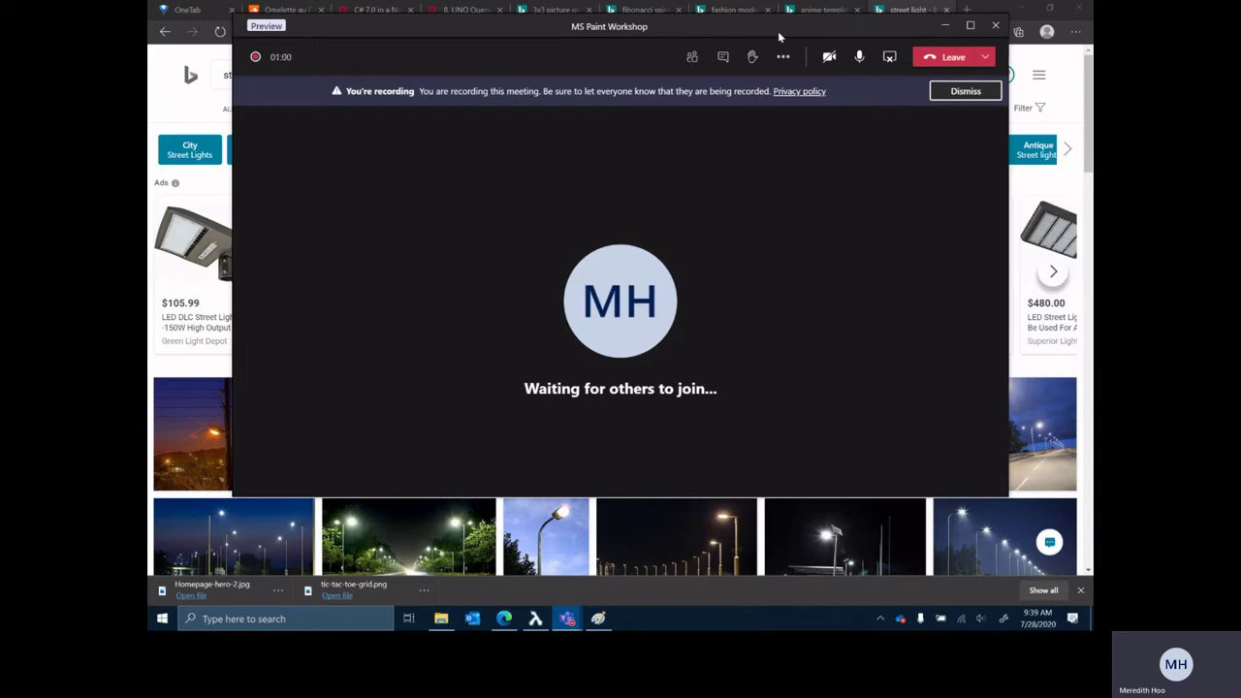
# - Minimize the meeting window and check the blank Paint canvas before returning to the browser
pyautogui.click(943, 27)
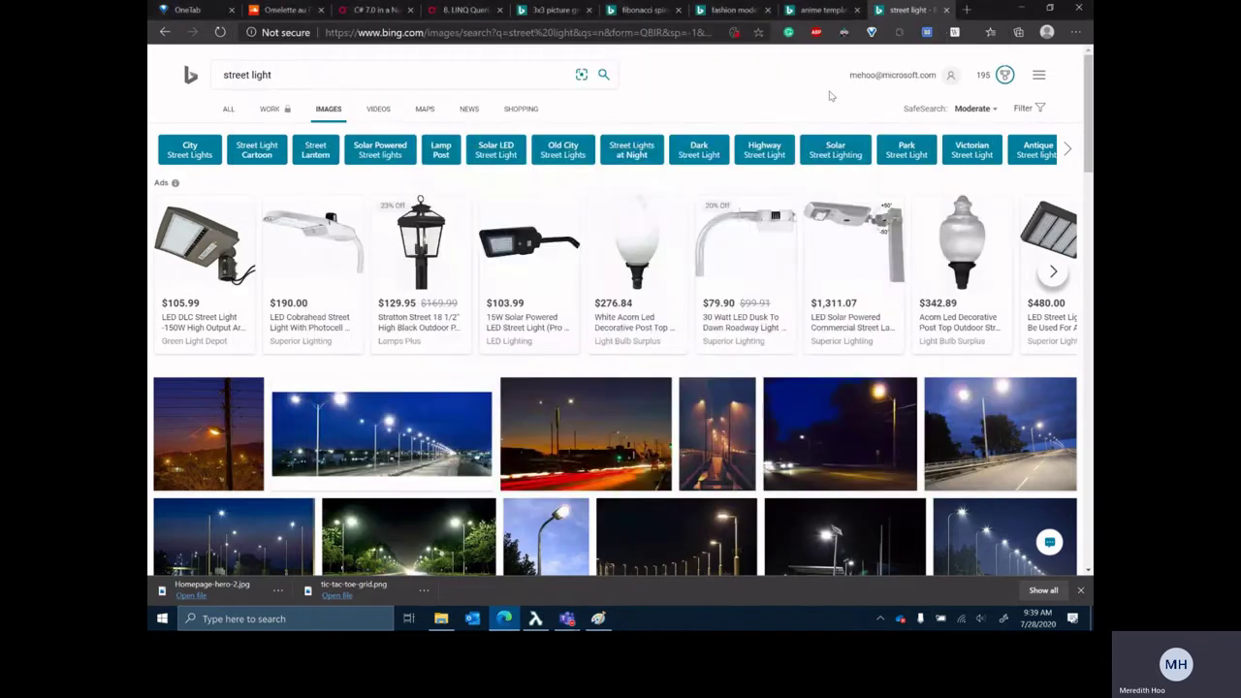
pyautogui.click(598, 619)
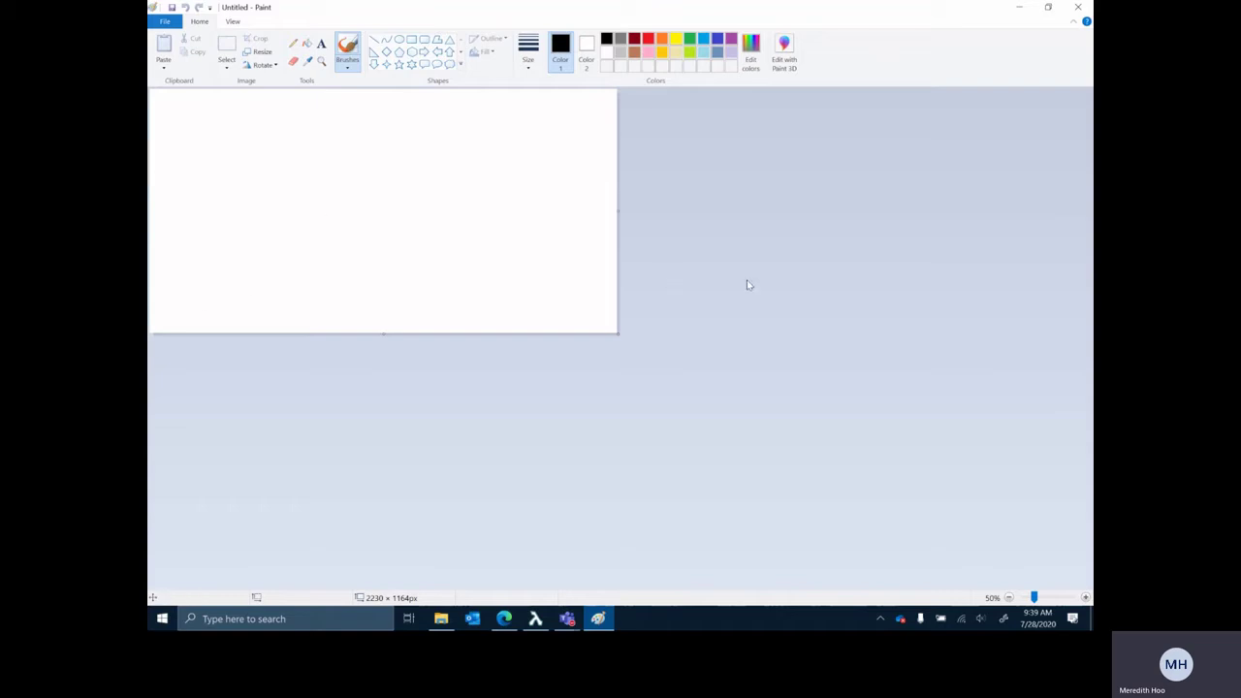
pyautogui.click(1018, 12)
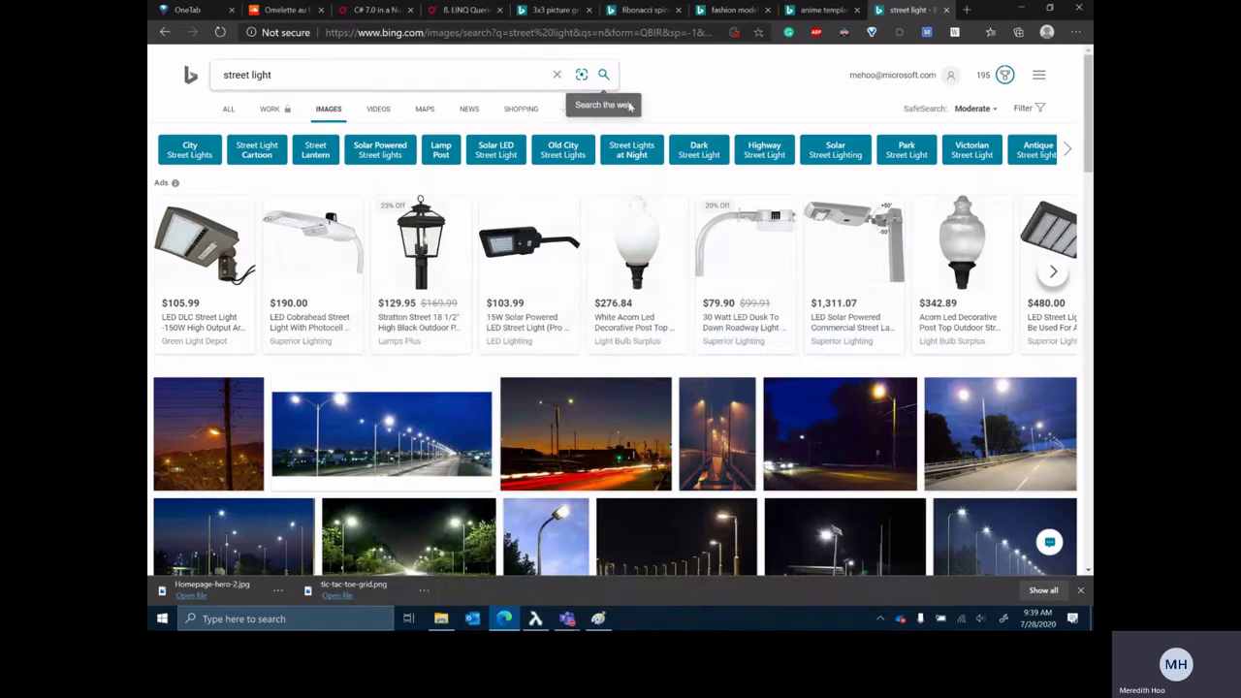
# - View the 3x3 grid and Fibonacci spiral images in the browser as composition guides for the Paint canvas
pyautogui.click(549, 11)
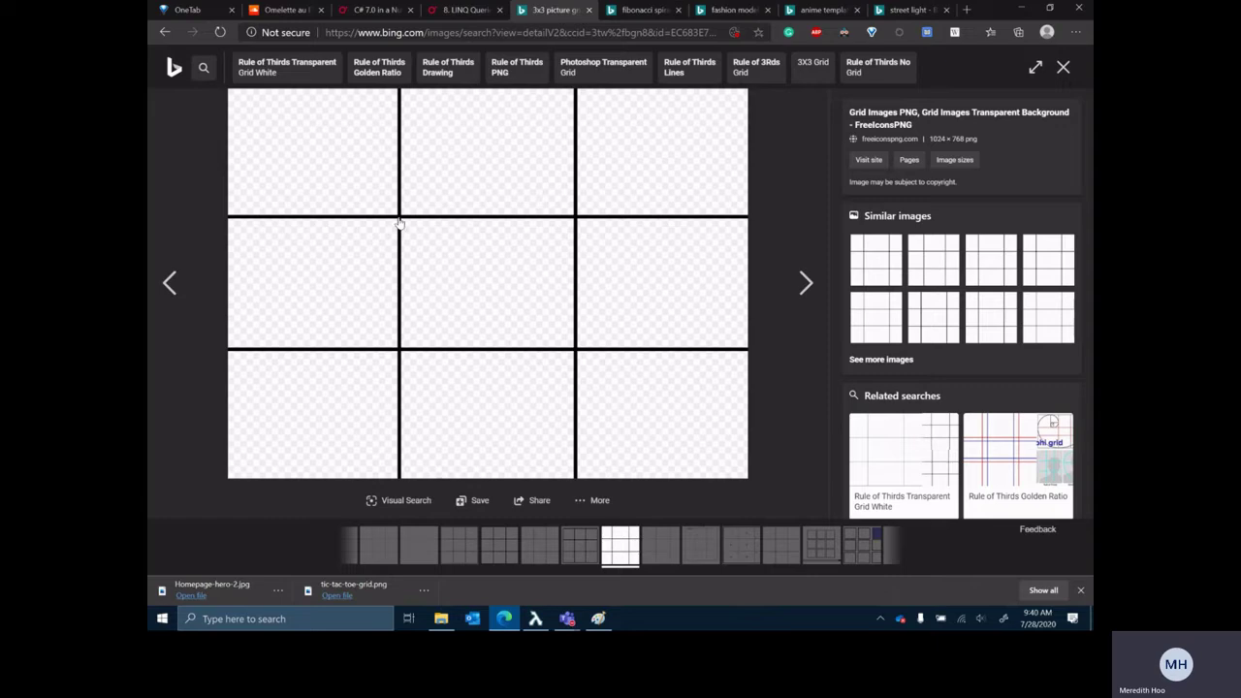
pyautogui.click(646, 16)
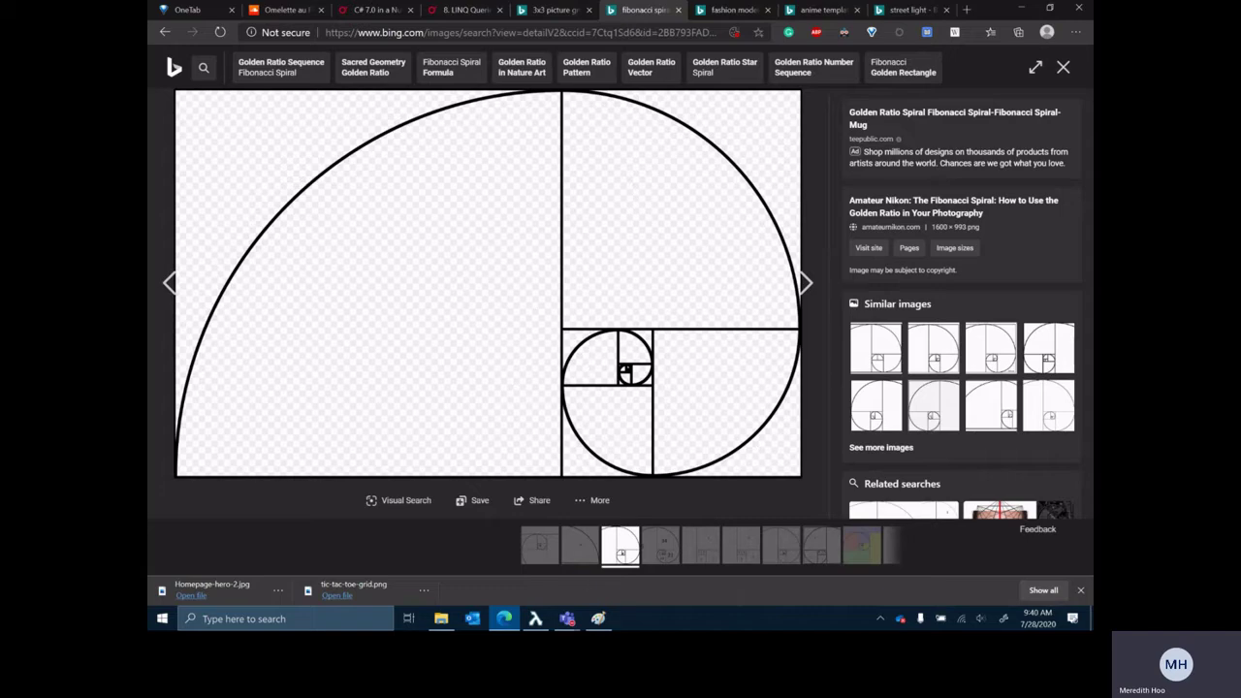
pyautogui.click(599, 621)
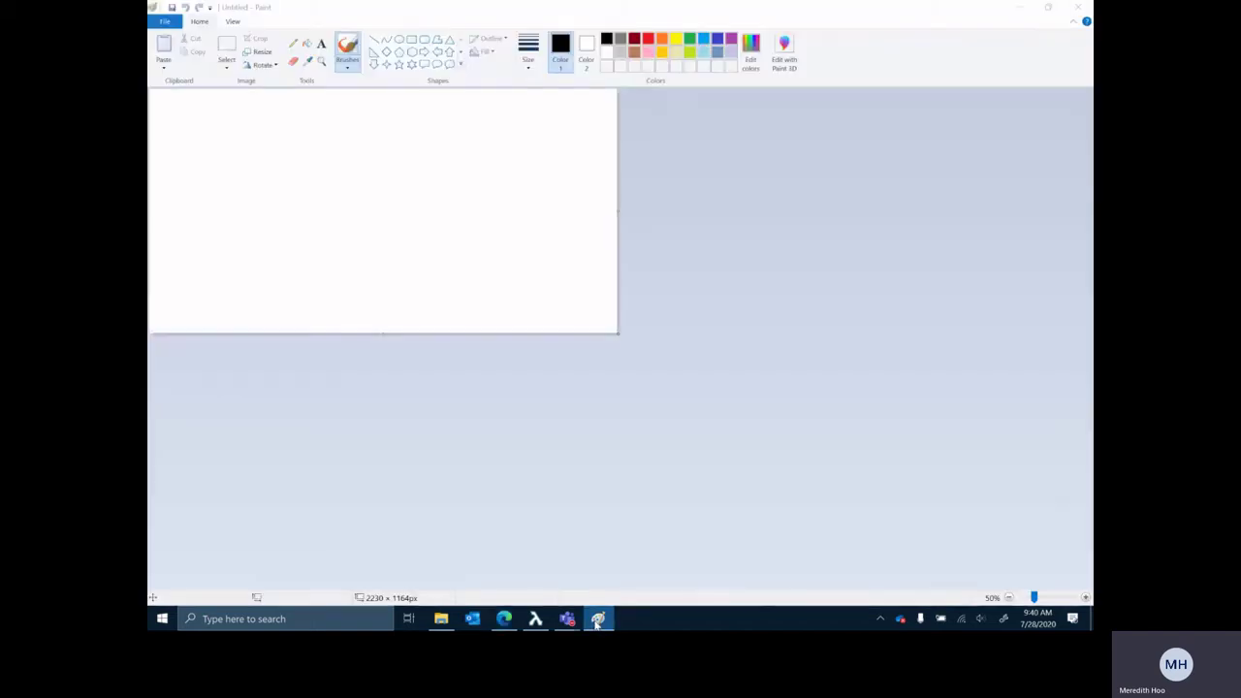
pyautogui.click(598, 621)
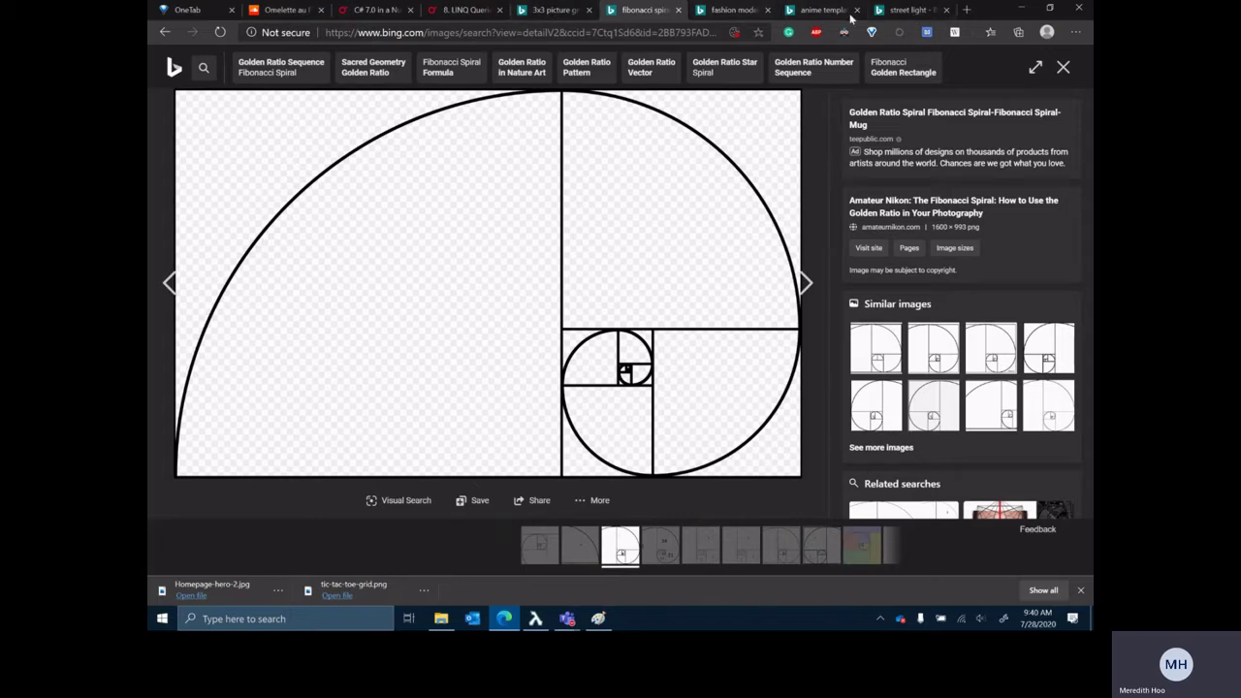
# - Examine the fashion model template image results for body outlines in different poses and body types
pyautogui.click(727, 11)
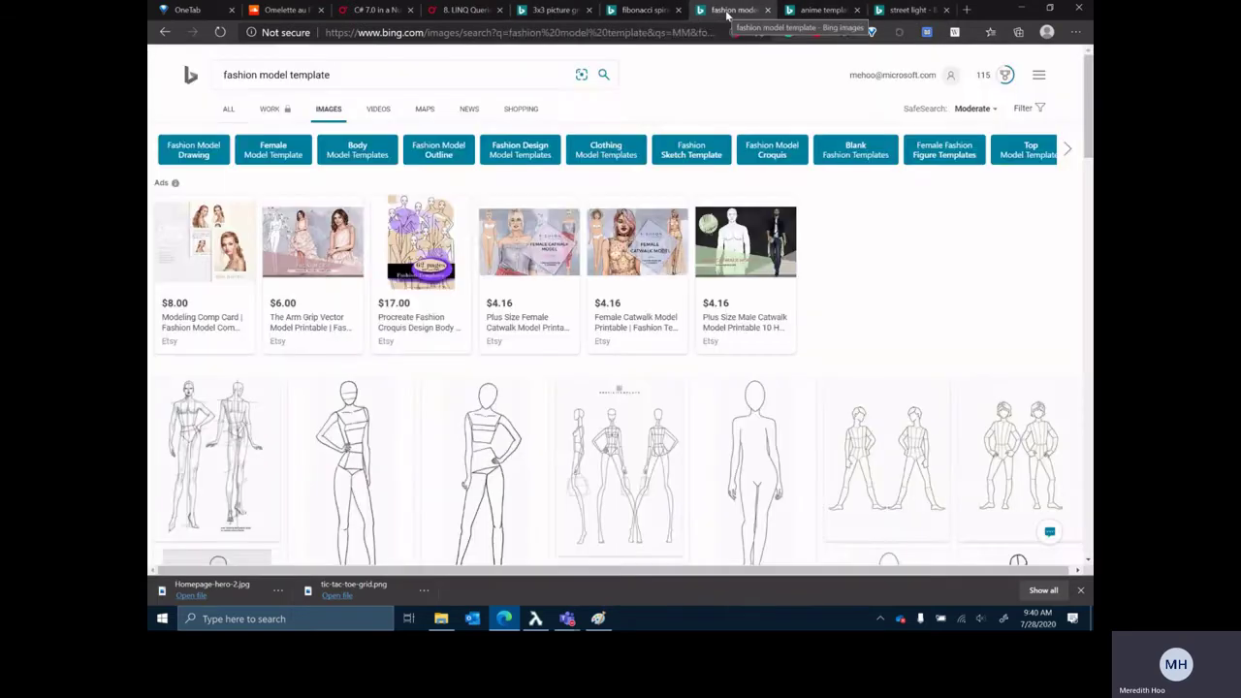
pyautogui.scroll(-3, 441, 301)
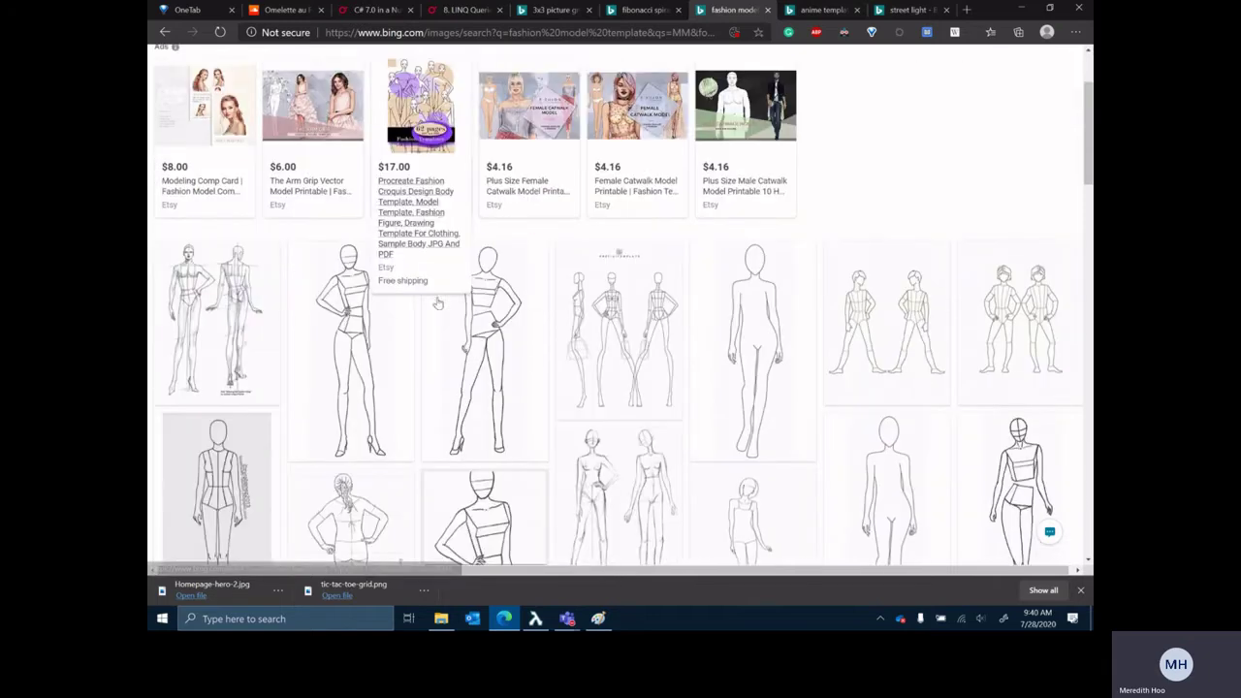
pyautogui.scroll(2, 682, 255)
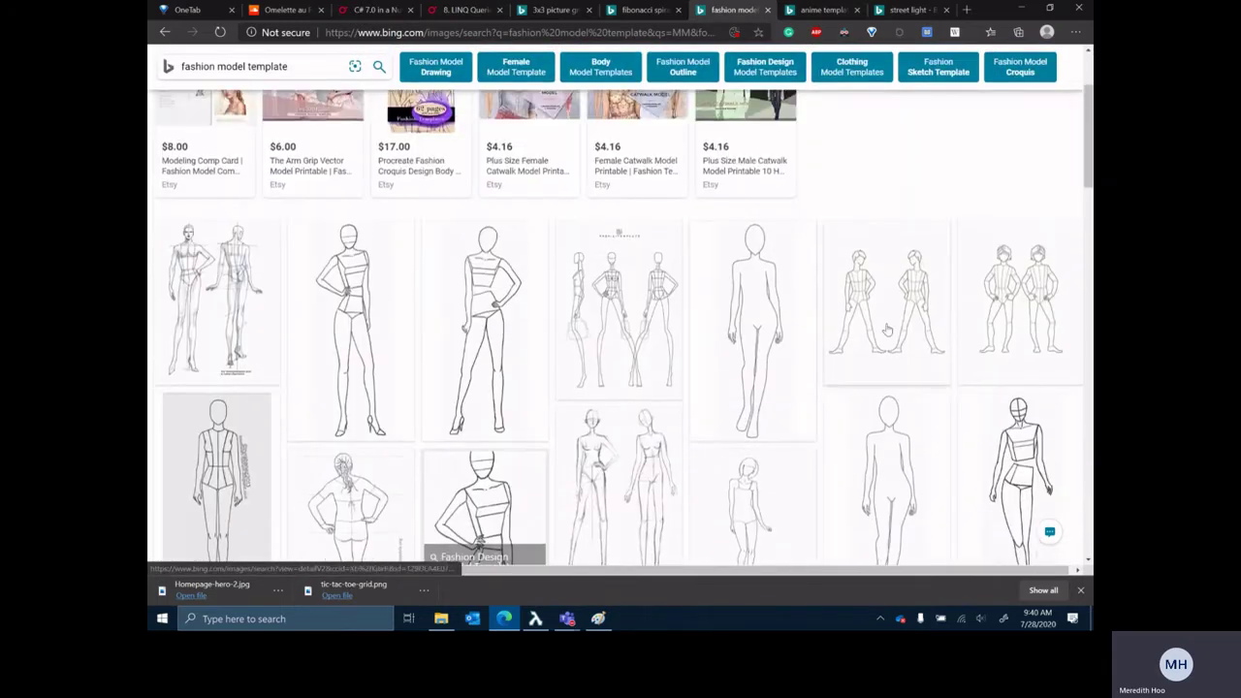
pyautogui.scroll(-1, 824, 233)
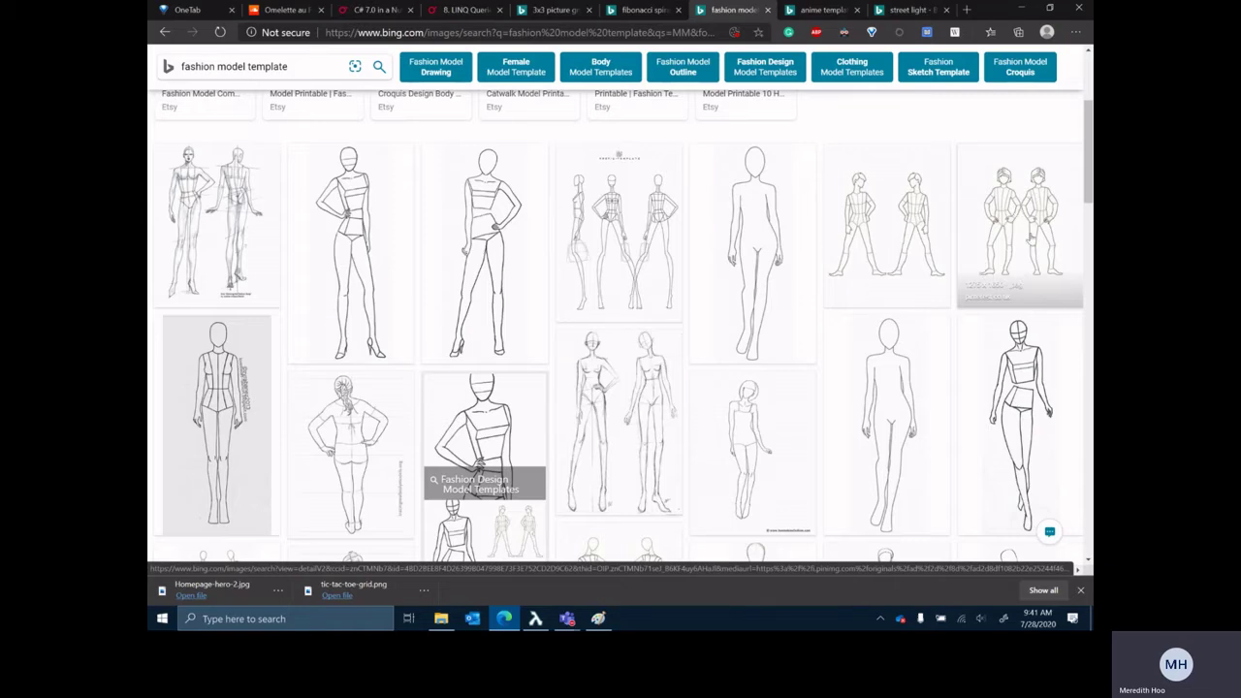
pyautogui.scroll(-5, 1013, 242)
pyautogui.scroll(-2, 973, 325)
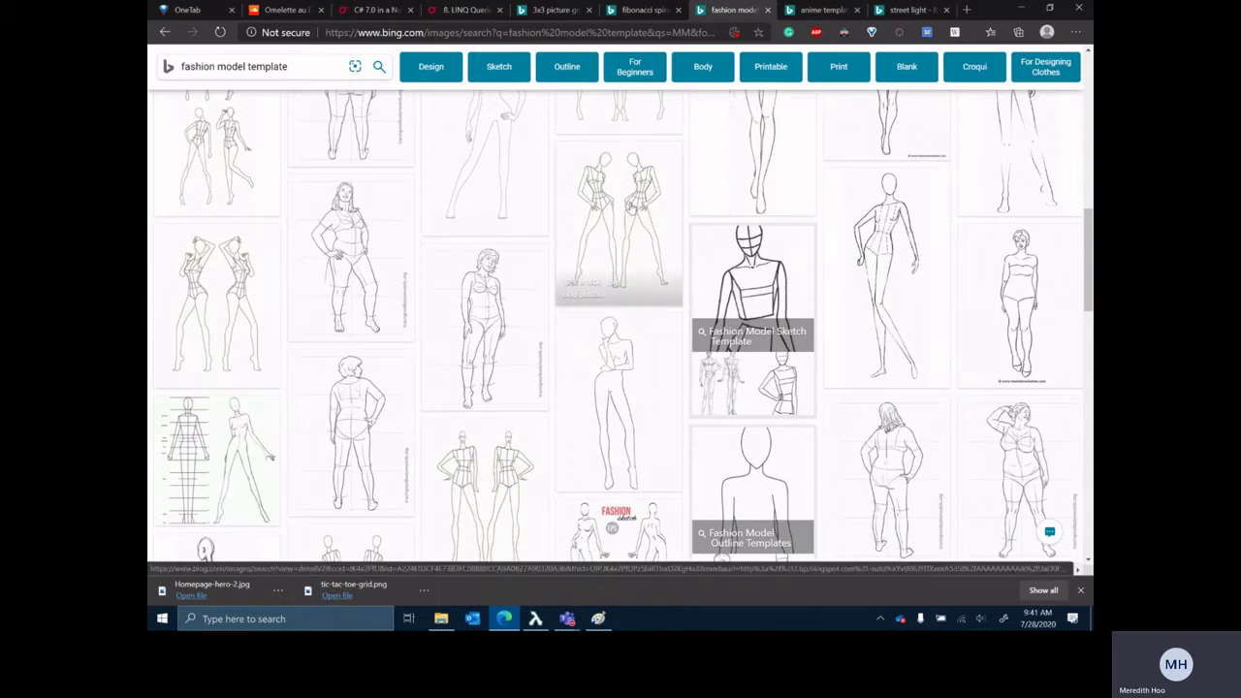
pyautogui.scroll(-5, 804, 304)
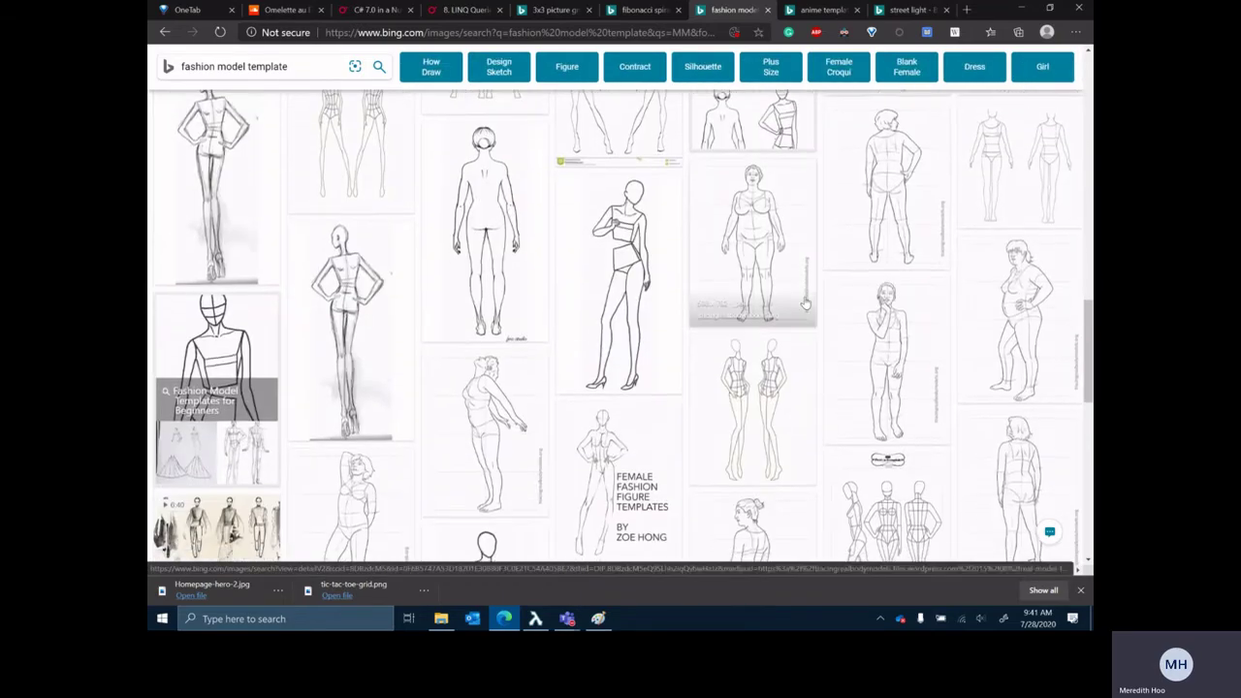
pyautogui.scroll(10, 804, 304)
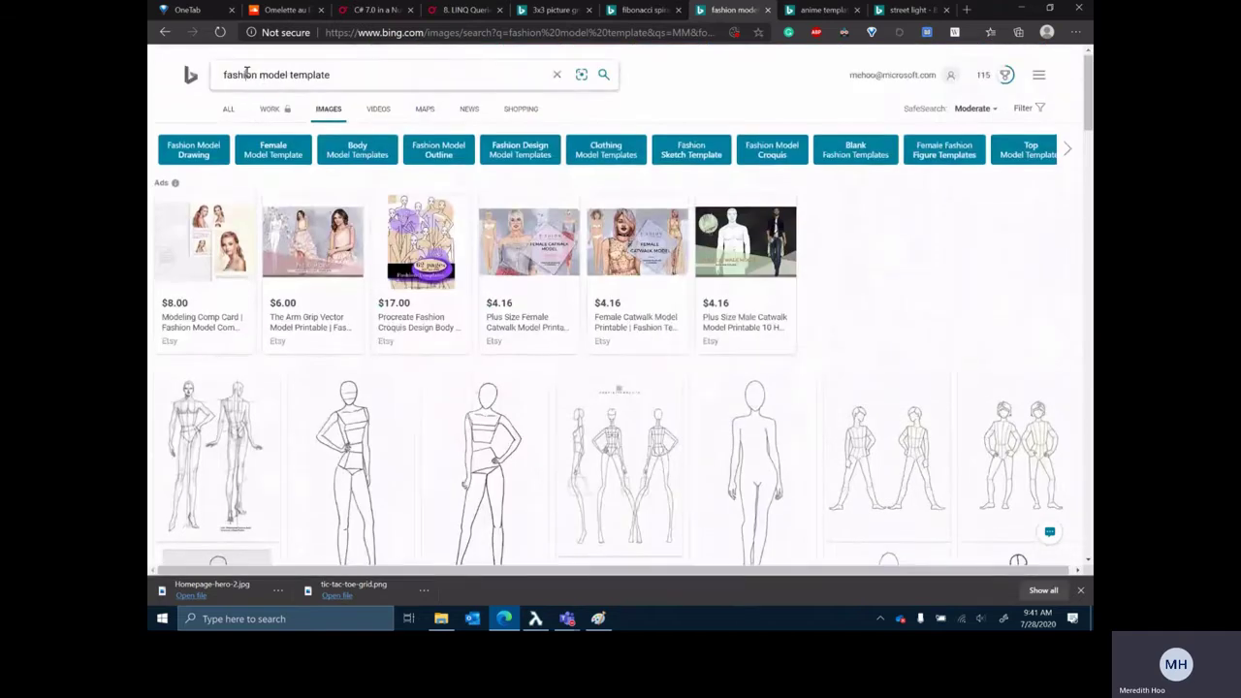
# - Search images for "figure model template" and look through the body outlines
pyautogui.doubleClick(246, 74)
pyautogui.write('figure')
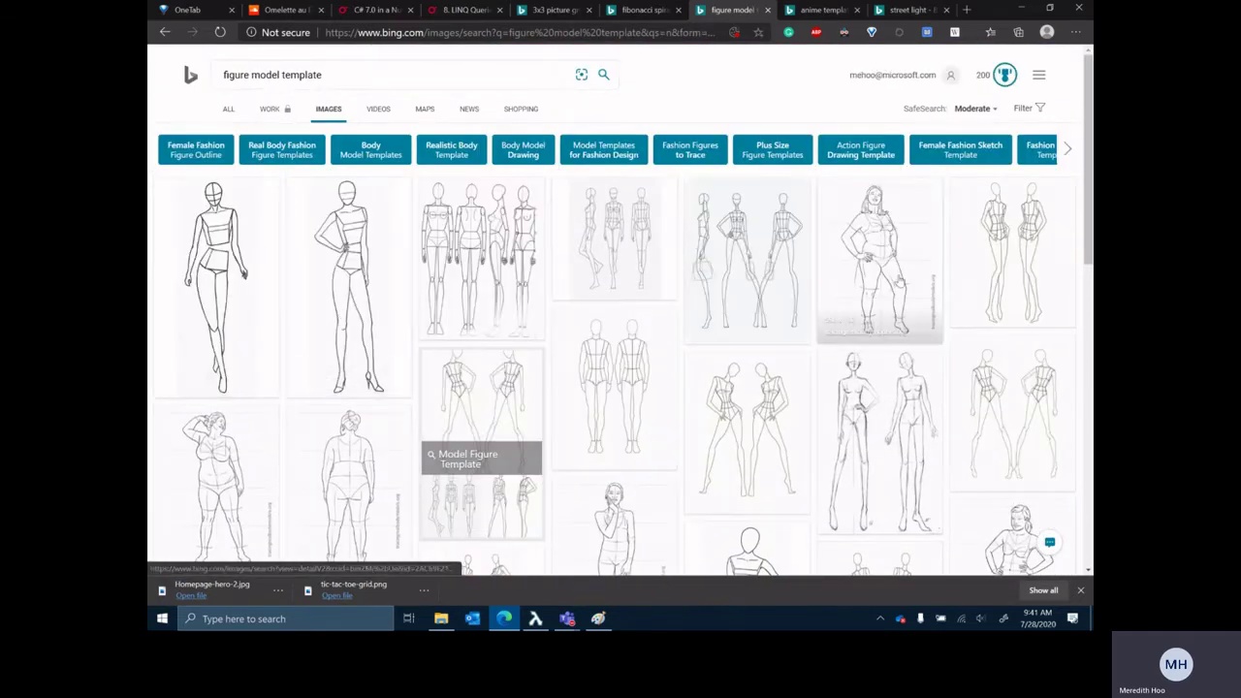
pyautogui.scroll(-4, 621, 339)
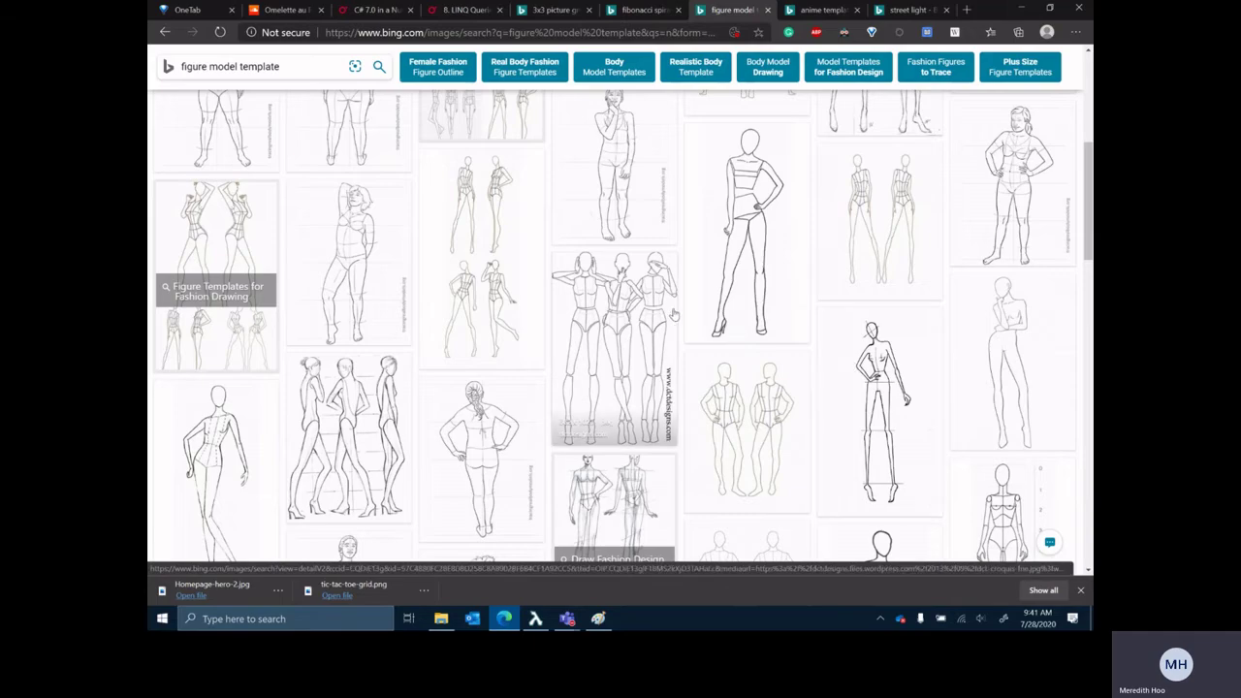
pyautogui.scroll(-5, 829, 352)
pyautogui.scroll(6, 679, 388)
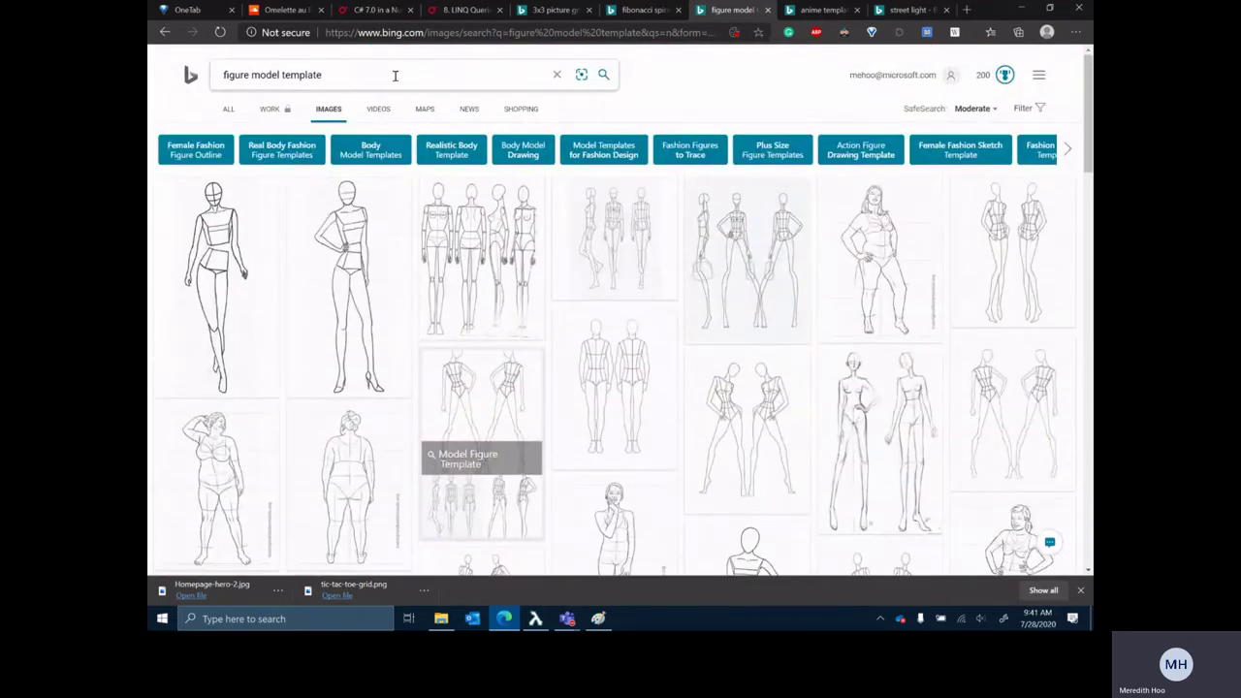
# - Open the full-body bald male figure from the "anime template character" image results
pyautogui.click(826, 10)
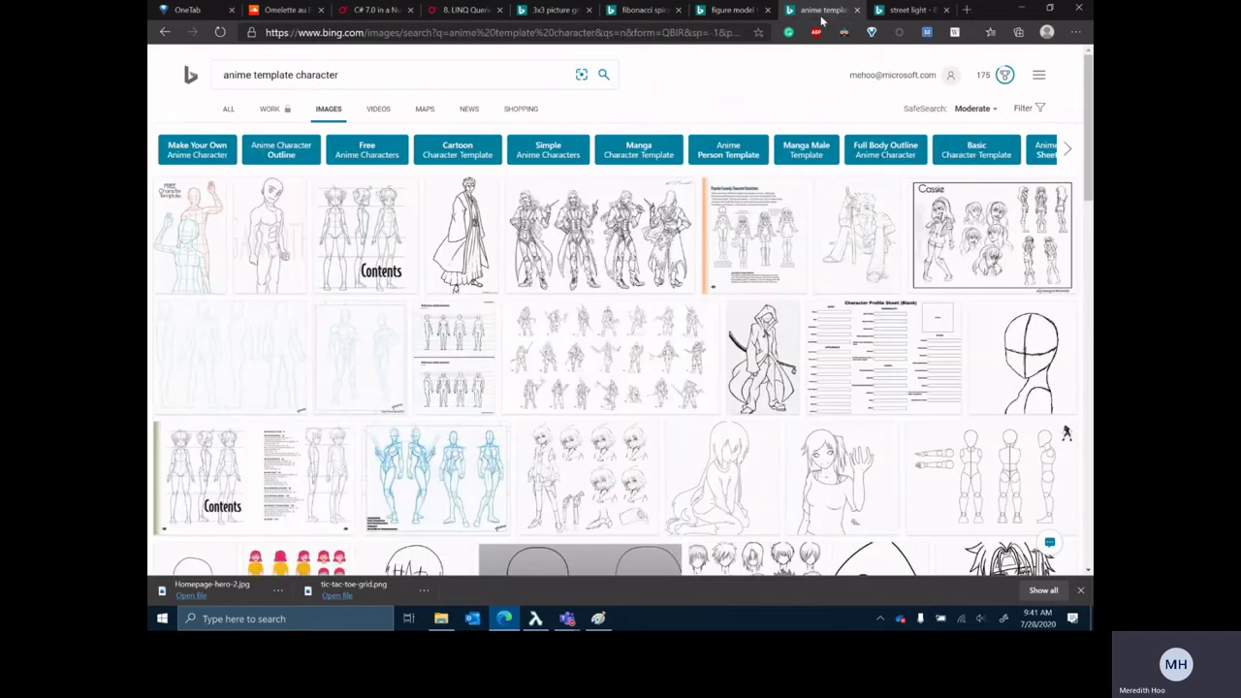
pyautogui.click(278, 215)
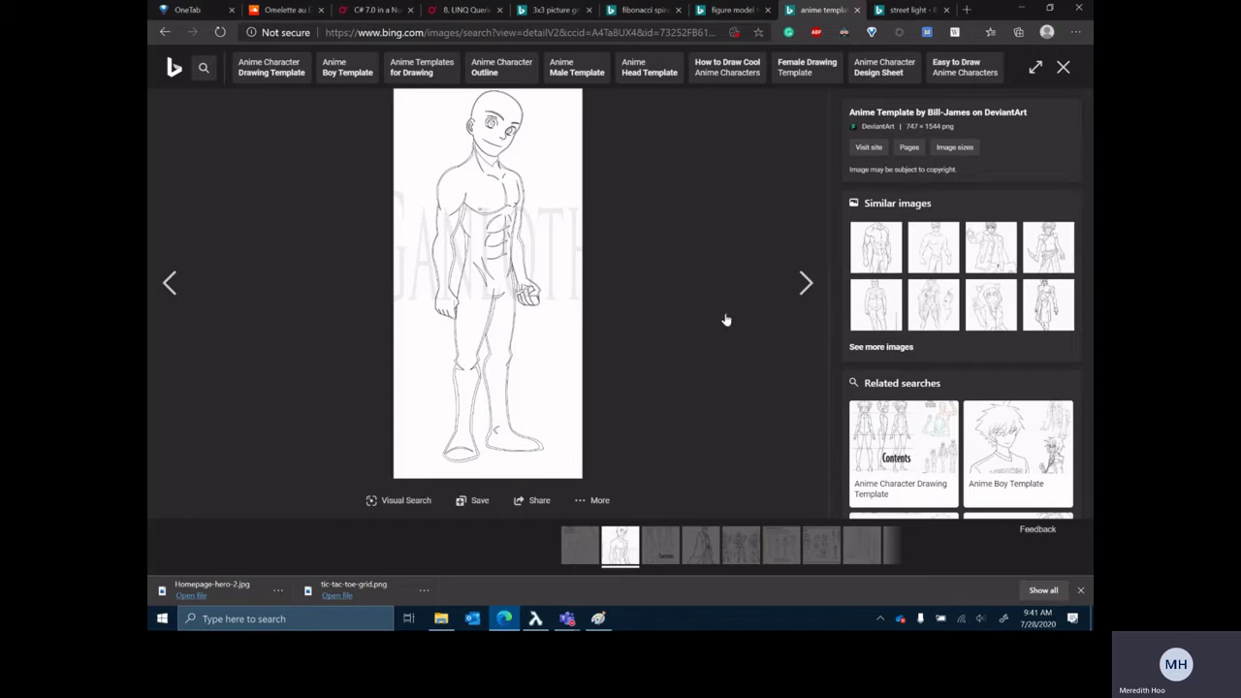
# - Switch to Paint and draw a freehand black face outline with eyes, nostrils and a small mouth mid-canvas
pyautogui.click(598, 618)
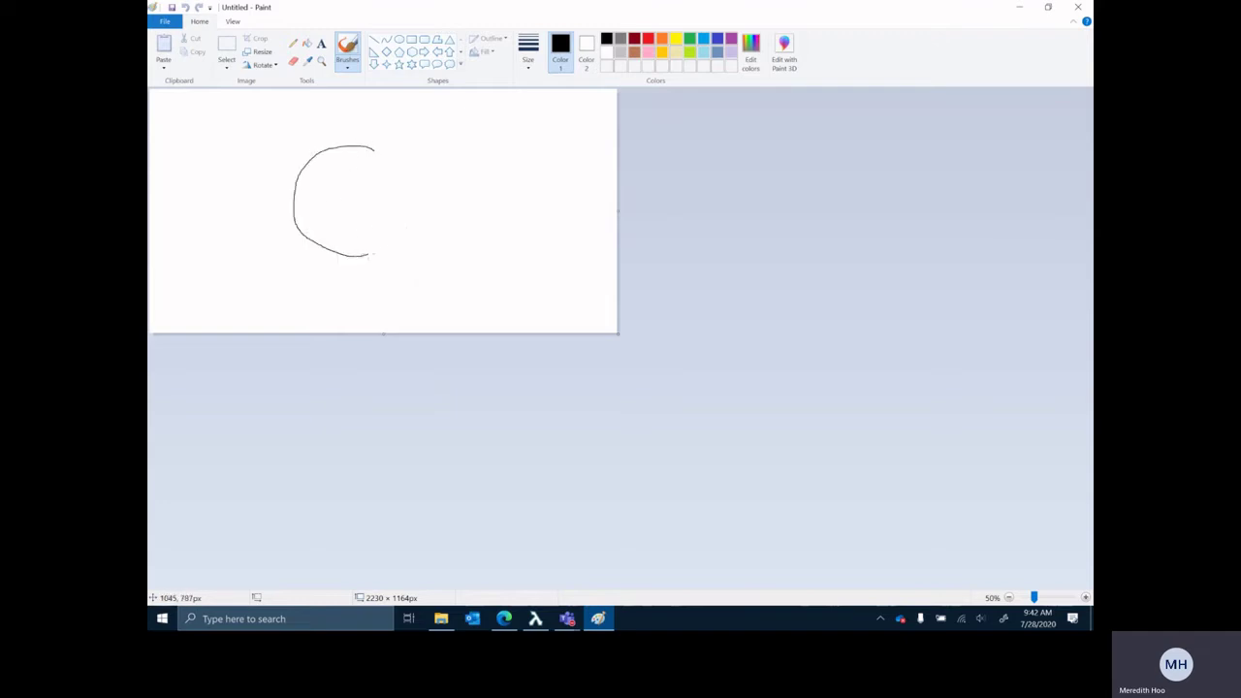
pyautogui.moveTo(368, 254)
pyautogui.mouseDown()
pyautogui.moveTo(423, 196)
pyautogui.moveTo(398, 140)
pyautogui.mouseUp()
pyautogui.moveTo(332, 176)
pyautogui.mouseDown()
pyautogui.moveTo(372, 194)
pyautogui.moveTo(368, 175)
pyautogui.moveTo(334, 189)
pyautogui.mouseUp()
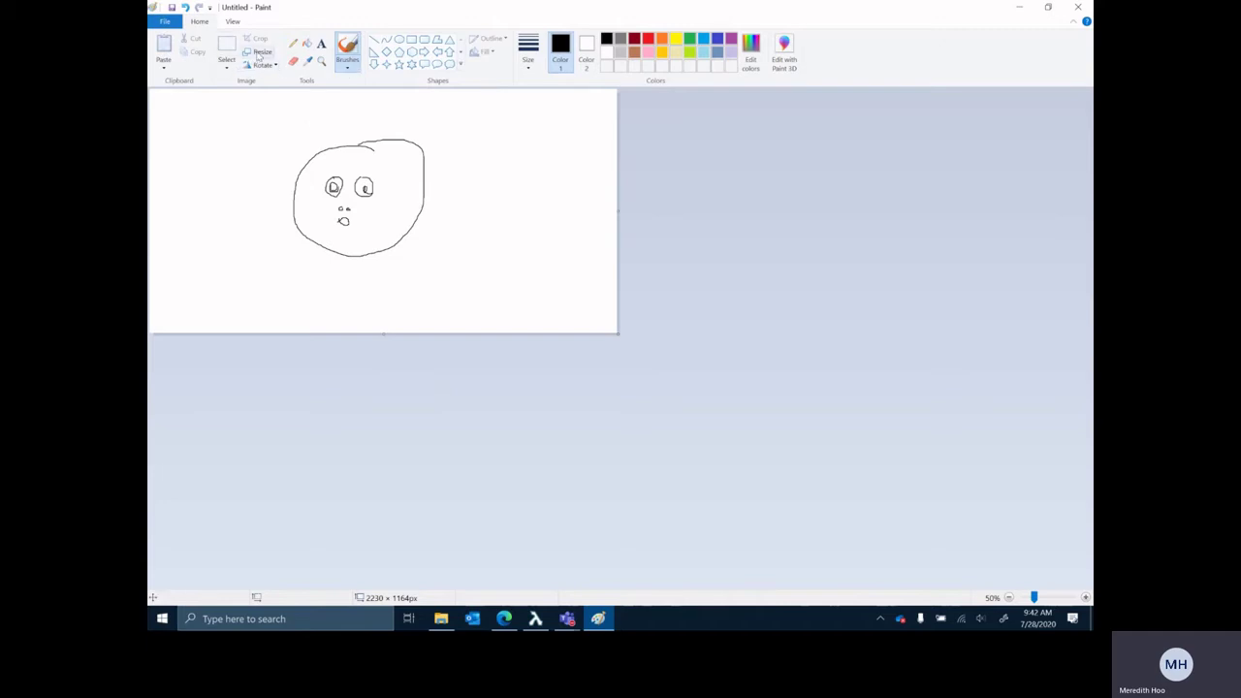
# - Select the drawn face with a free-form selection and copy it
pyautogui.click(226, 66)
pyautogui.click(190, 101)
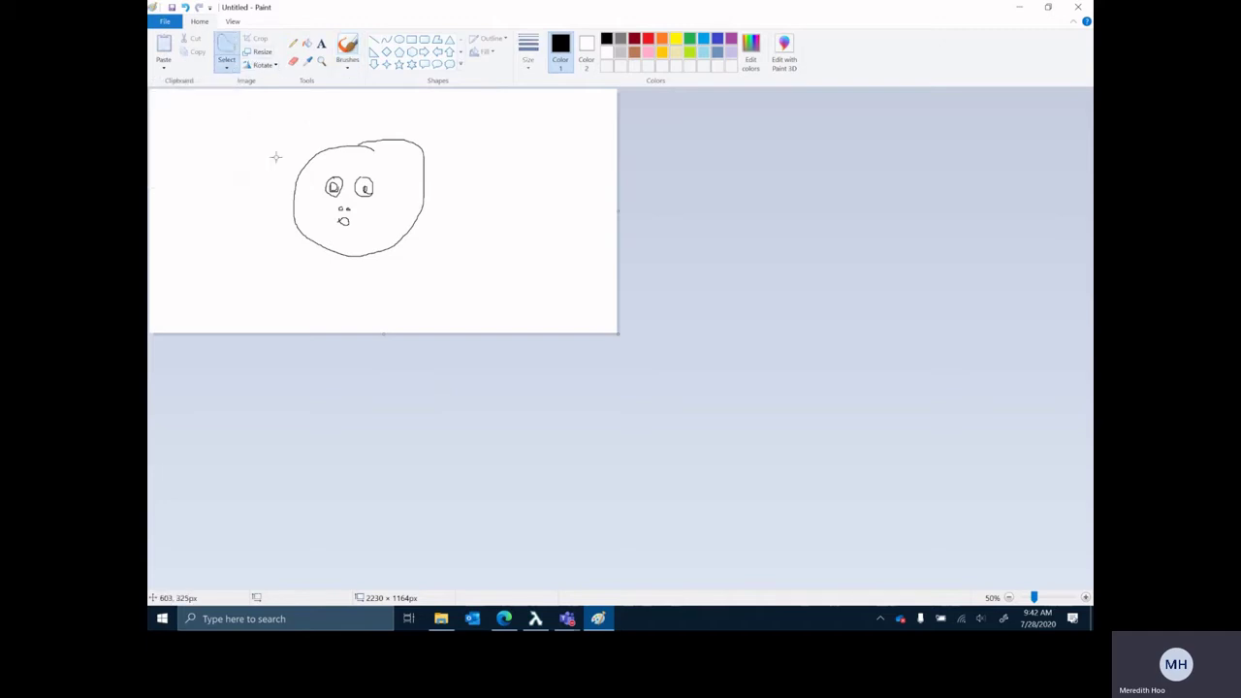
pyautogui.moveTo(296, 163)
pyautogui.mouseDown()
pyautogui.moveTo(389, 134)
pyautogui.moveTo(421, 146)
pyautogui.moveTo(420, 204)
pyautogui.moveTo(400, 239)
pyautogui.moveTo(335, 261)
pyautogui.moveTo(296, 240)
pyautogui.moveTo(285, 191)
pyautogui.moveTo(298, 164)
pyautogui.mouseUp()
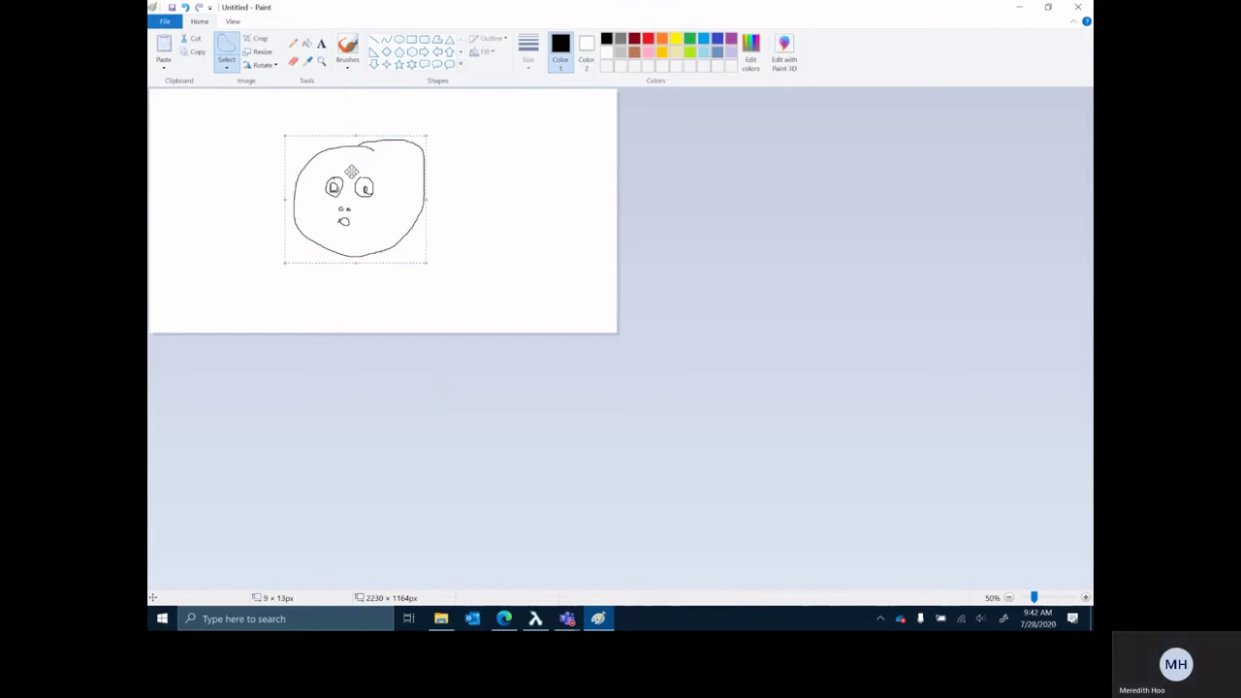
pyautogui.rightClick(350, 181)
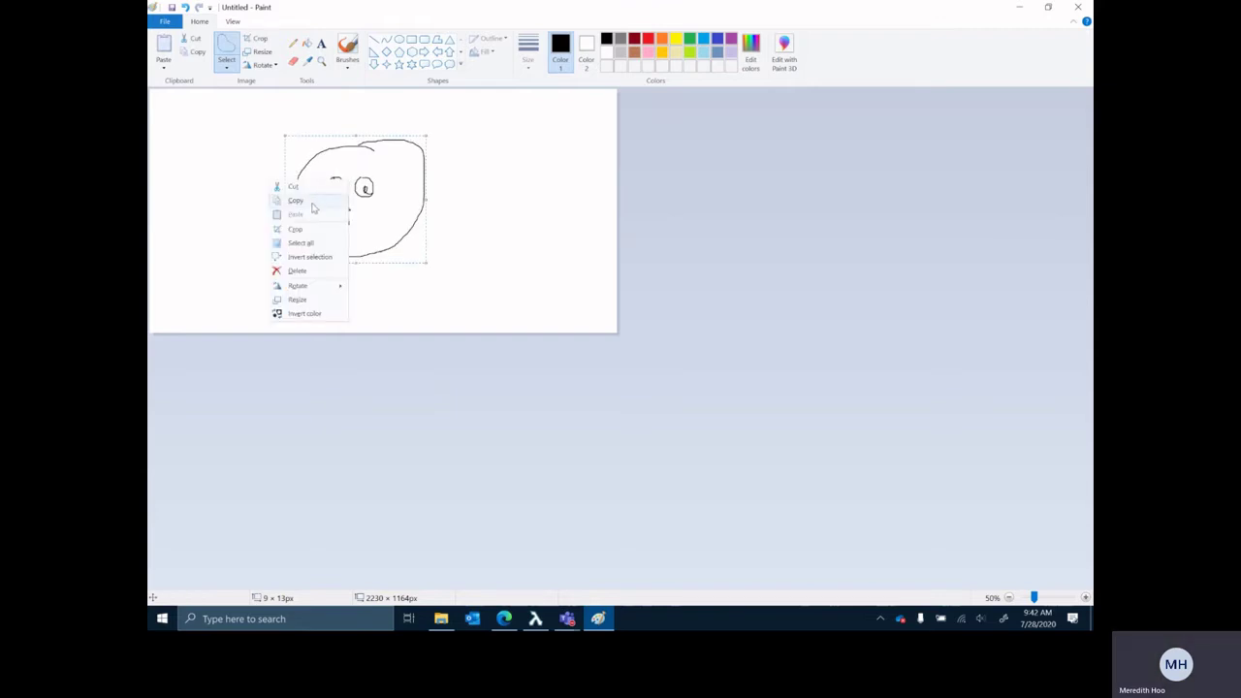
pyautogui.click(313, 200)
# - Find and launch Paint 3D, and start a new blank project
pyautogui.click(343, 619)
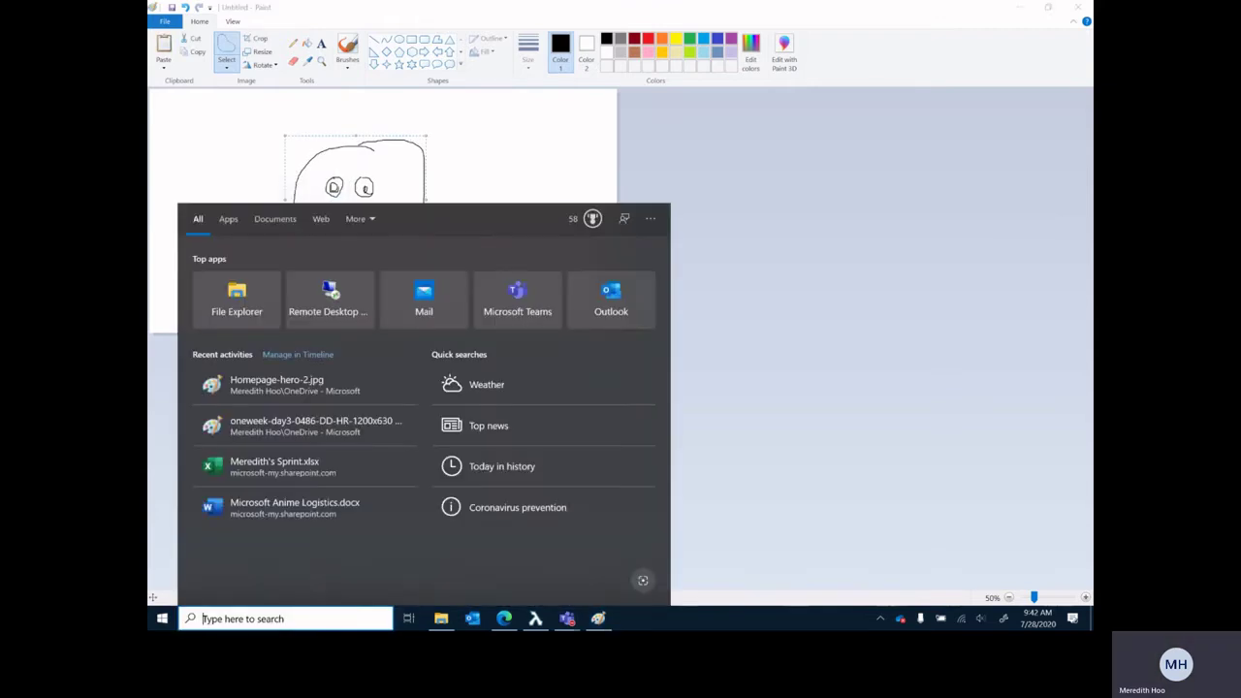
pyautogui.write('ms')
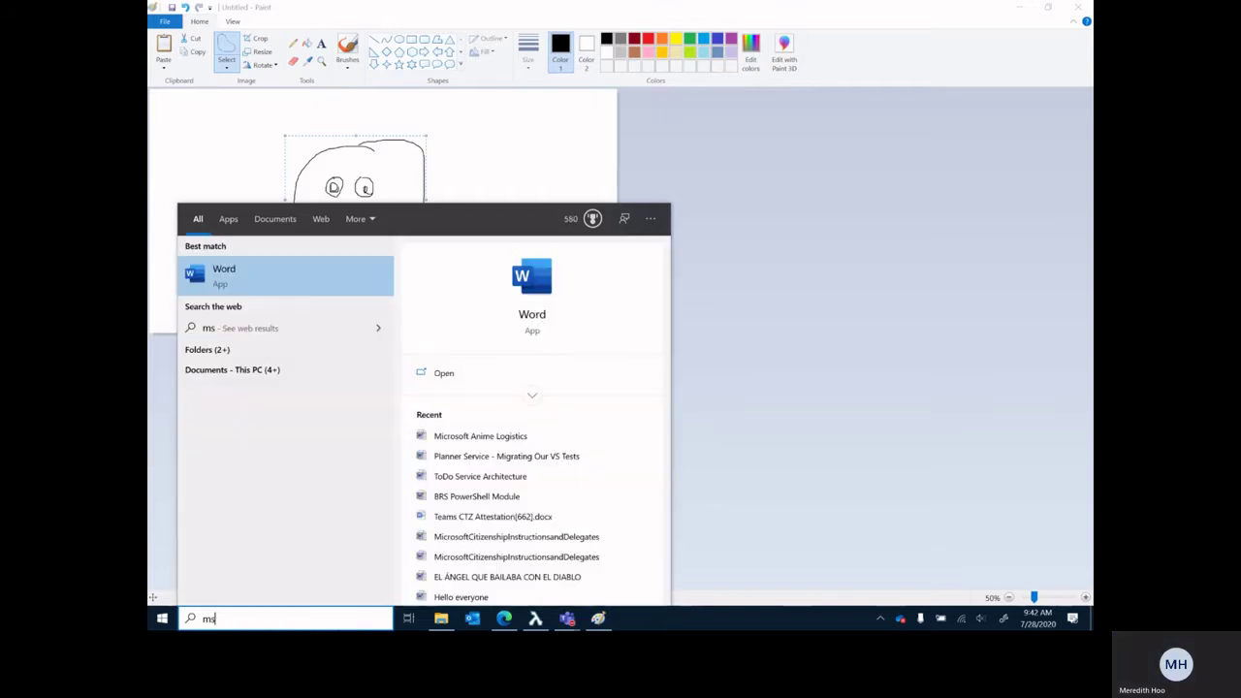
pyautogui.press('BackSpace')
pyautogui.press('BackSpace')
pyautogui.write('paint')
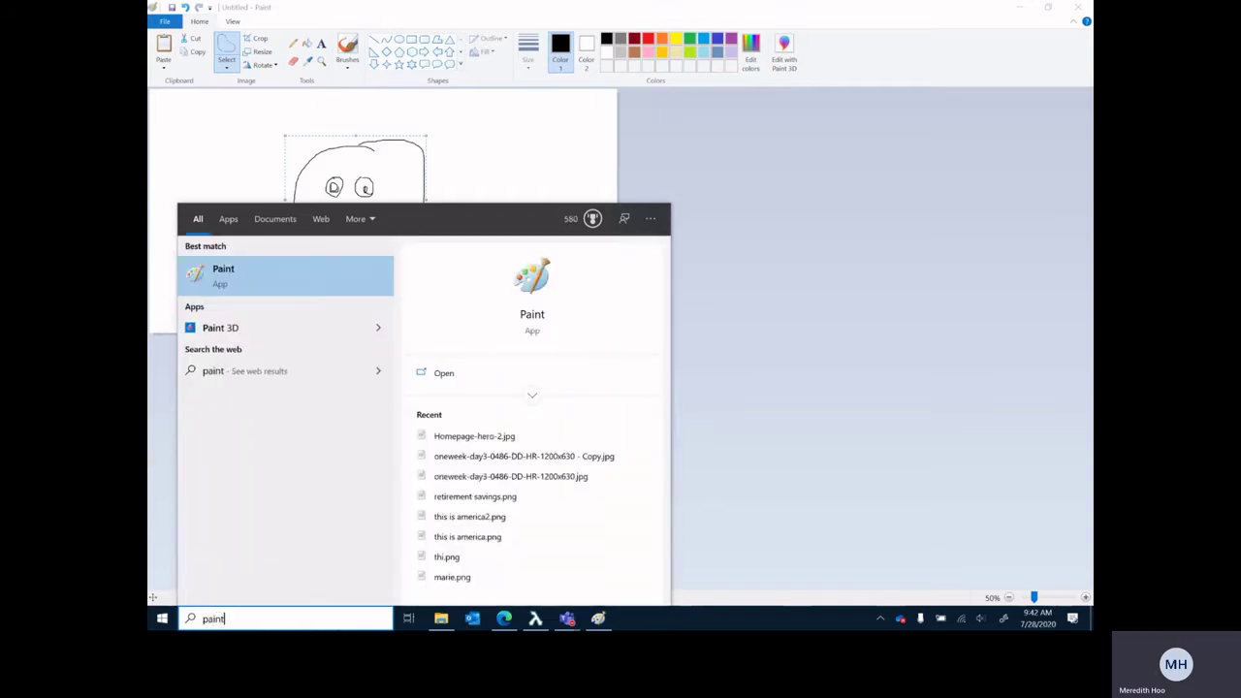
pyautogui.press('Down')
pyautogui.press('Return')
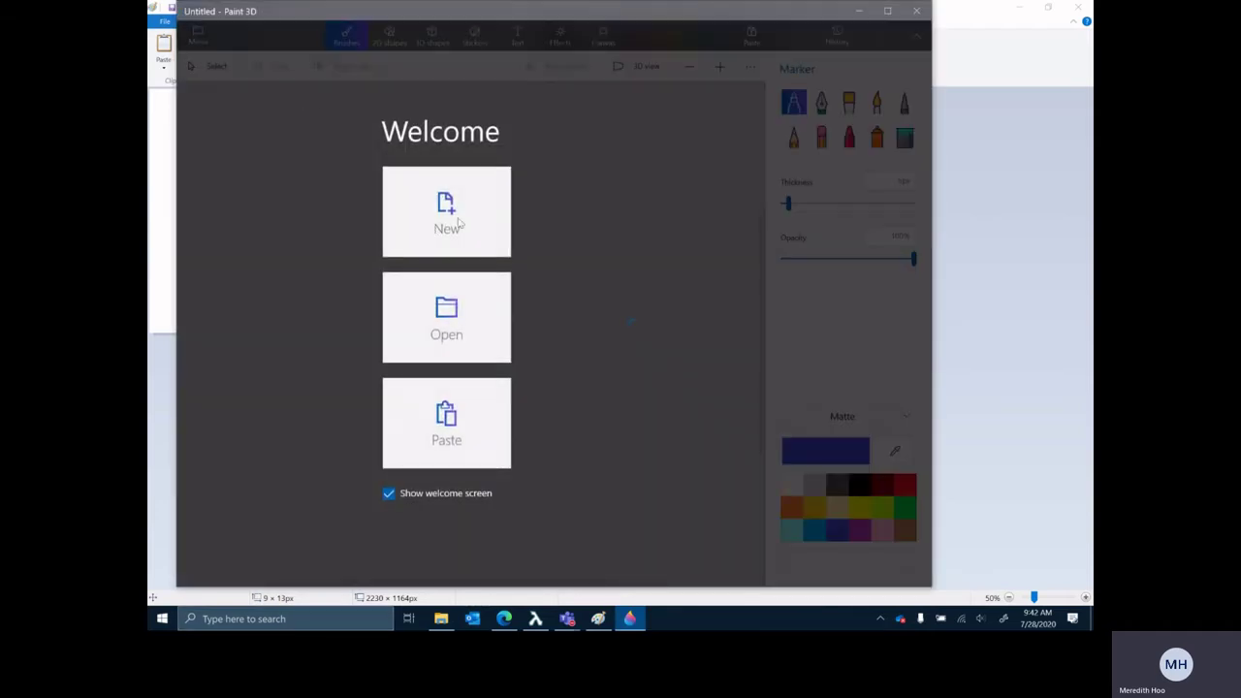
pyautogui.click(458, 224)
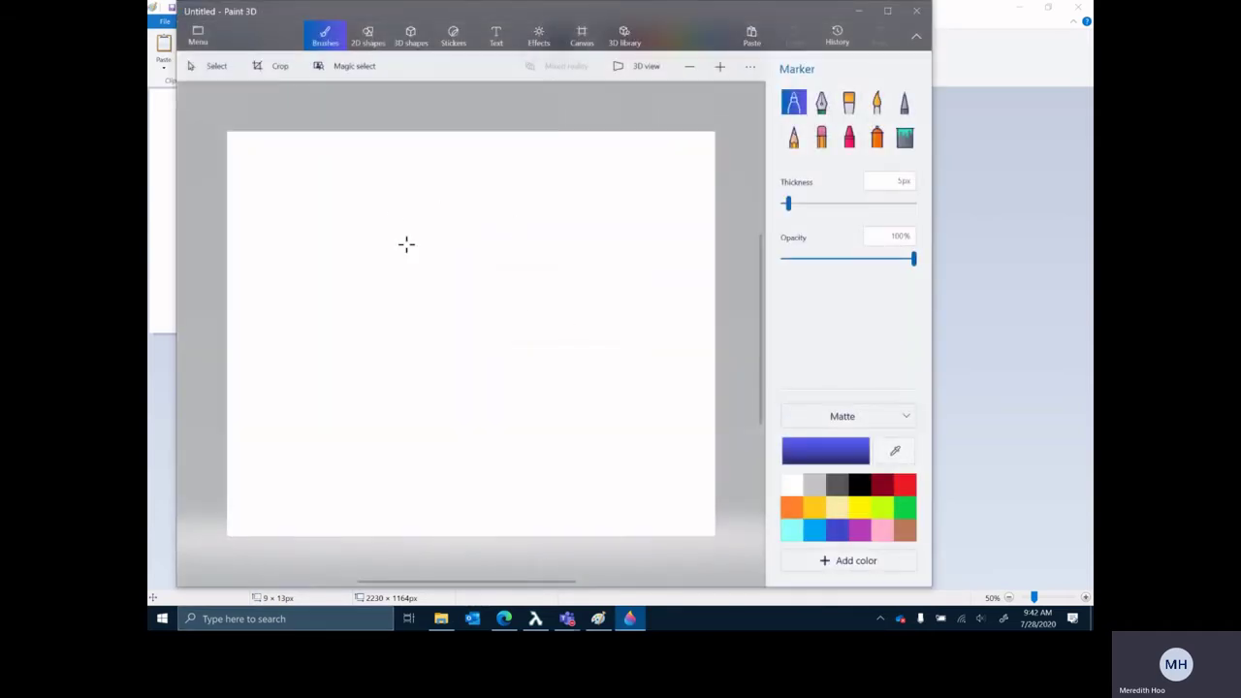
# - Try to paste the copied face onto the Paint 3D canvas
pyautogui.rightClick(408, 325)
pyautogui.click(482, 424)
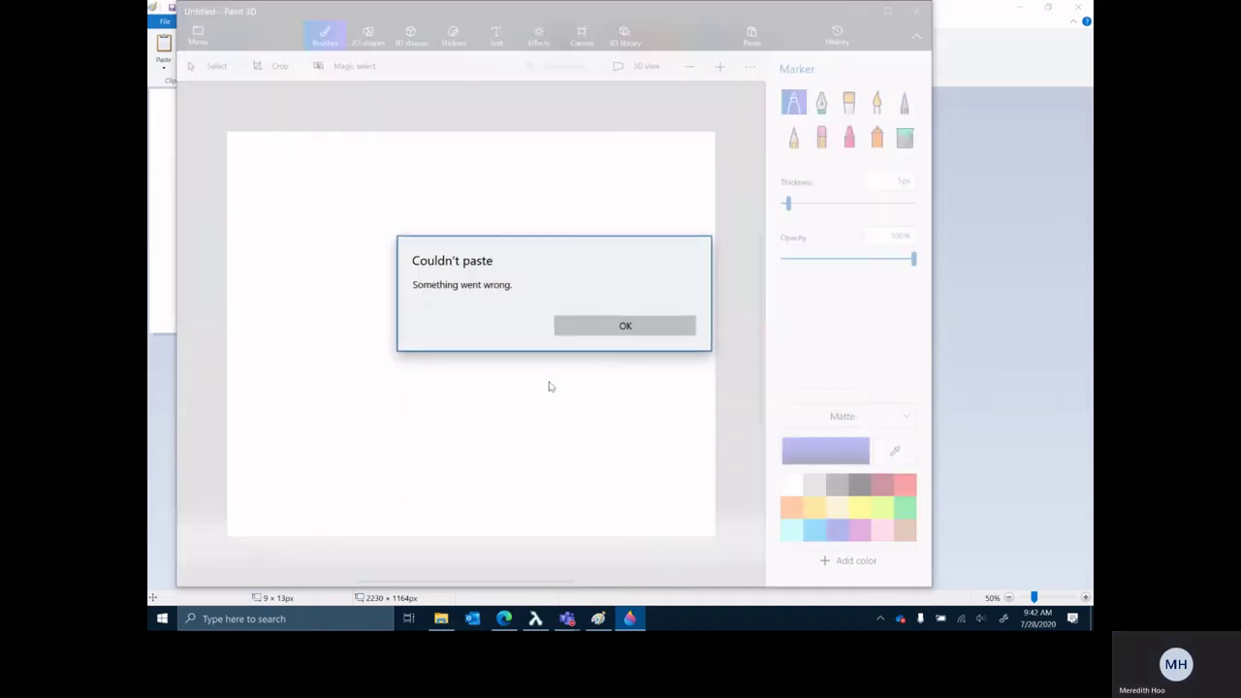
pyautogui.click(625, 325)
pyautogui.rightClick(409, 275)
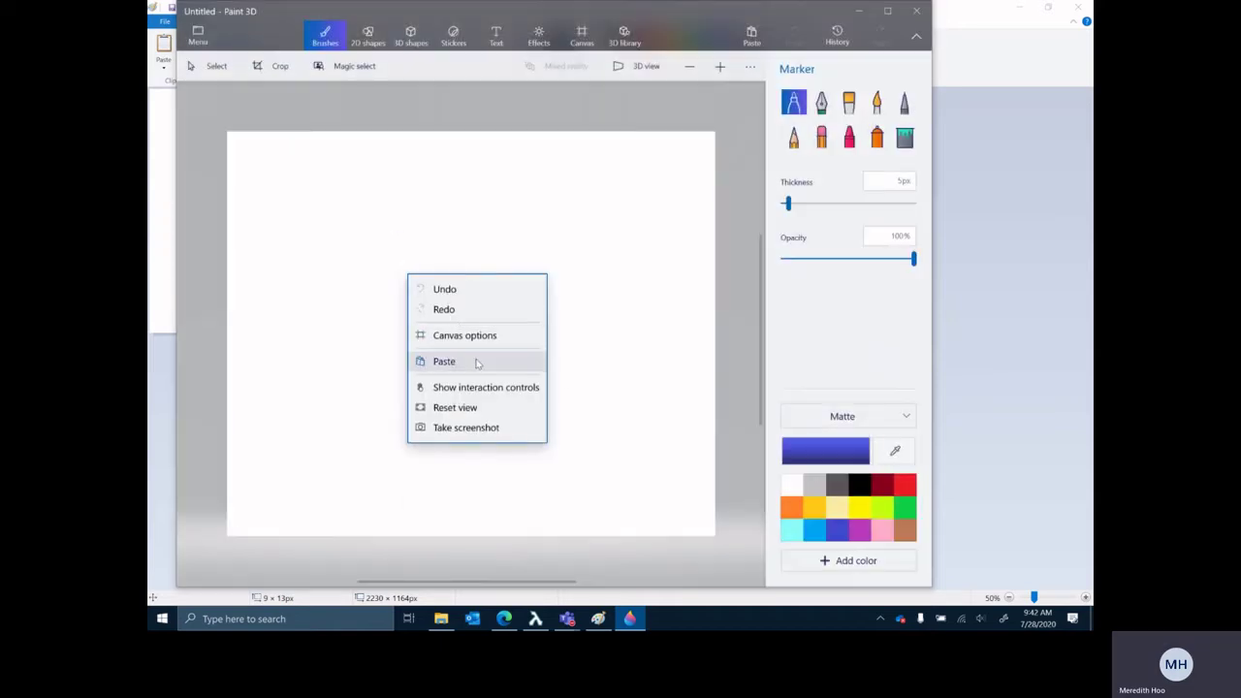
pyautogui.click(733, 359)
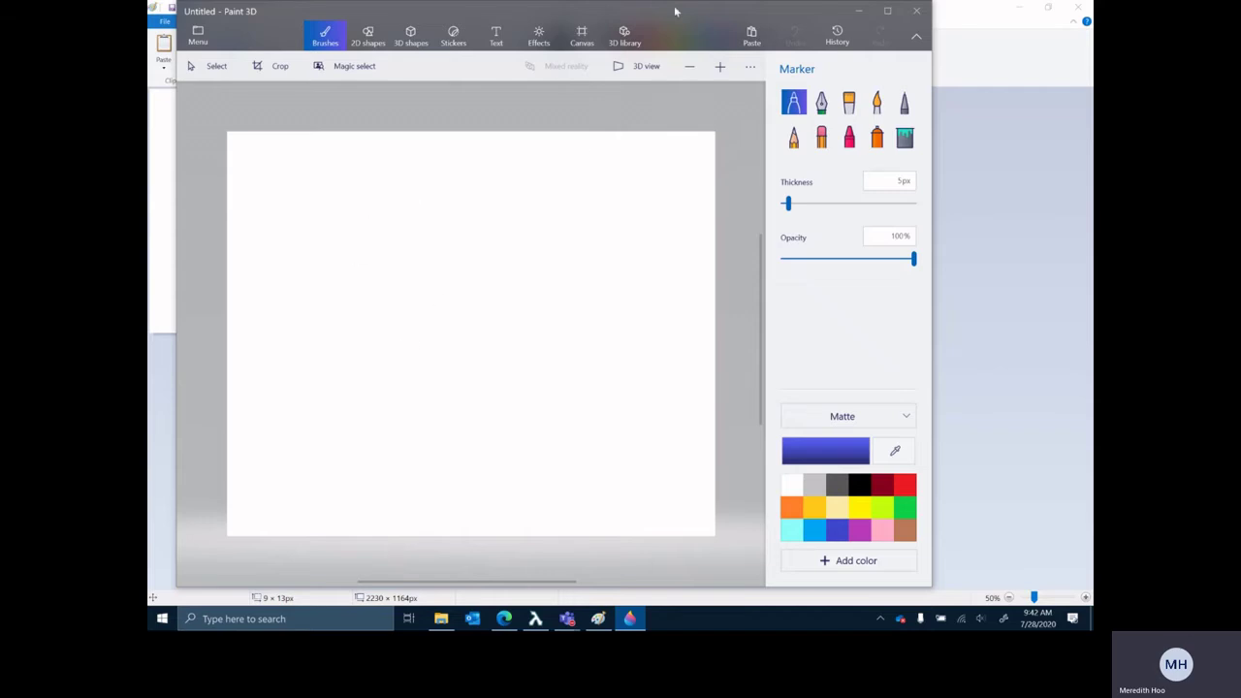
# - Minimize Paint 3D, view the anime template in the browser, and return to the Paint 3D canvas
pyautogui.click(858, 10)
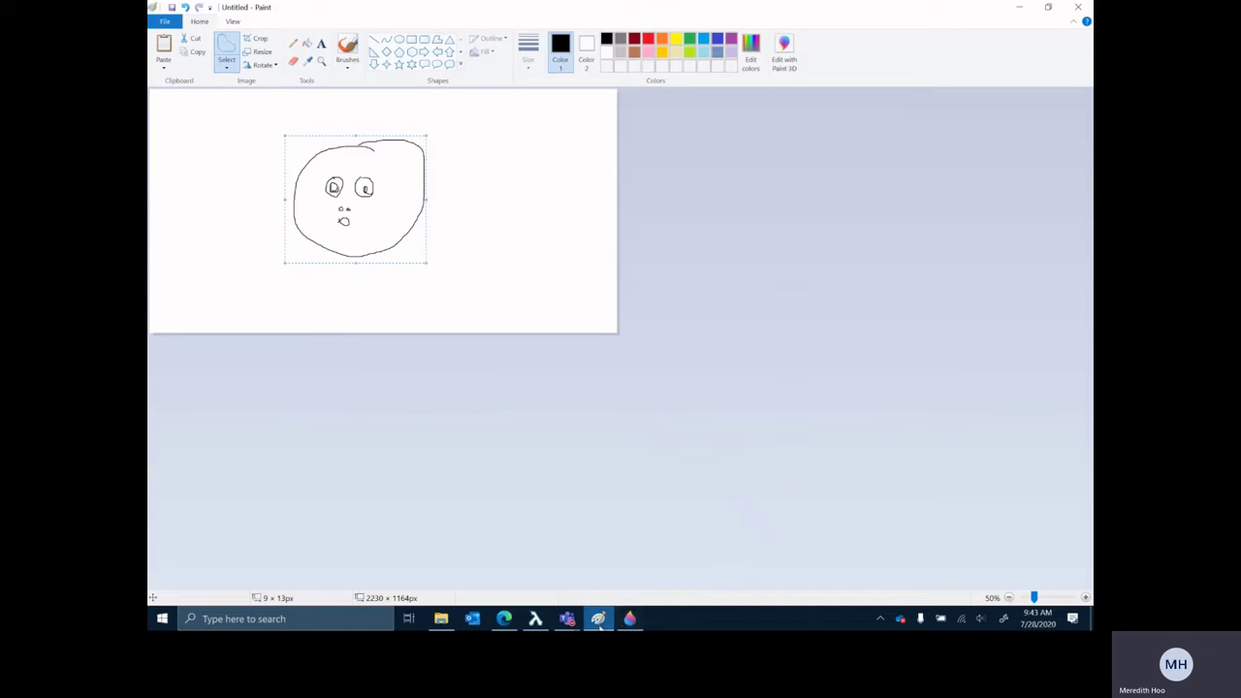
pyautogui.click(505, 621)
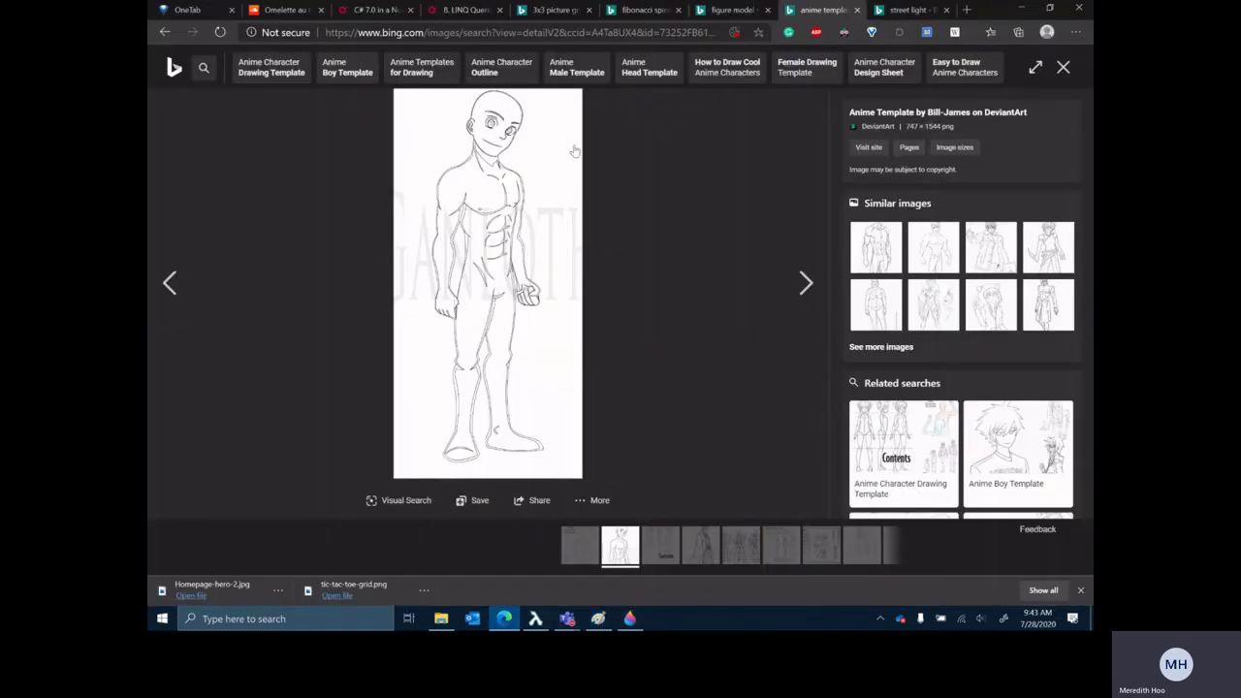
pyautogui.click(631, 619)
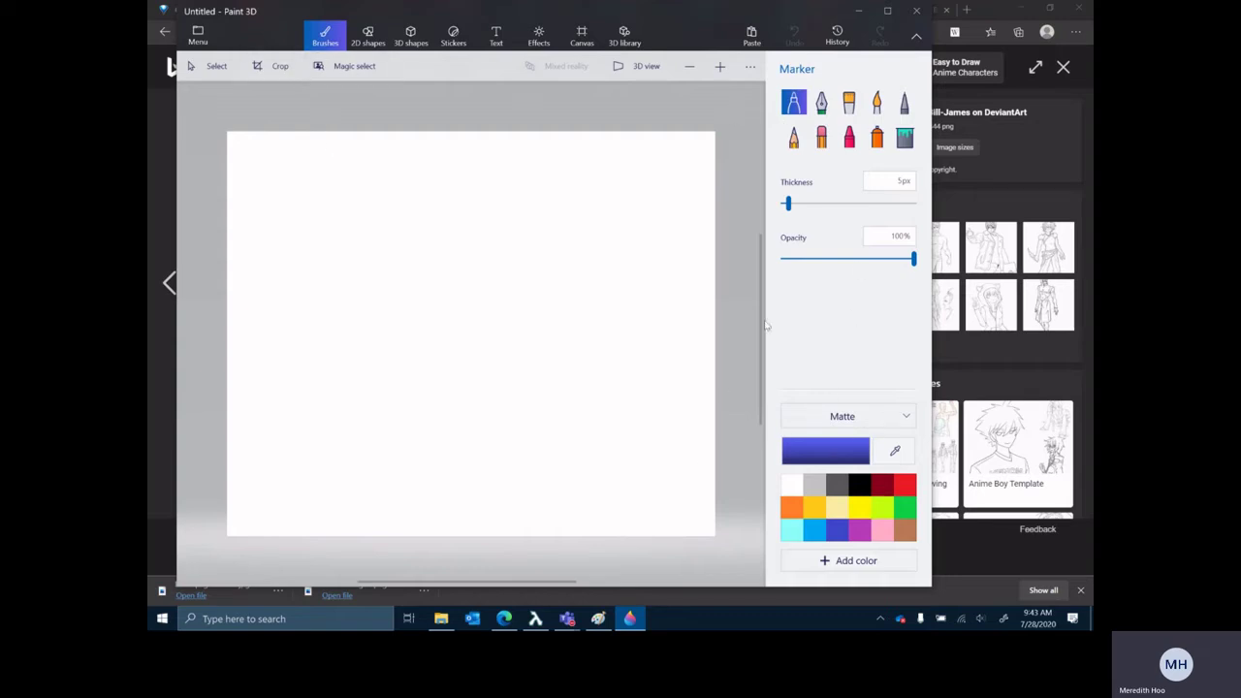
# - View the canvas settings in Paint 3D and minimize the window to return to the browser
pyautogui.click(582, 37)
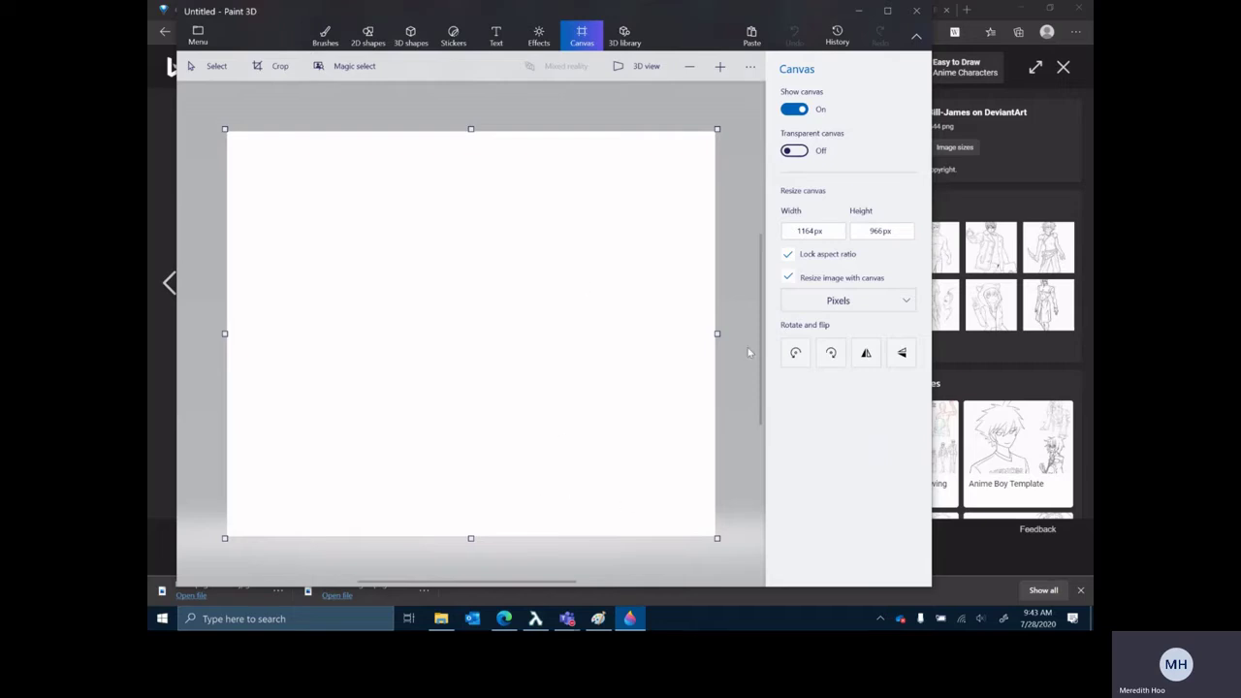
pyautogui.click(858, 10)
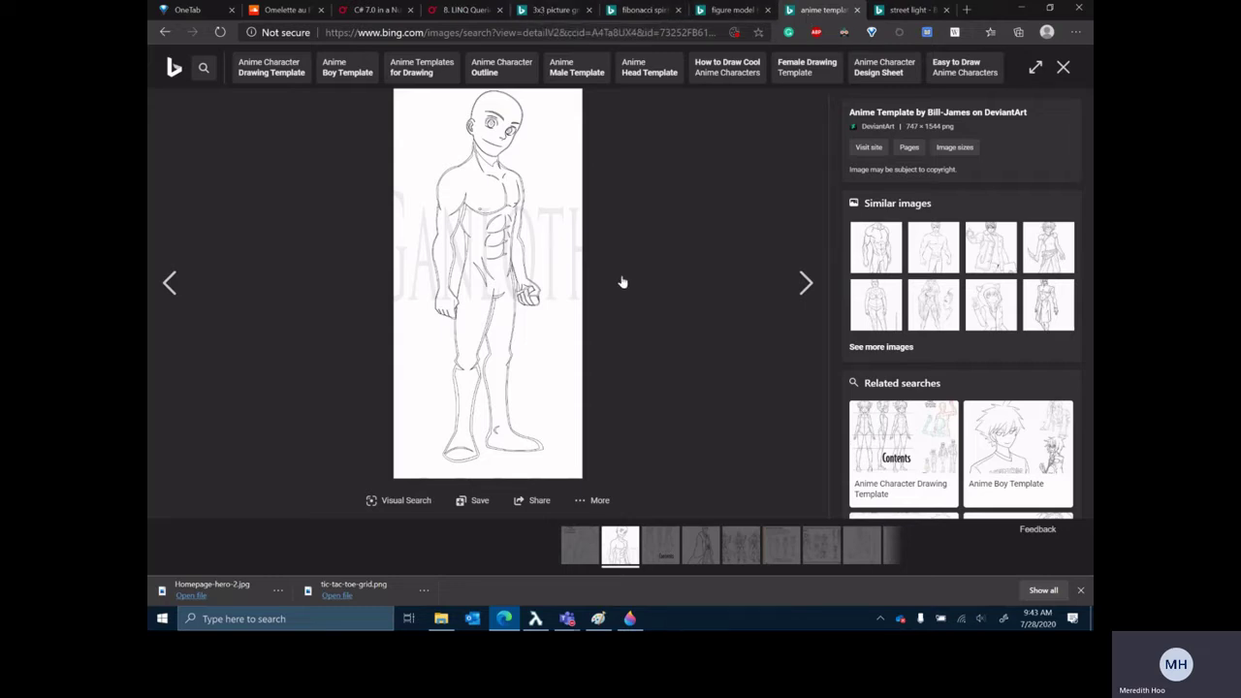
# - Open the photo of a twin-lamp street light at dusk from the street light image results and save it
pyautogui.click(904, 14)
pyautogui.scroll(-5, 582, 244)
pyautogui.click(582, 243)
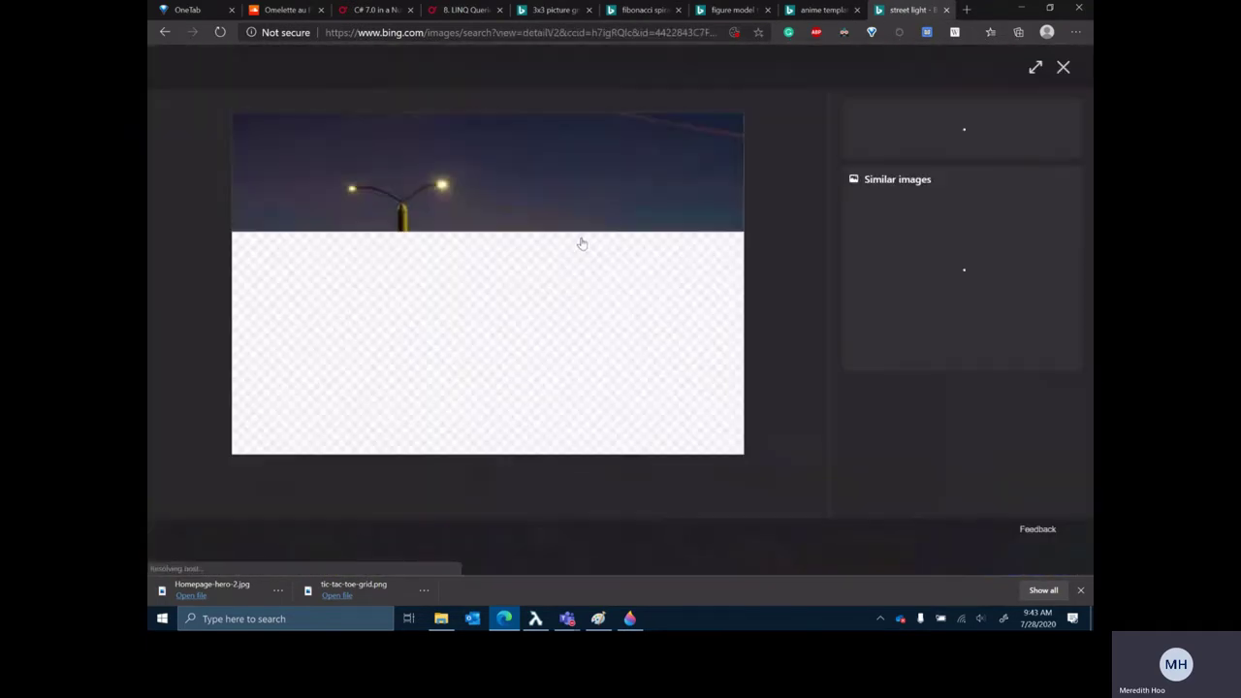
pyautogui.rightClick(492, 286)
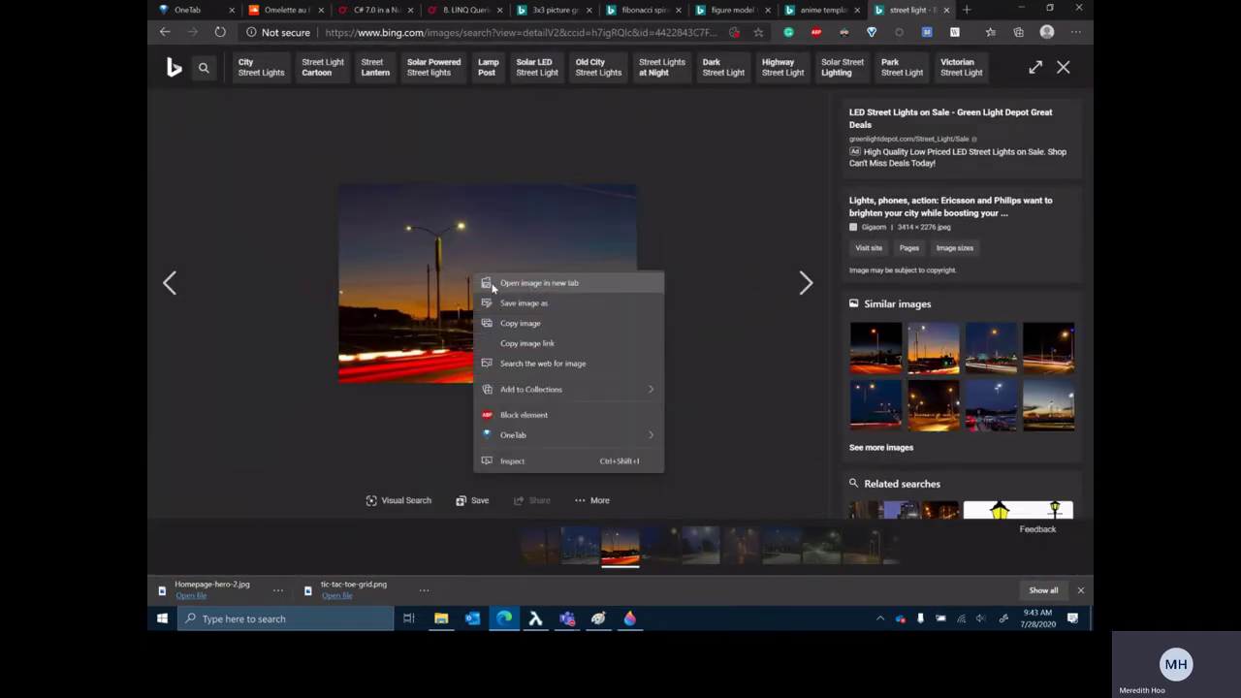
pyautogui.click(546, 321)
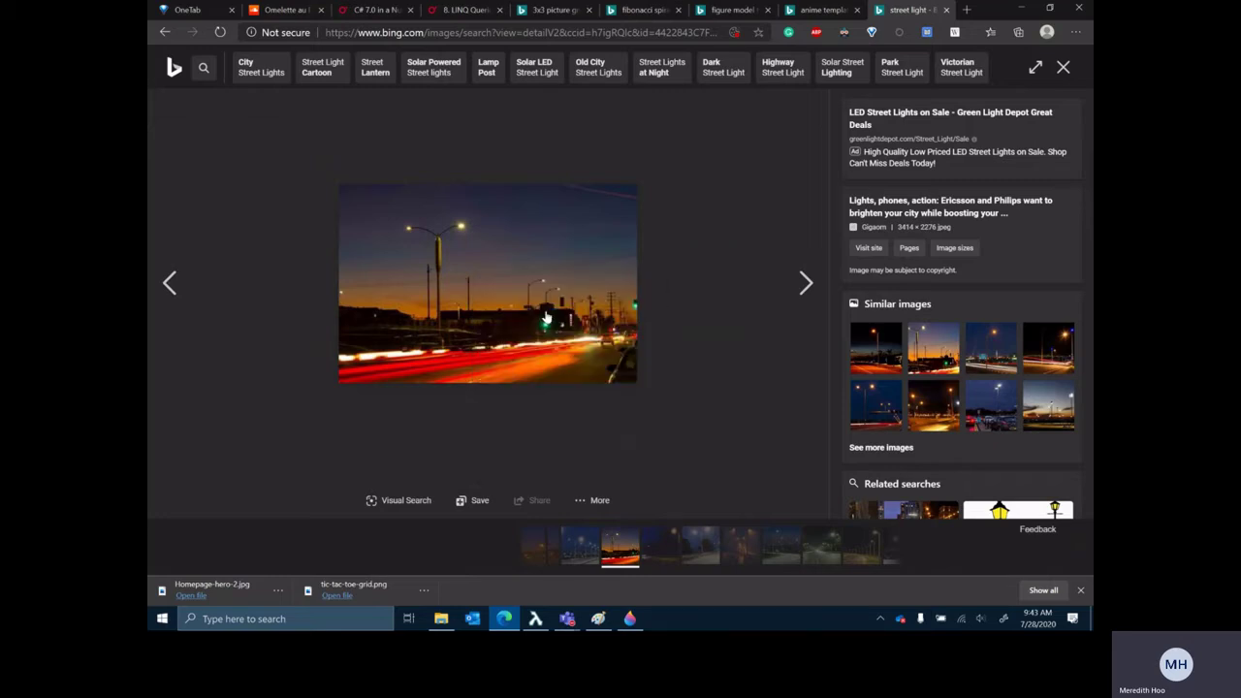
pyautogui.click(695, 387)
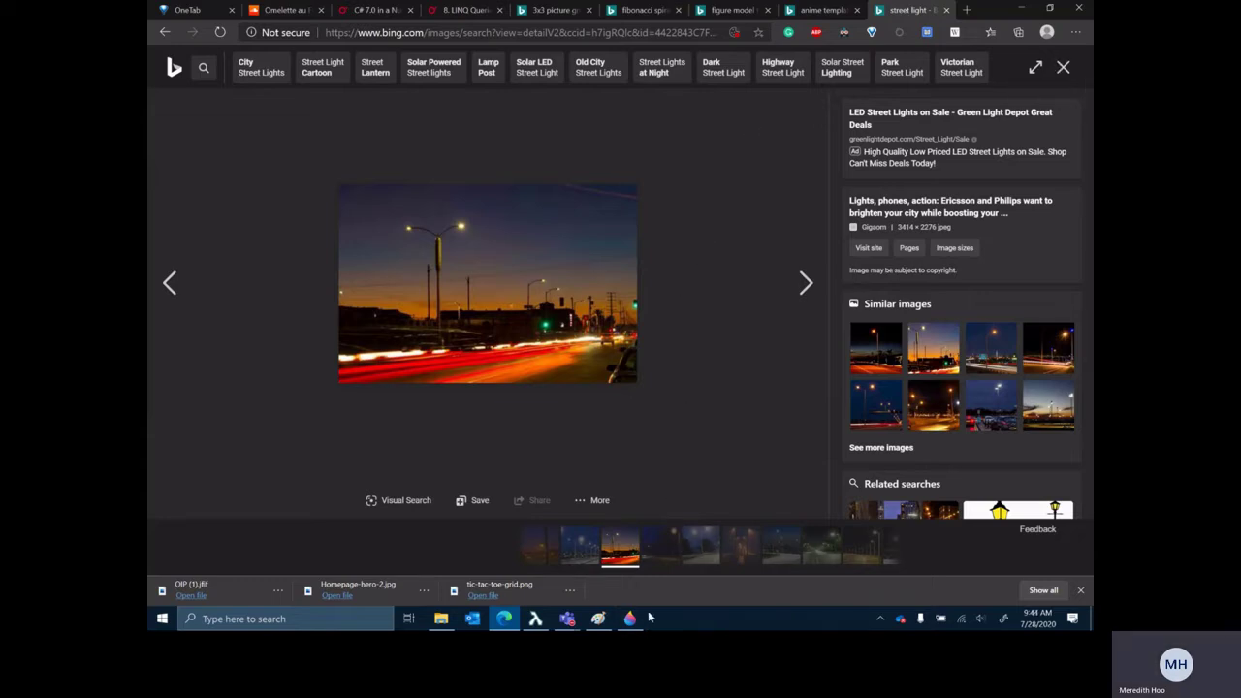
# - Switch to Paint, move the selected part of the face up and to the left, and deselect it
pyautogui.click(608, 622)
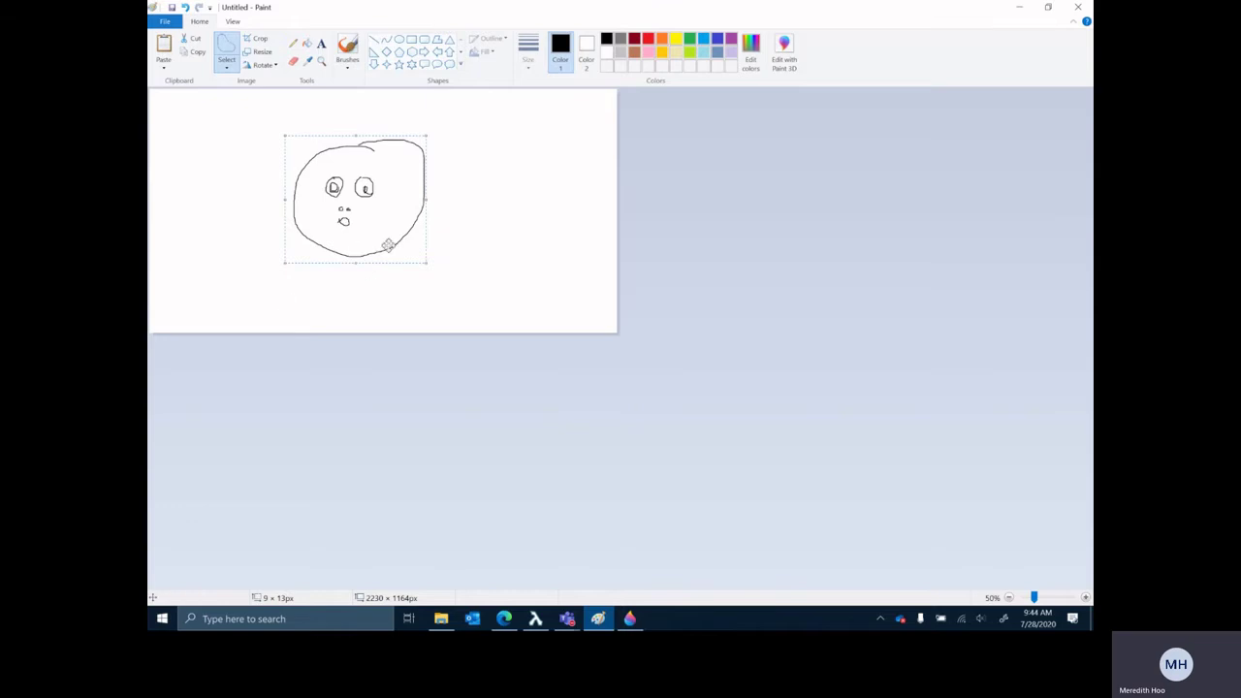
pyautogui.moveTo(320, 194)
pyautogui.mouseDown()
pyautogui.moveTo(333, 198)
pyautogui.moveTo(341, 157)
pyautogui.moveTo(287, 162)
pyautogui.mouseUp()
pyautogui.click(524, 249)
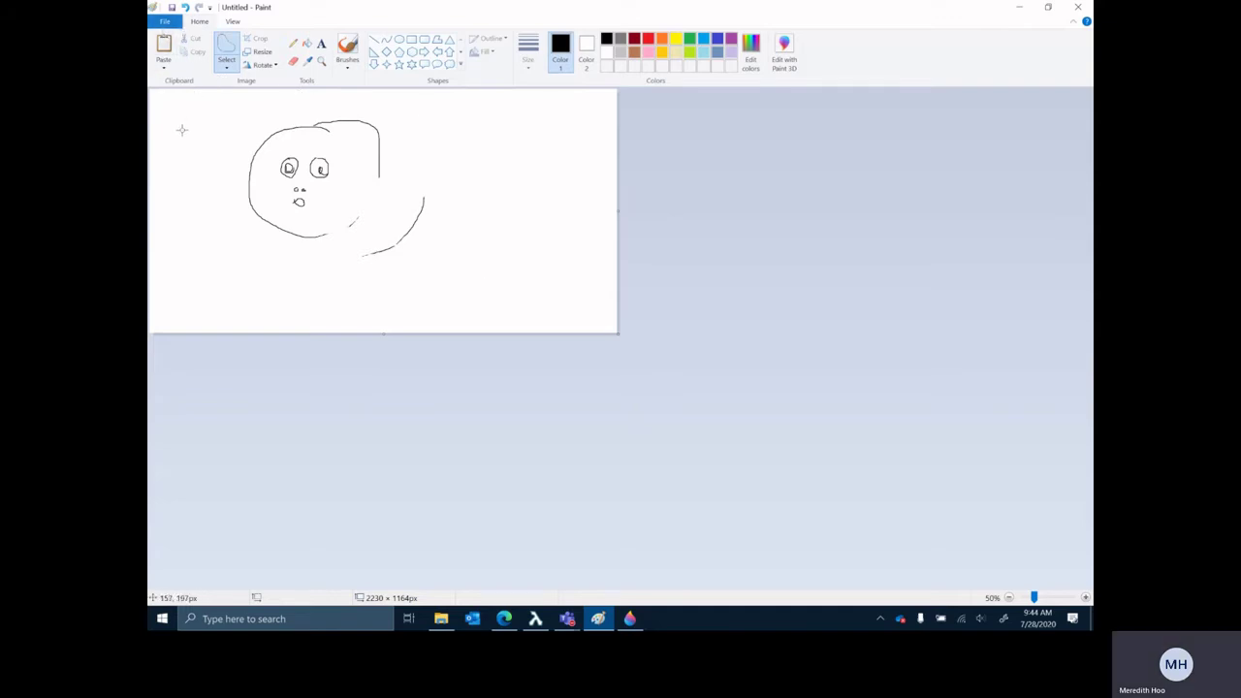
# - Open the picture file OIP (1).jfif in Paint, discarding the unsaved face drawing
pyautogui.click(175, 21)
pyautogui.click(199, 78)
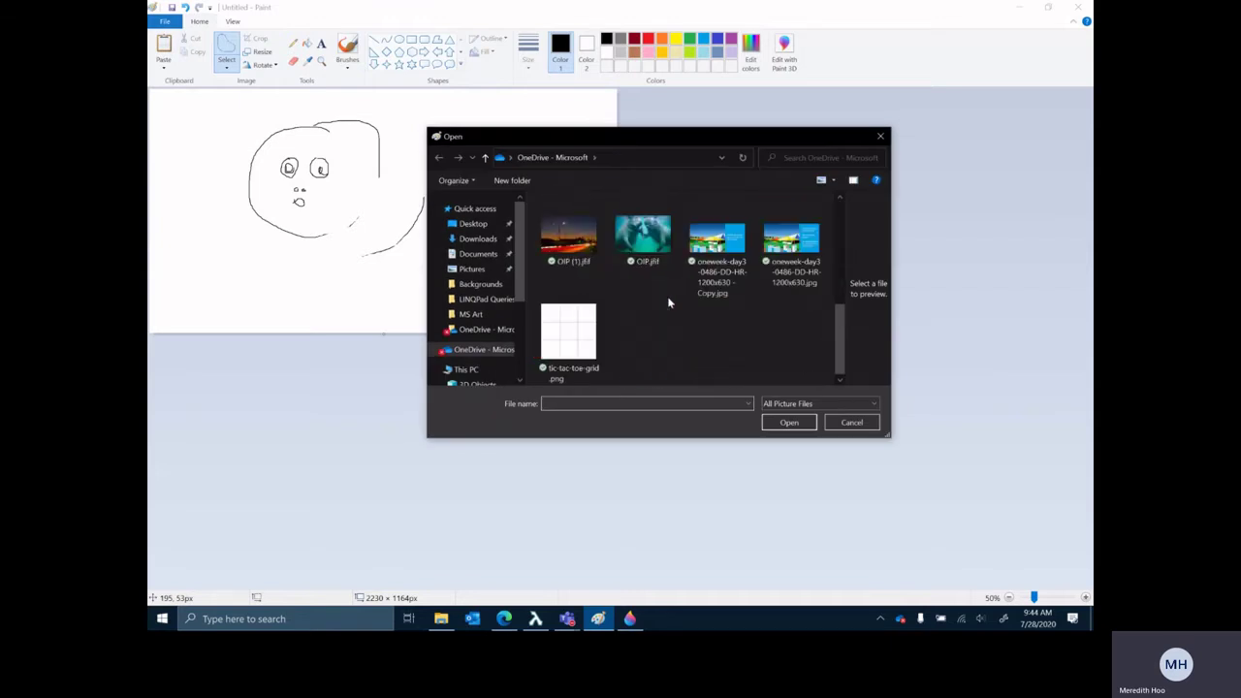
pyautogui.click(569, 232)
pyautogui.click(776, 423)
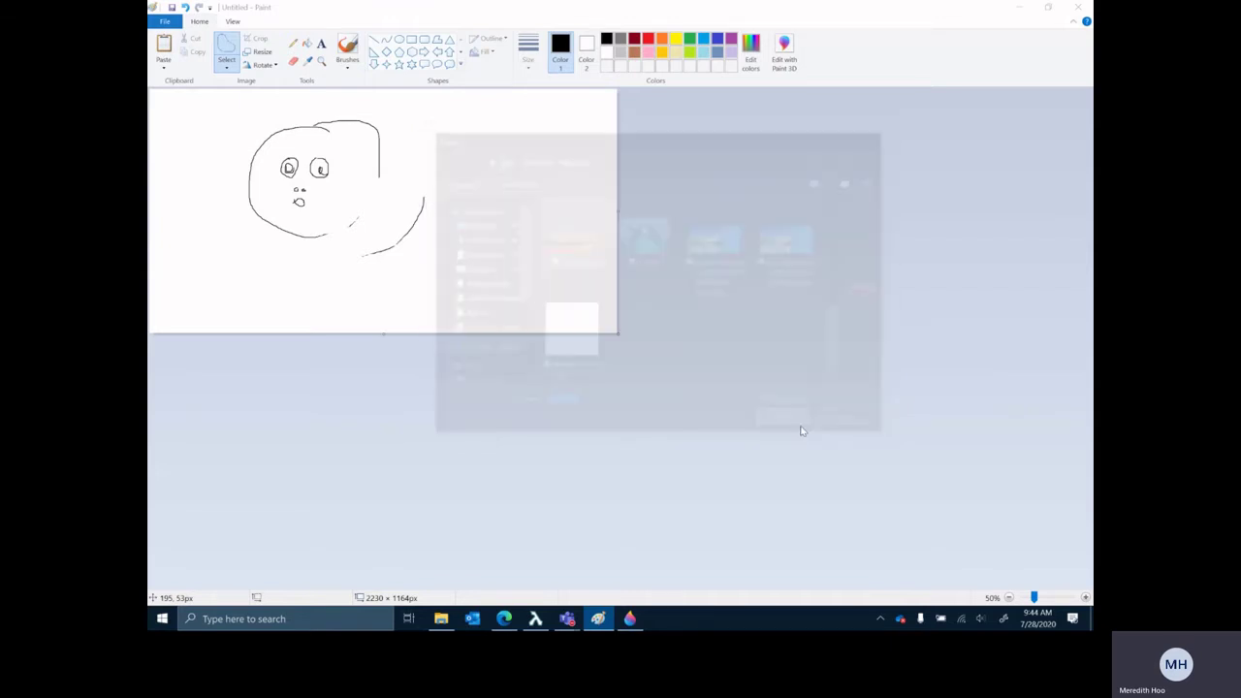
pyautogui.click(644, 312)
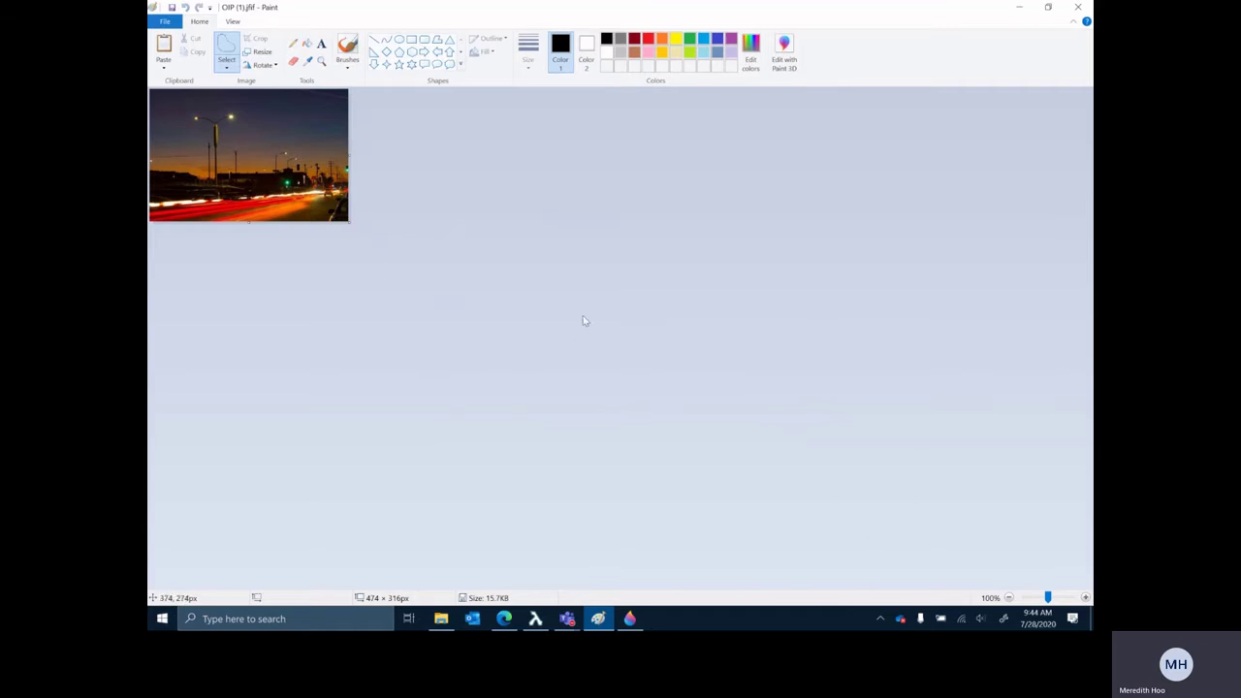
# - Resize the street photo to 300 percent with the aspect ratio maintained
pyautogui.click(260, 52)
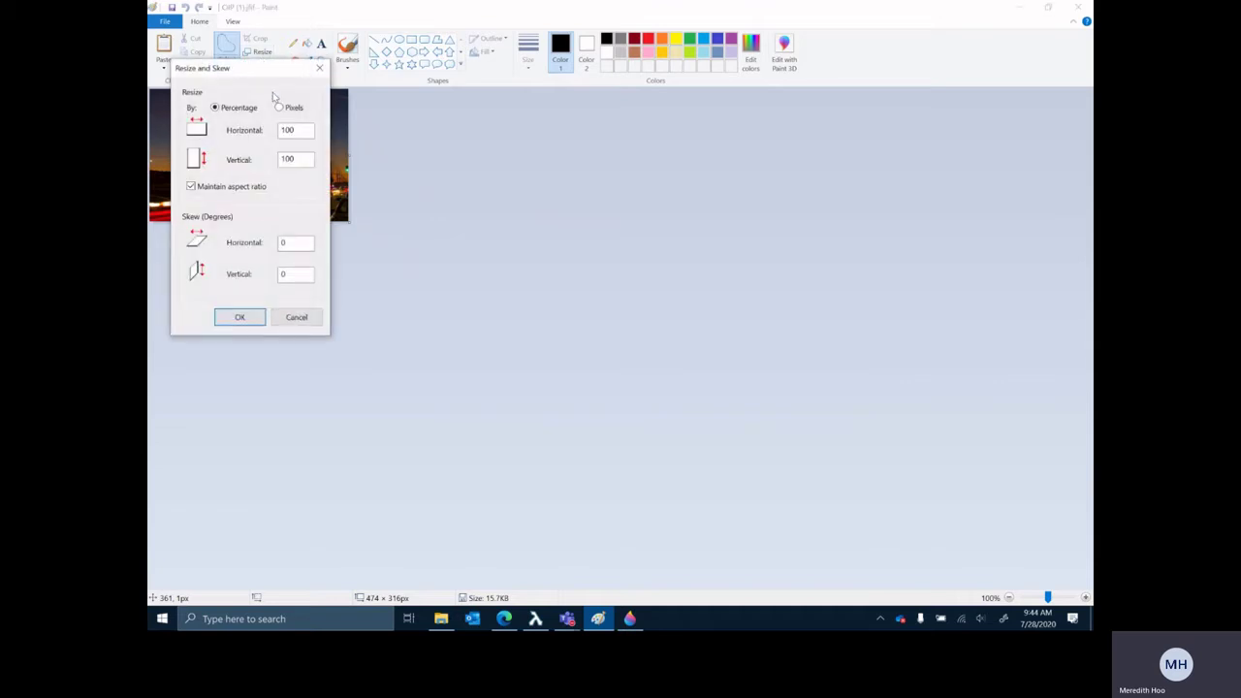
pyautogui.click(300, 130)
pyautogui.write('3')
pyautogui.click(250, 318)
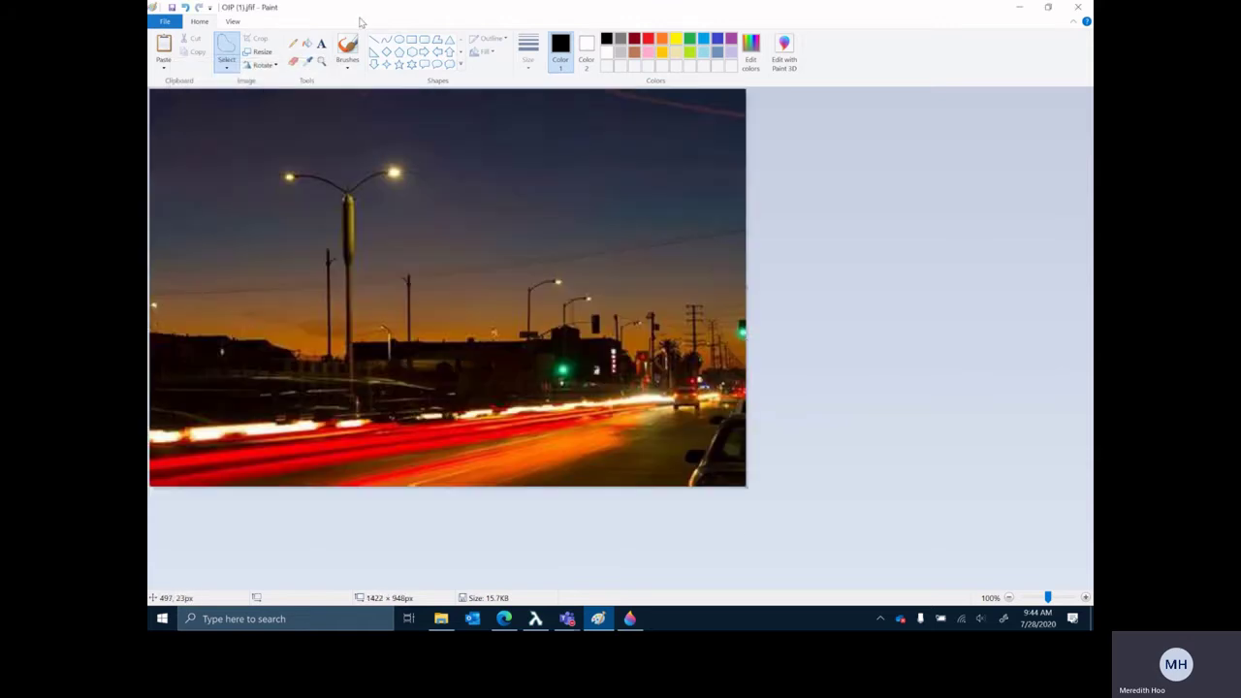
# - Enlarge the street photo again to 150 percent with the aspect ratio maintained
pyautogui.click(264, 52)
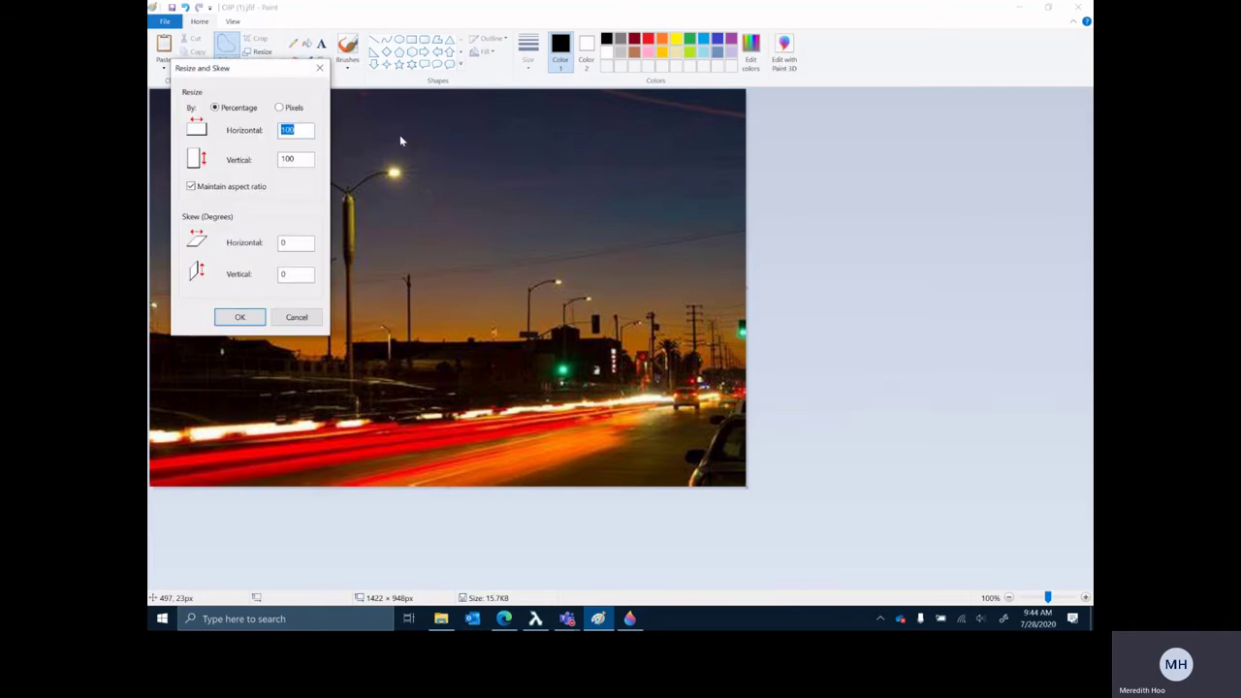
pyautogui.write('150')
pyautogui.click(239, 320)
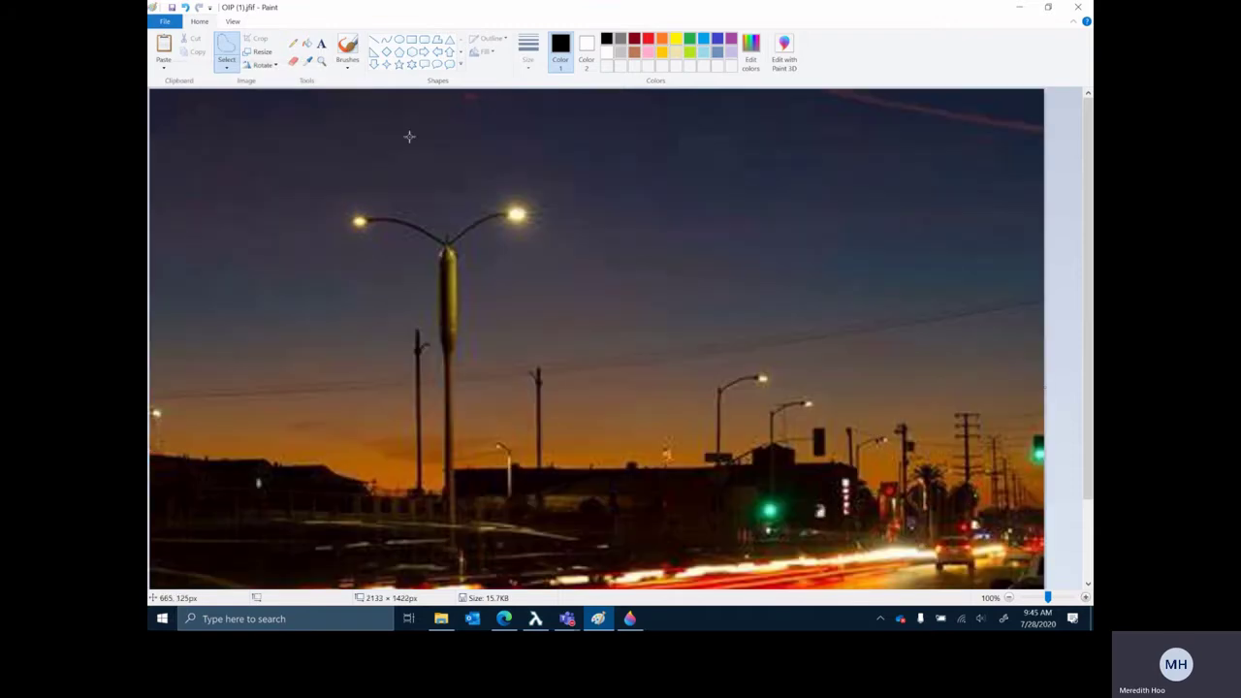
# - Scale the street photo down to 75 percent with the aspect ratio maintained
pyautogui.click(249, 58)
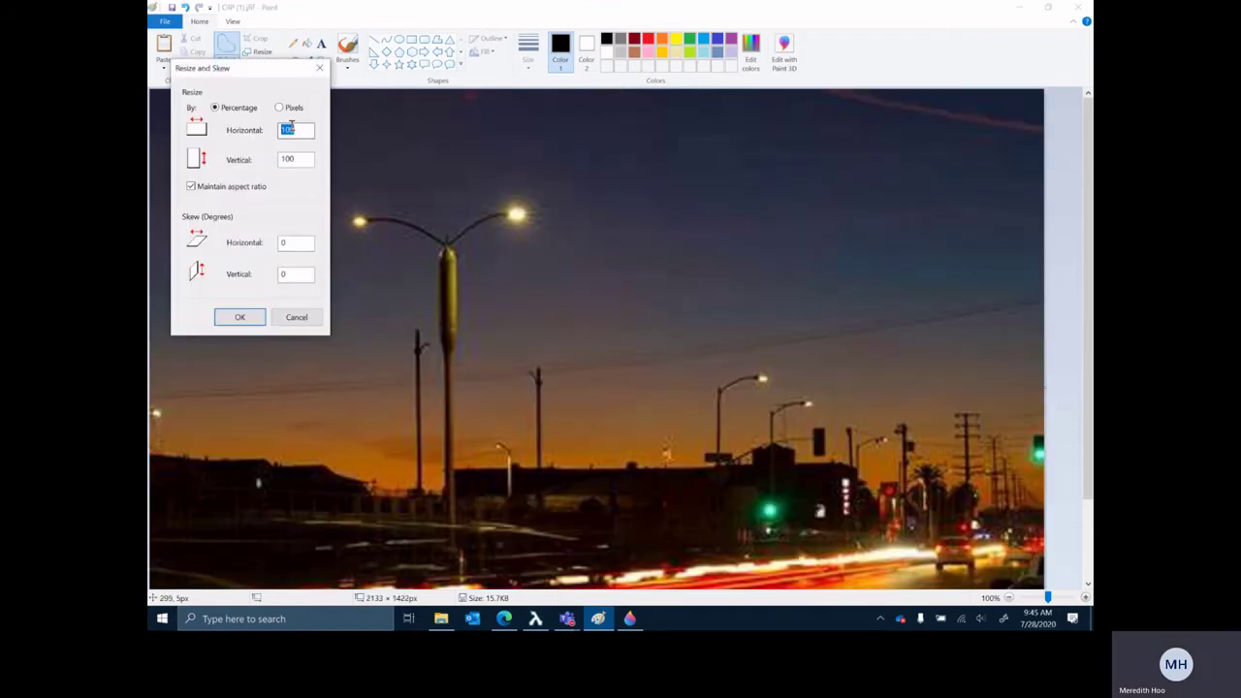
pyautogui.write('75')
pyautogui.press('Return')
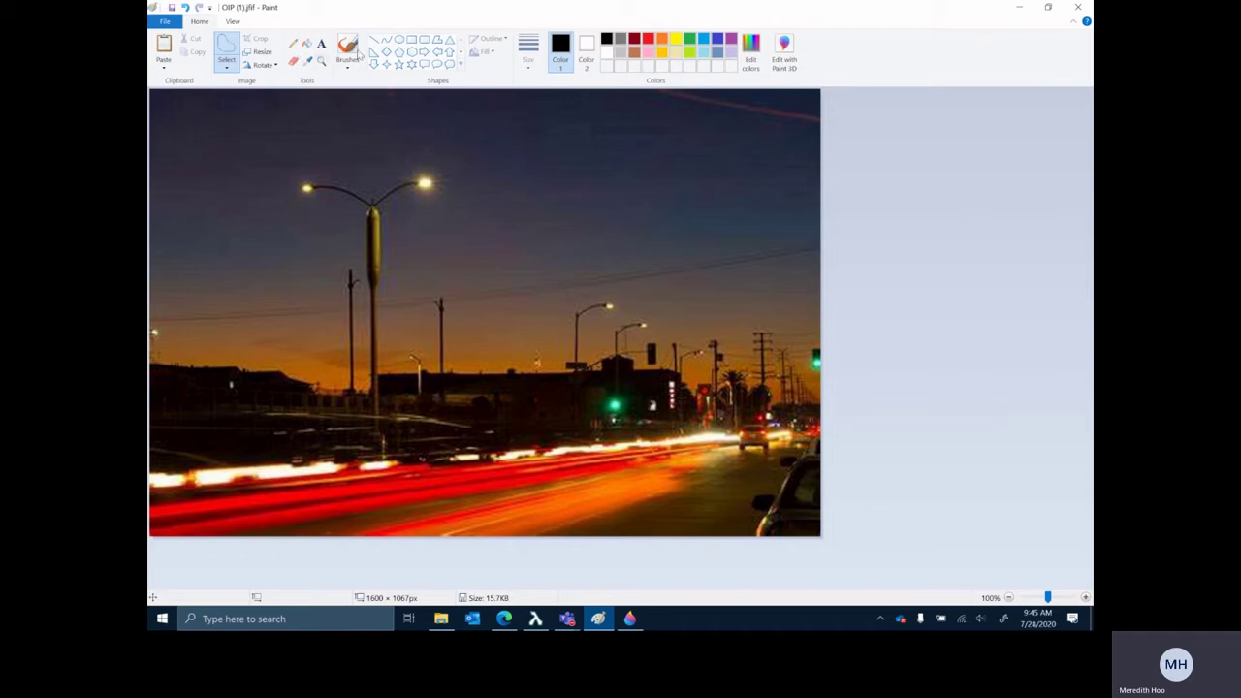
# - Sample the dark sky color at the photo's upper edge and set up the Marker brush with the thickest stroke size
pyautogui.click(307, 62)
pyautogui.click(269, 95)
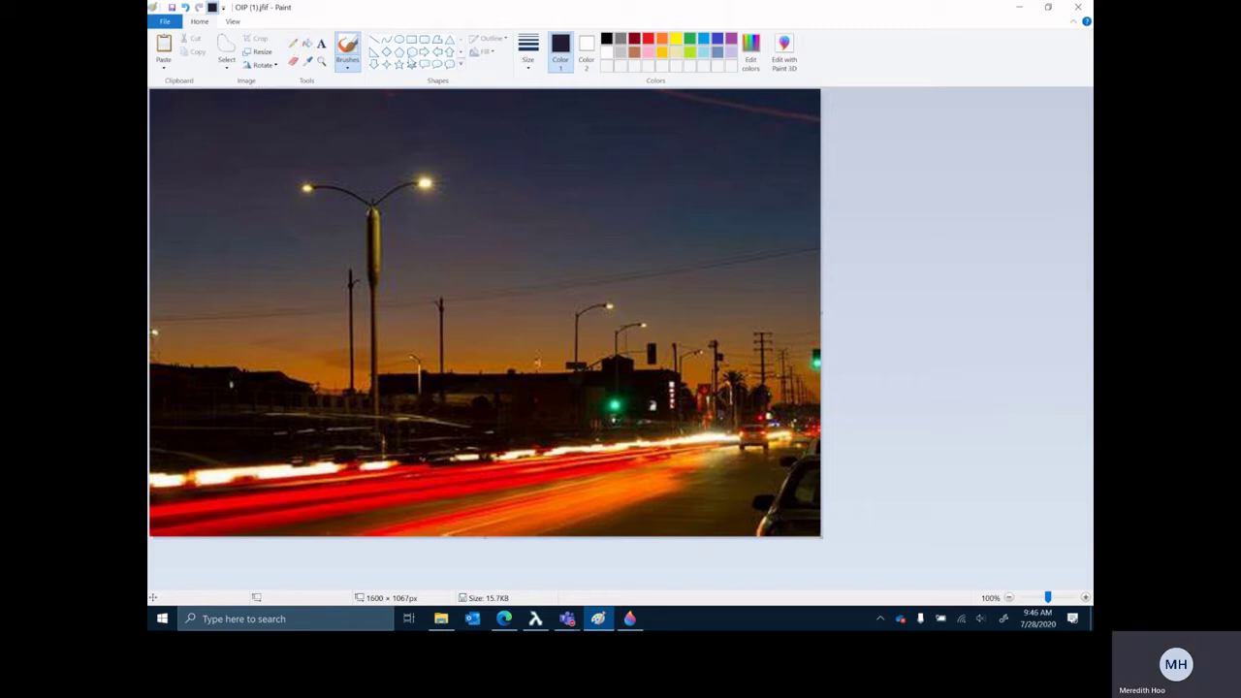
pyautogui.click(348, 64)
pyautogui.click(322, 111)
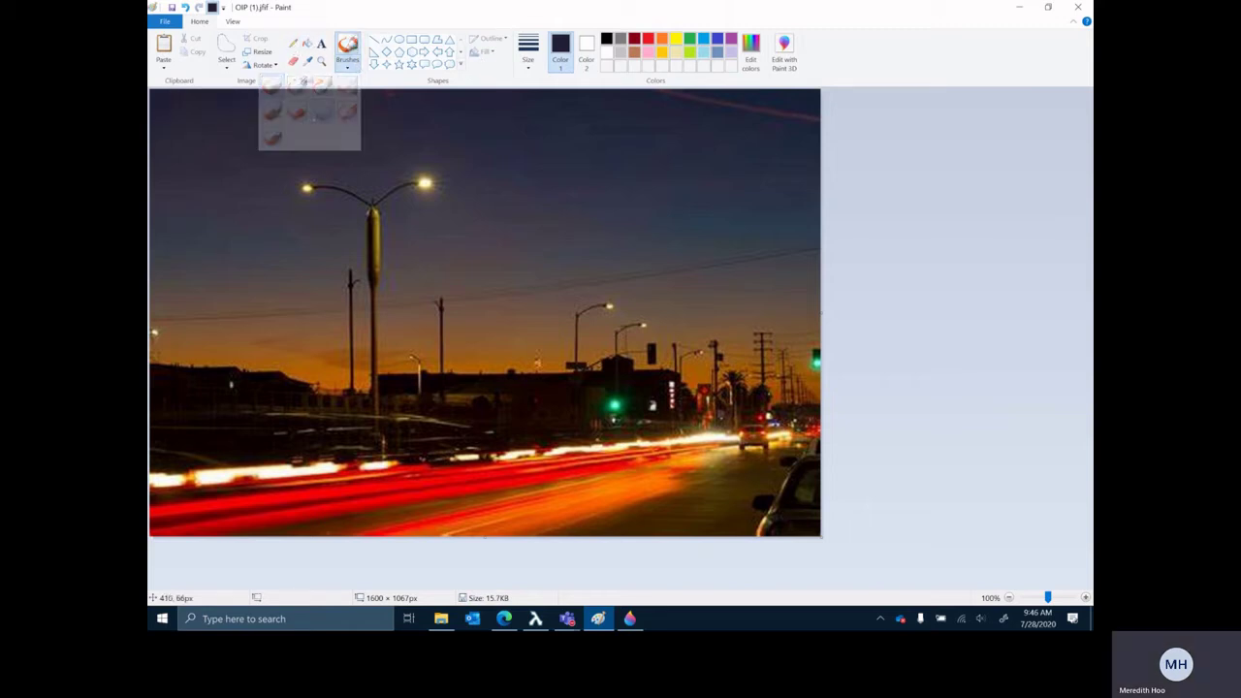
pyautogui.click(523, 66)
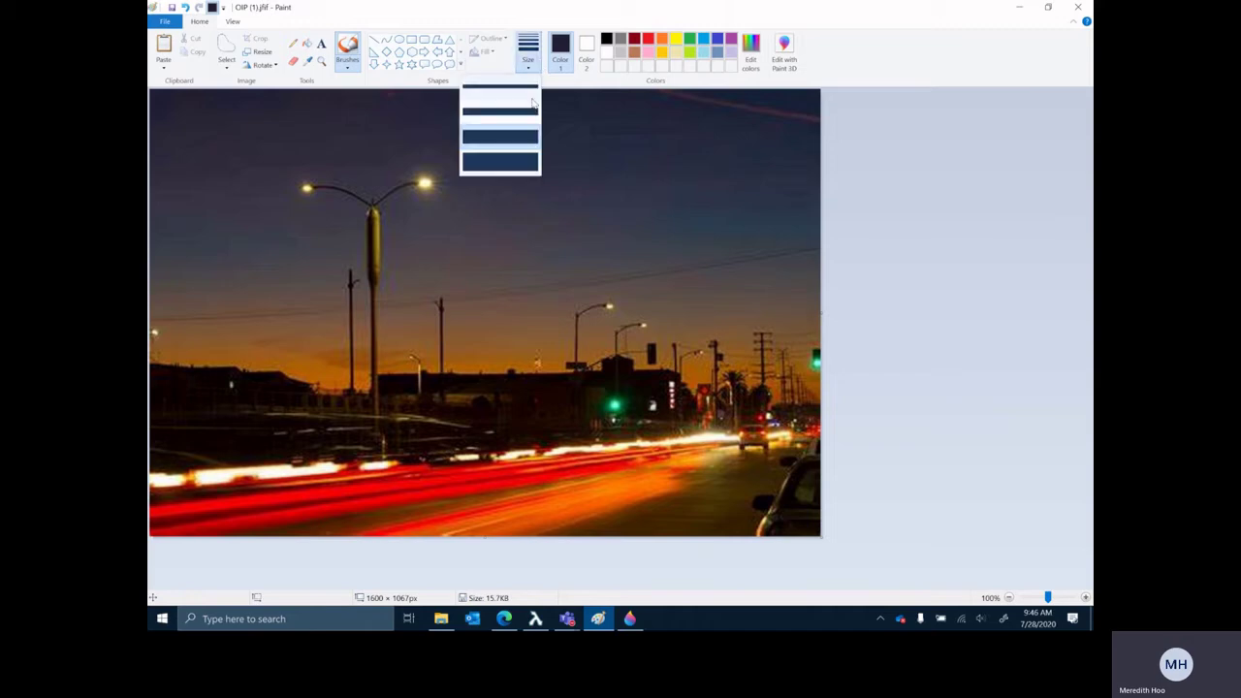
pyautogui.click(499, 158)
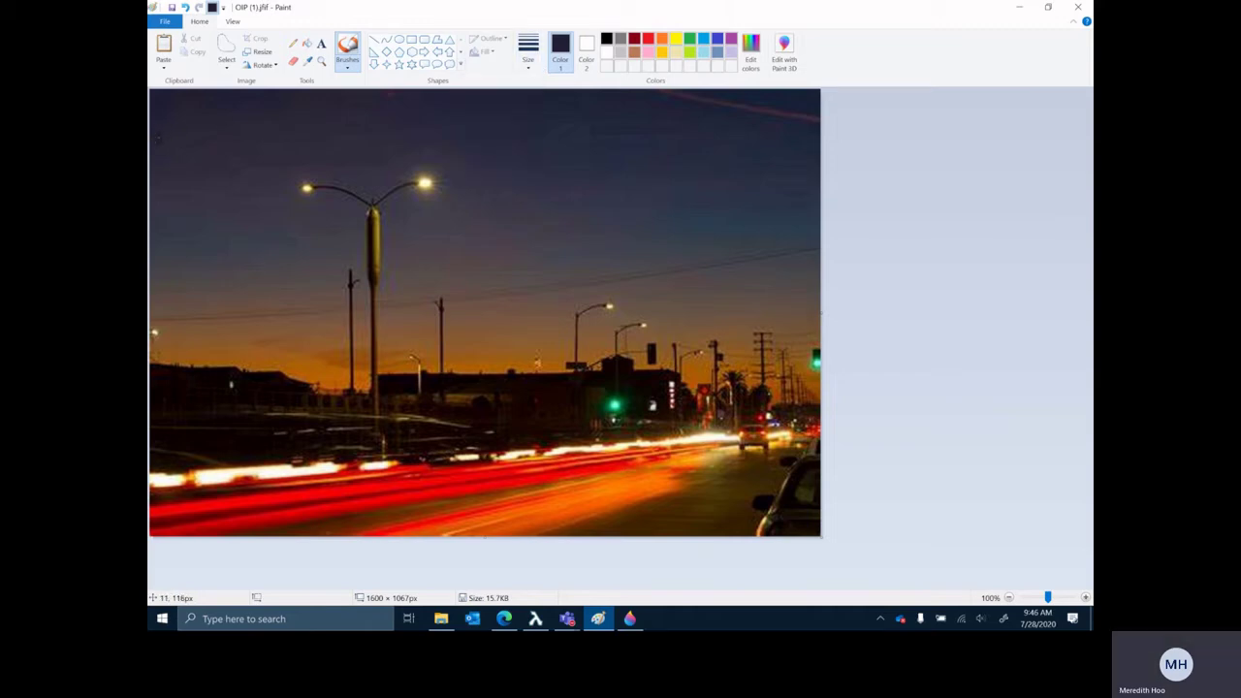
# - Paint over the uppermost strip of sky across the photo's full width with the sampled dark color
pyautogui.moveTo(200, 138); pyautogui.dragTo(771, 135)
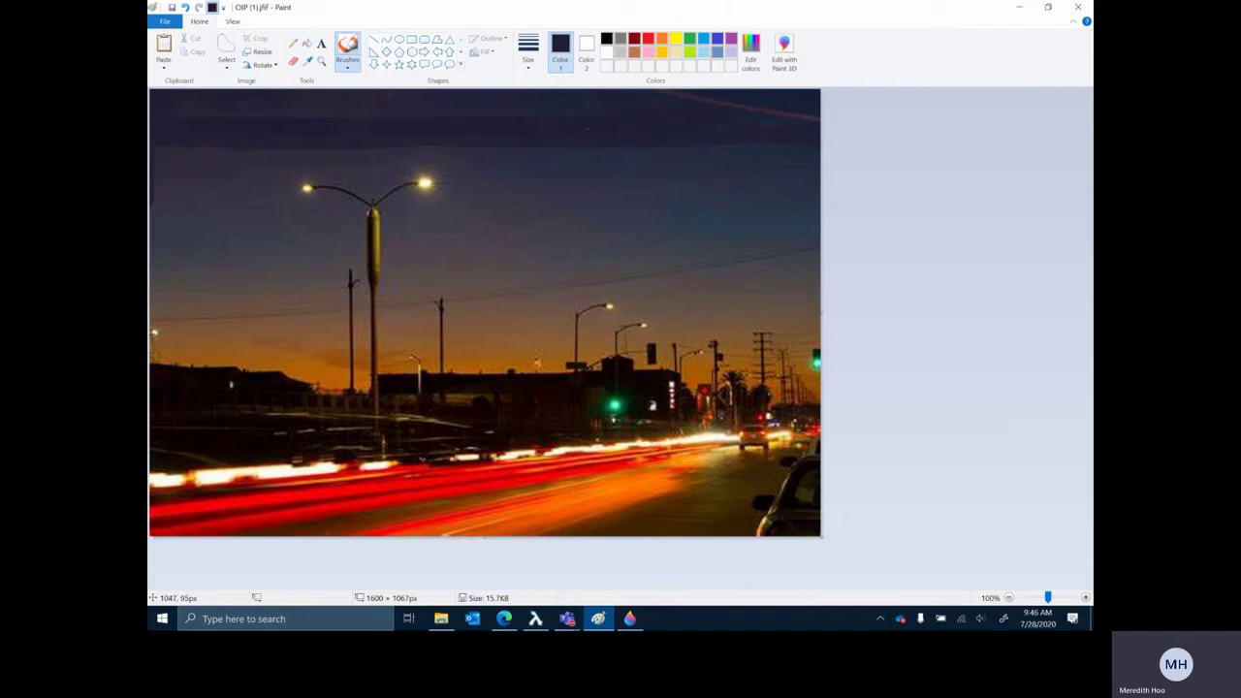
pyautogui.moveTo(589, 129)
pyautogui.mouseDown()
pyautogui.moveTo(759, 120)
pyautogui.moveTo(657, 98)
pyautogui.mouseUp()
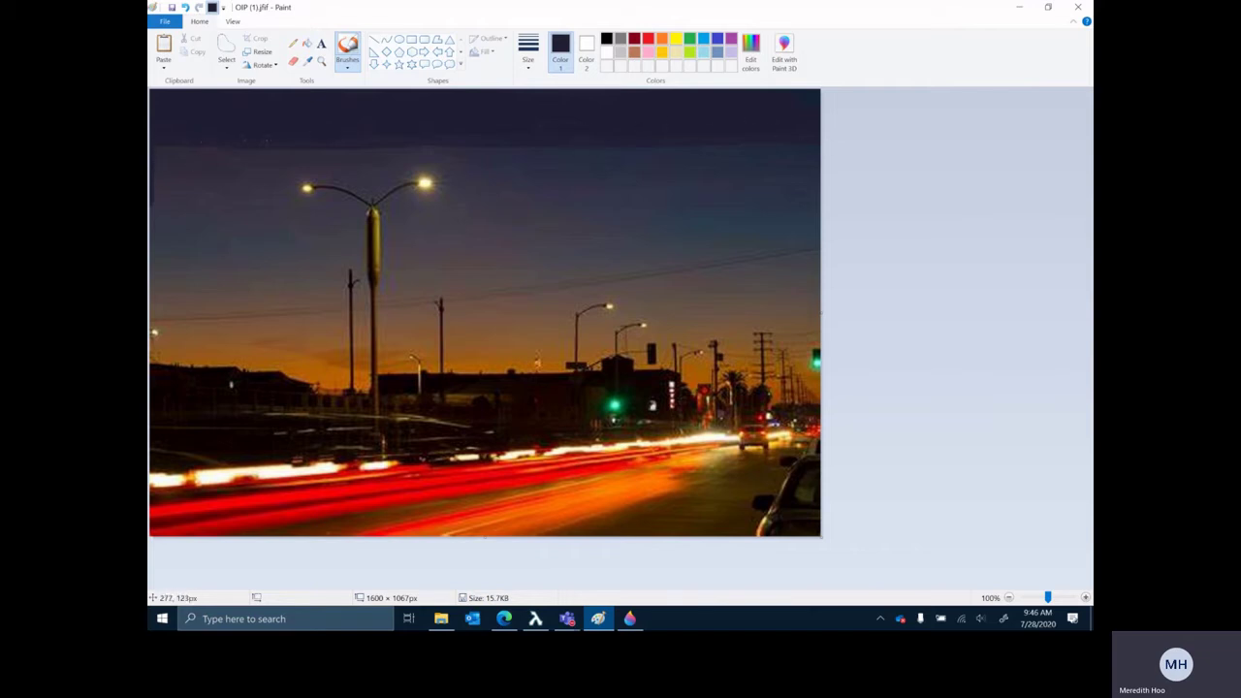
pyautogui.moveTo(420, 139); pyautogui.dragTo(560, 144)
# - Sample the lighter sky color above the street lamp's arm and paint a horizontal band of it across the sky just below the lamps
pyautogui.click(307, 61)
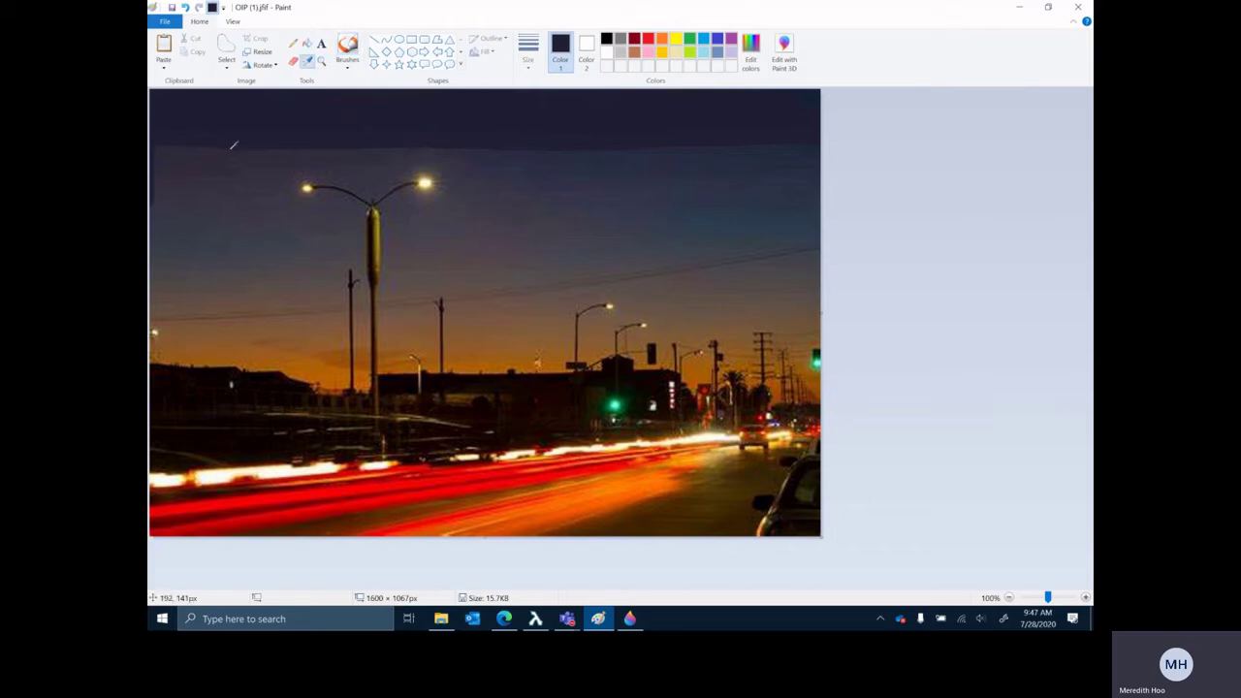
pyautogui.click(275, 170)
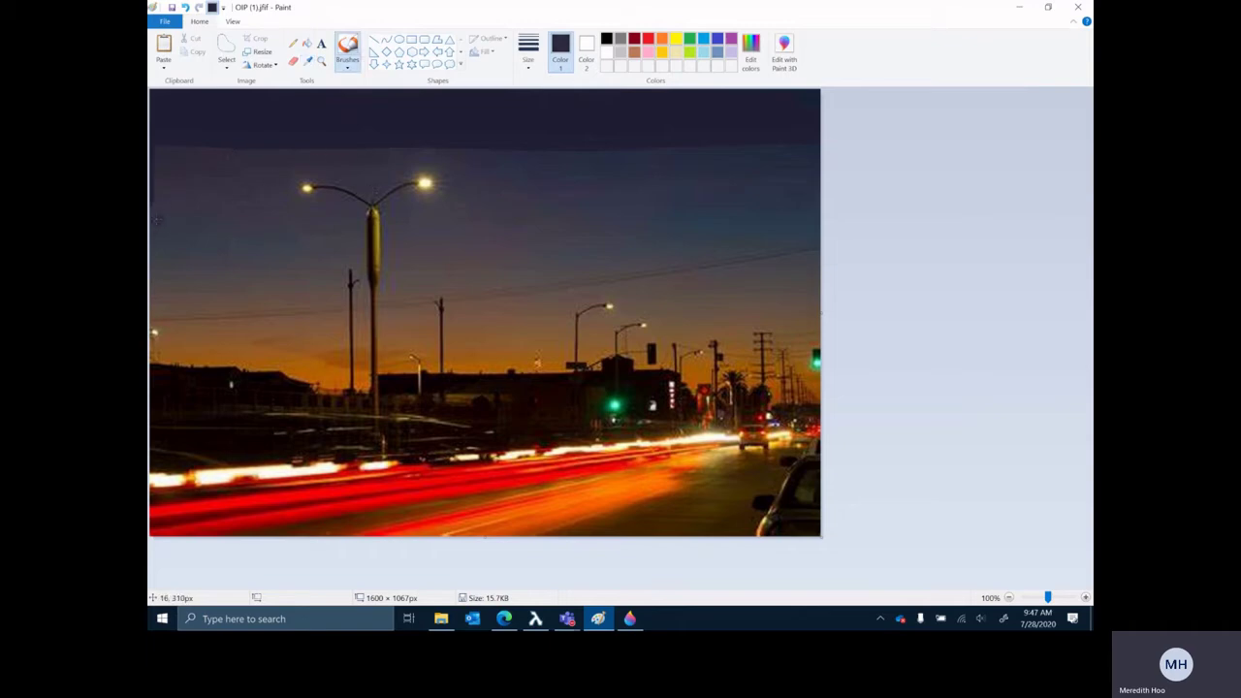
pyautogui.moveTo(171, 209); pyautogui.dragTo(666, 212)
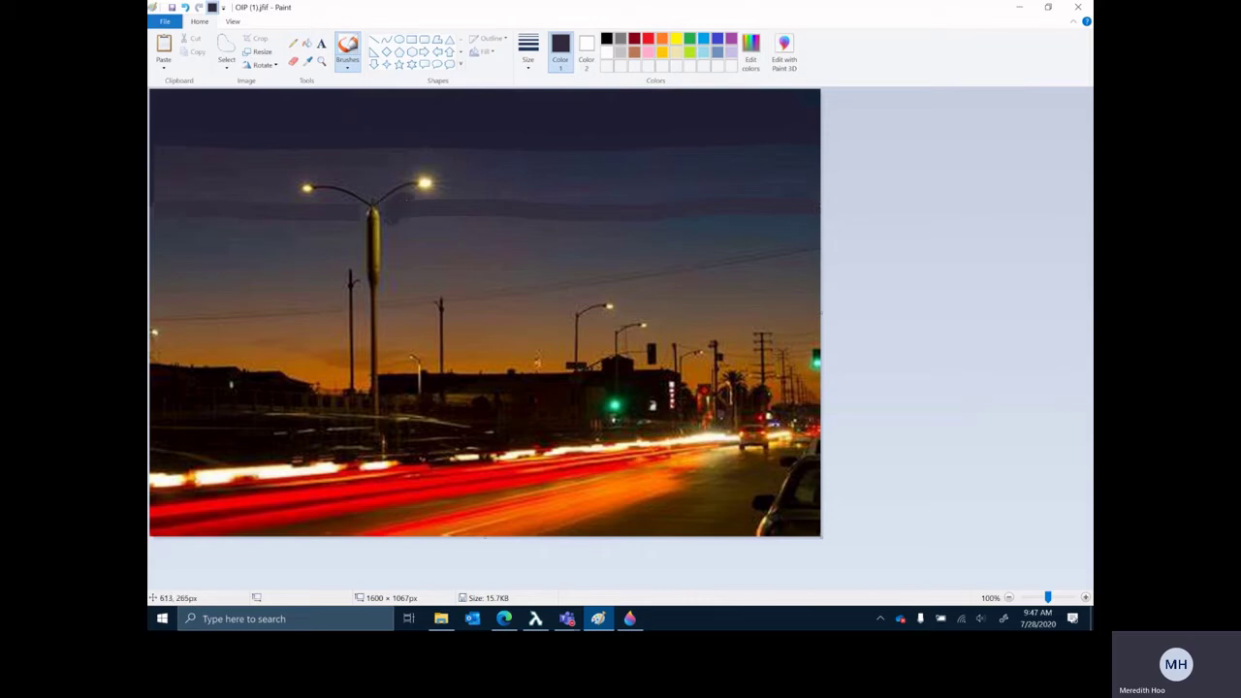
# - Switch to the second-thinnest brush size and paint the sky closely around the two lamp heads and arms
pyautogui.click(525, 60)
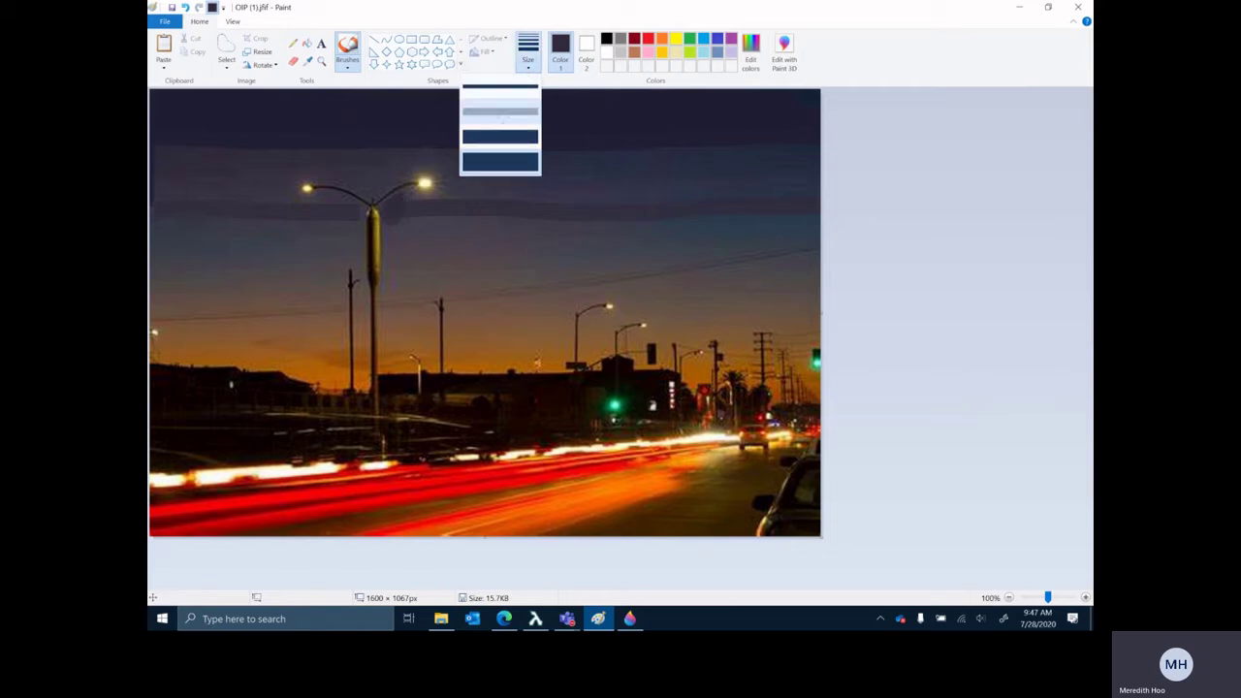
pyautogui.click(501, 112)
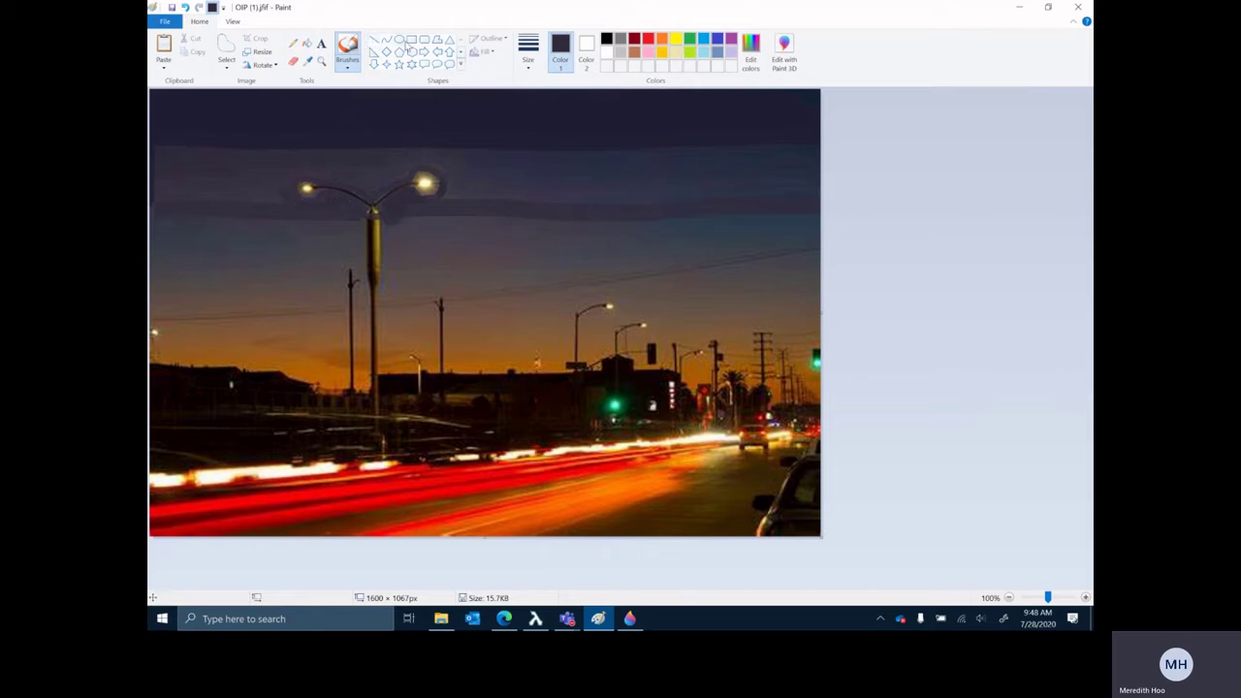
# - Draw a polygon about 1592 × 179 px around the lamp-level sky band, skirting the lamps, and give it a solid color fill
pyautogui.click(436, 42)
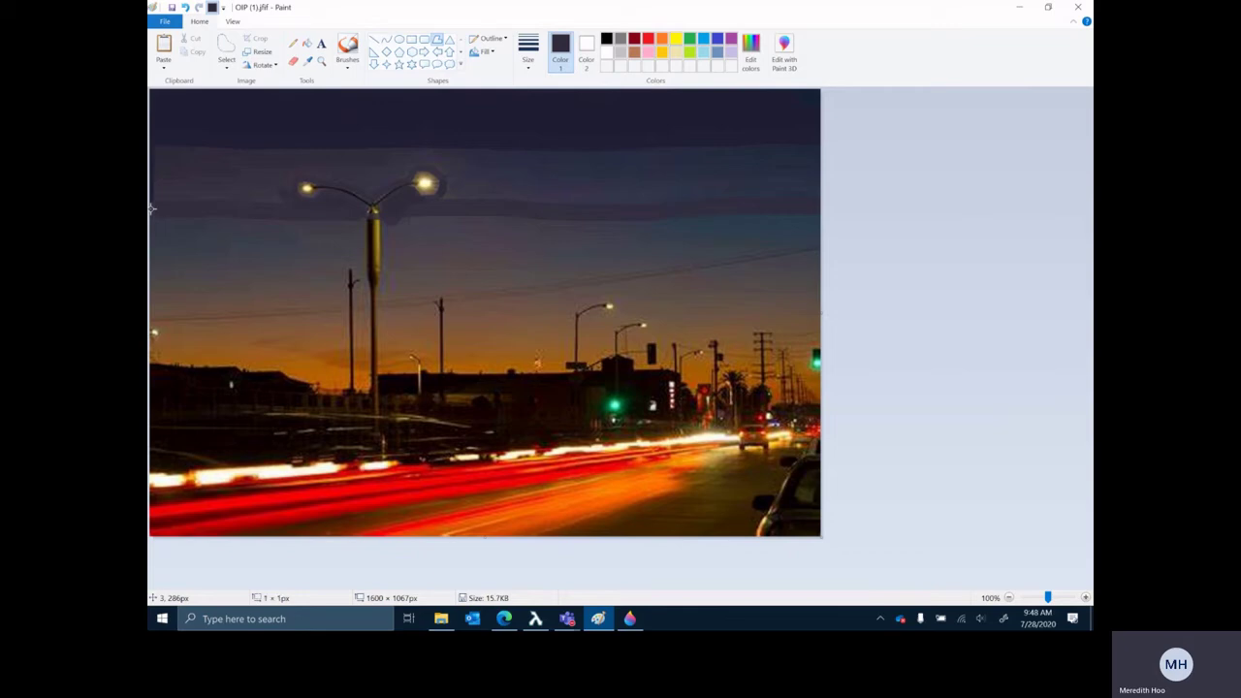
pyautogui.moveTo(151, 208); pyautogui.dragTo(152, 176)
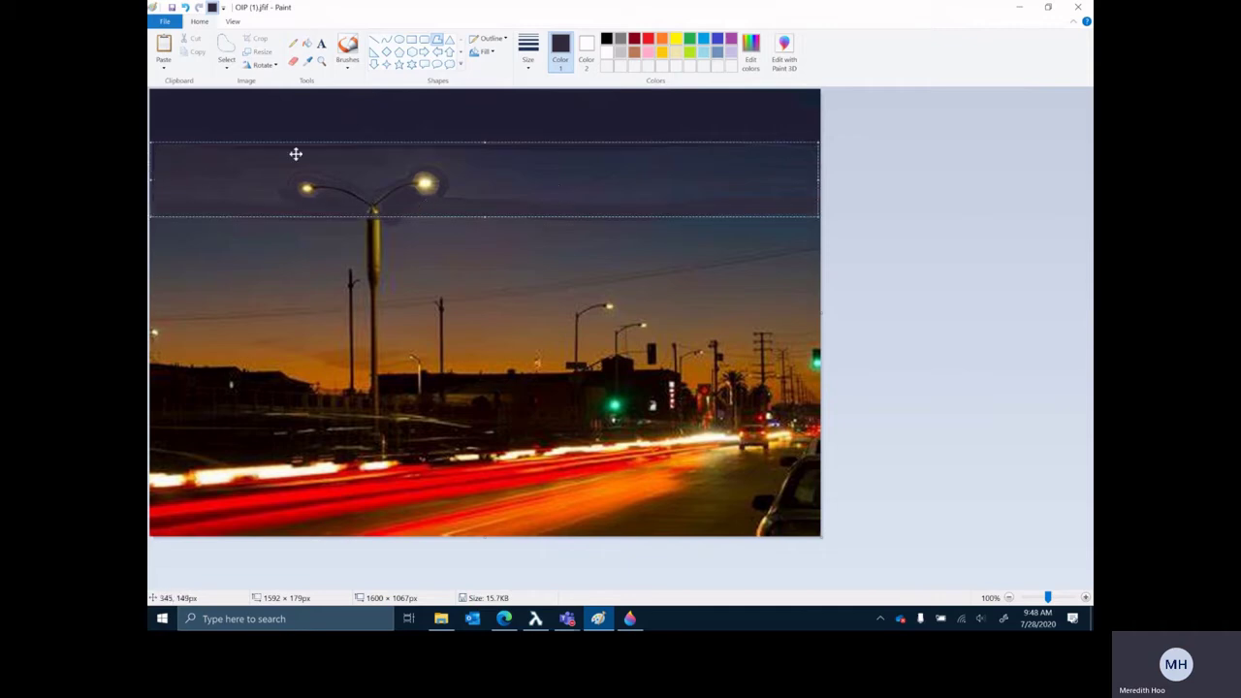
pyautogui.rightClick(485, 185)
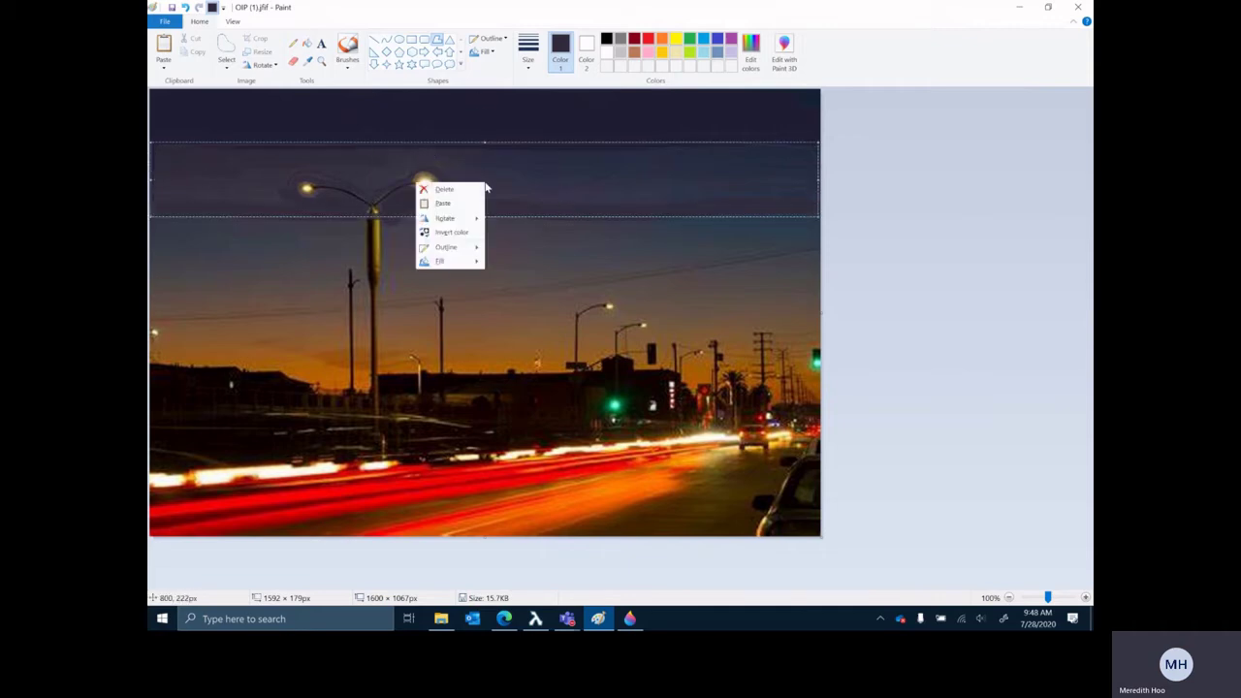
pyautogui.moveTo(466, 263)
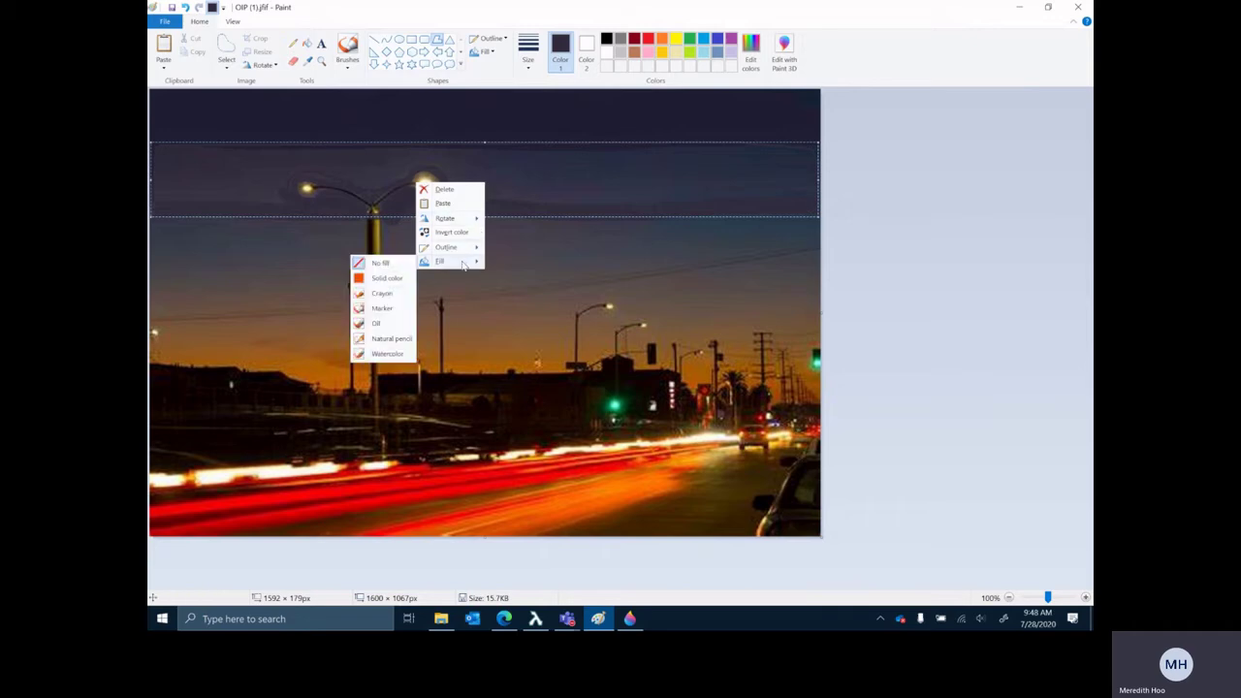
pyautogui.click(407, 281)
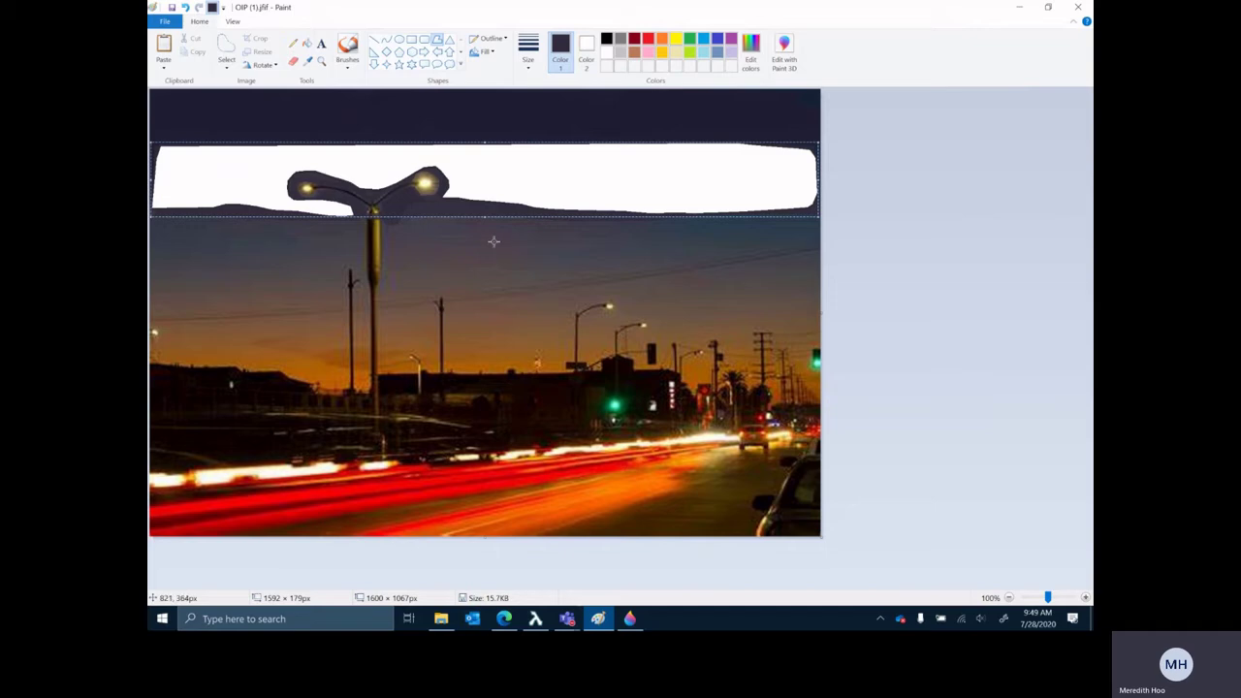
pyautogui.click(554, 255)
# - Flood-fill the white polygon area behind the lamps with the sampled purple-grey sky color
pyautogui.click(308, 44)
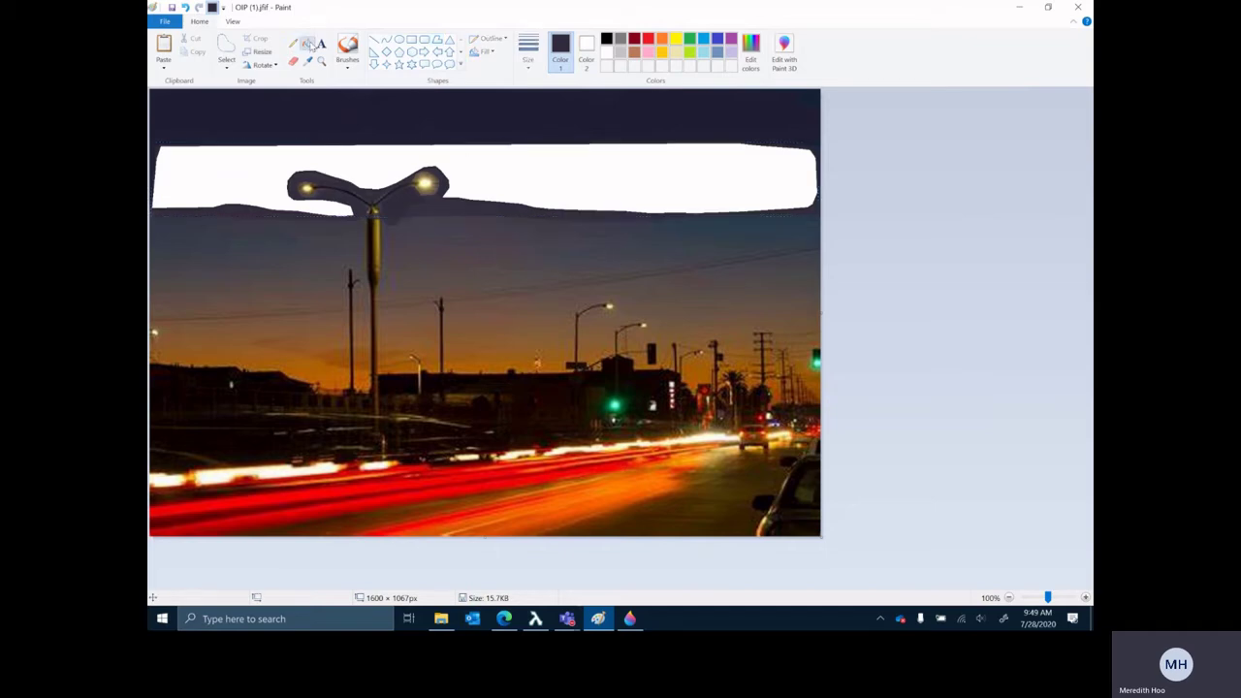
pyautogui.click(612, 157)
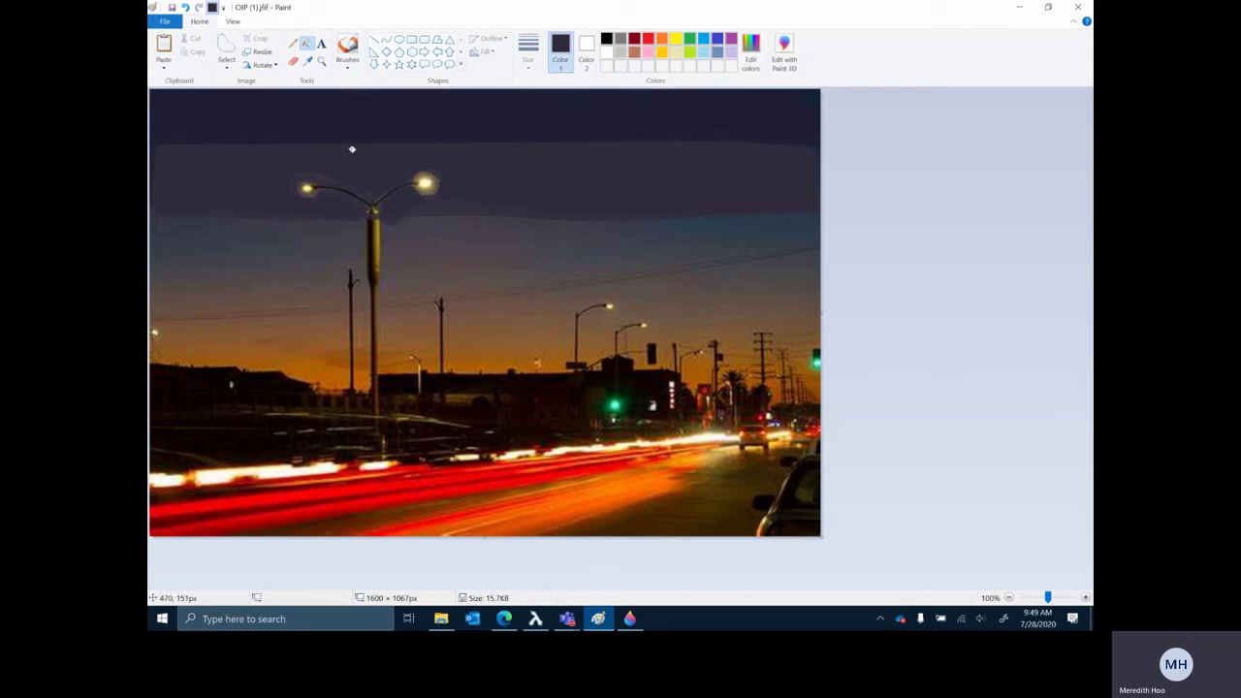
# - Sample the bright orange sky color just above the low buildings beside the large street lamp's pole
pyautogui.click(347, 49)
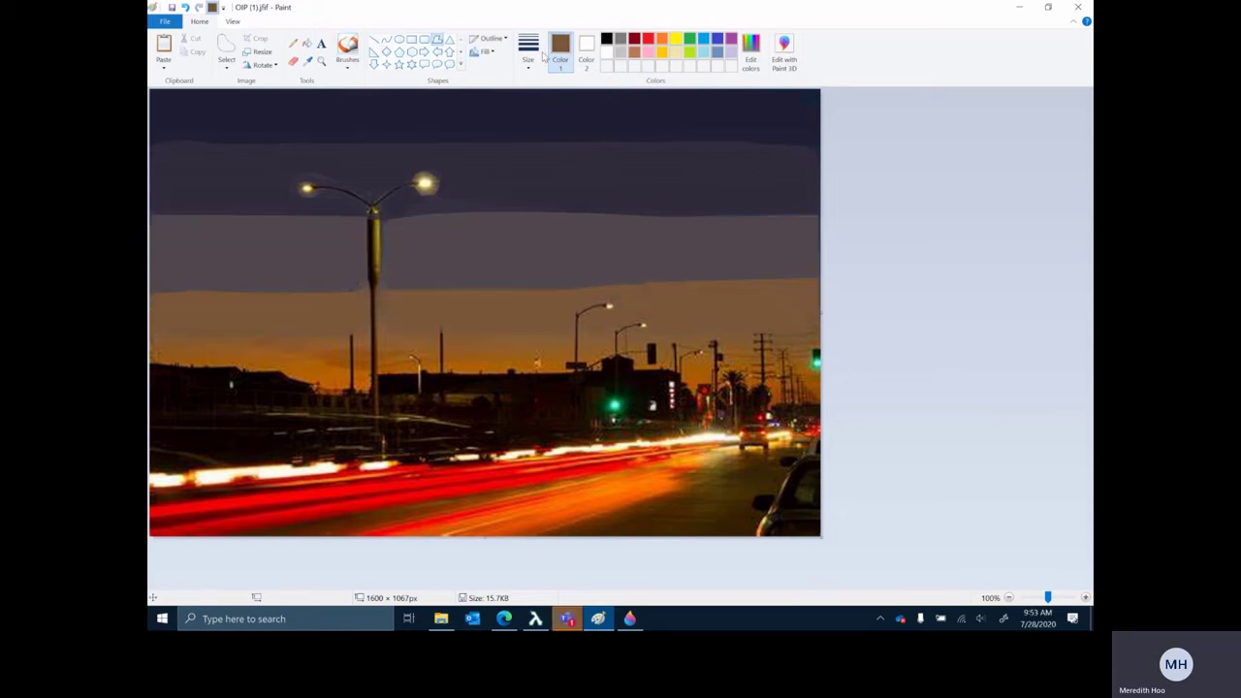
pyautogui.click(308, 60)
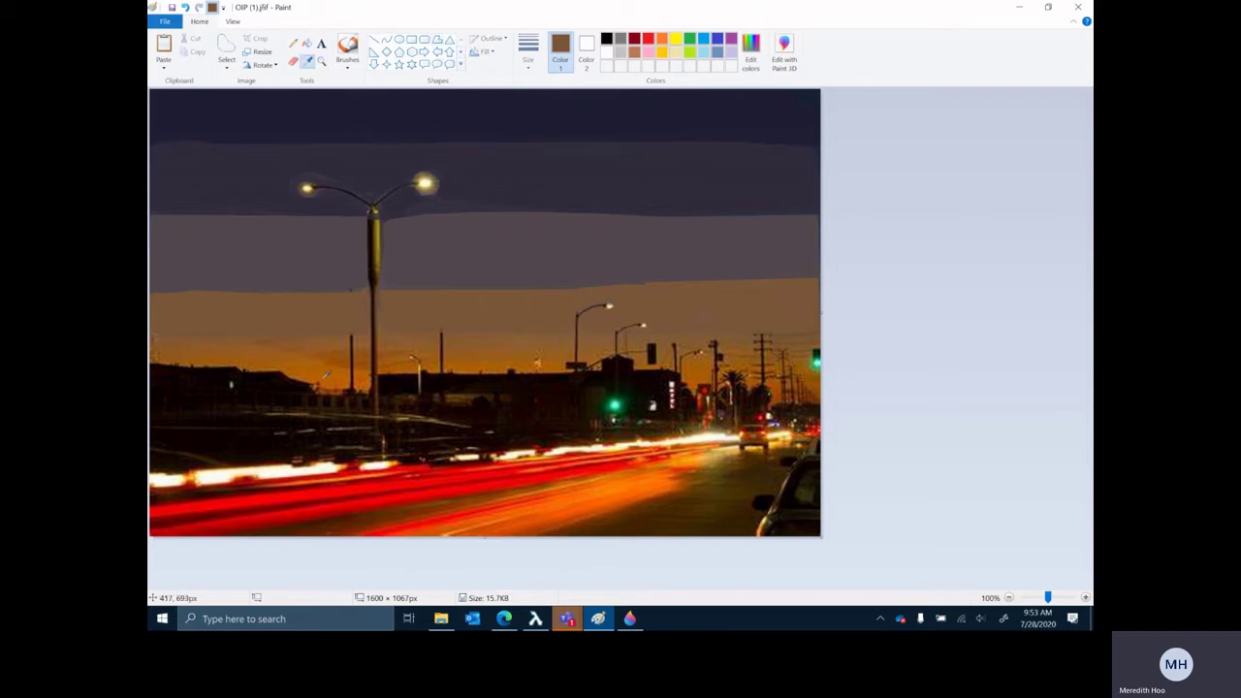
pyautogui.click(326, 386)
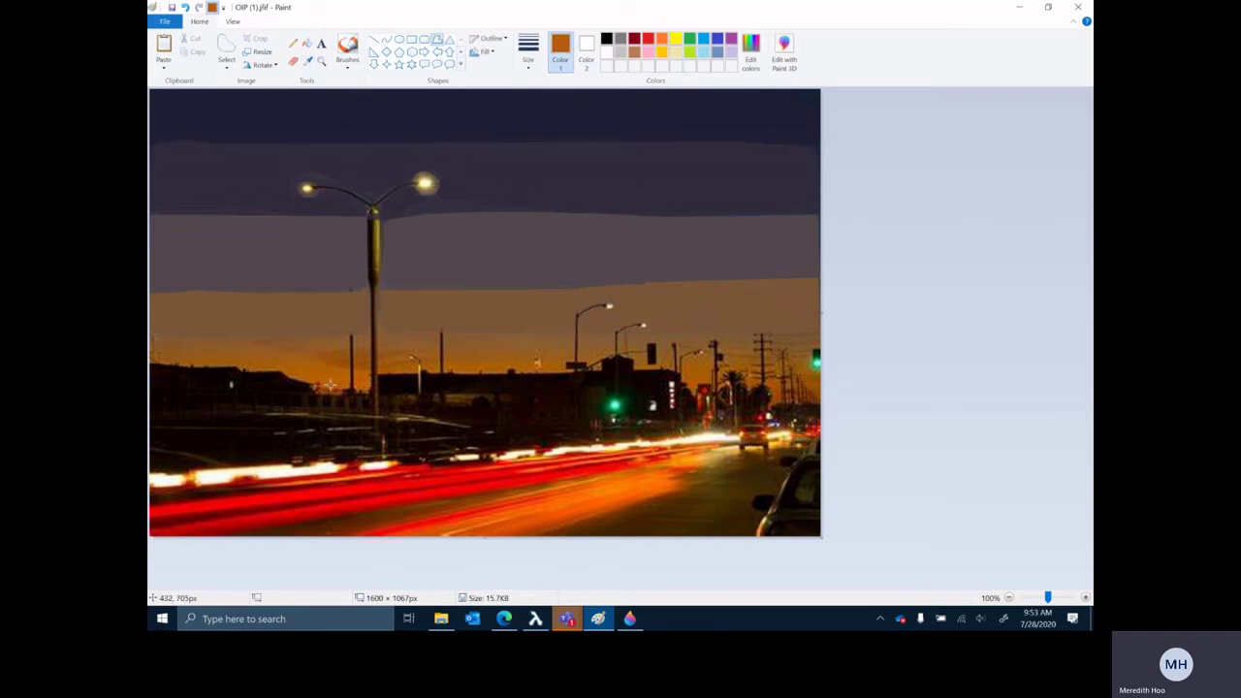
pyautogui.click(310, 61)
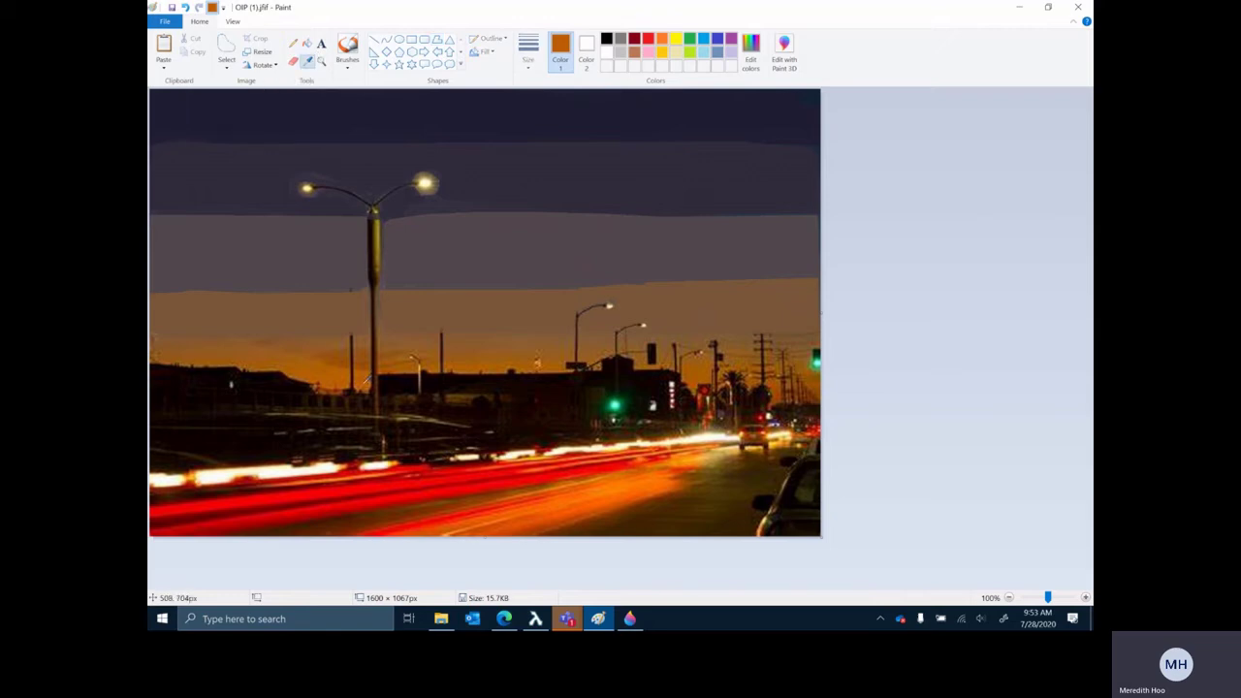
pyautogui.click(364, 384)
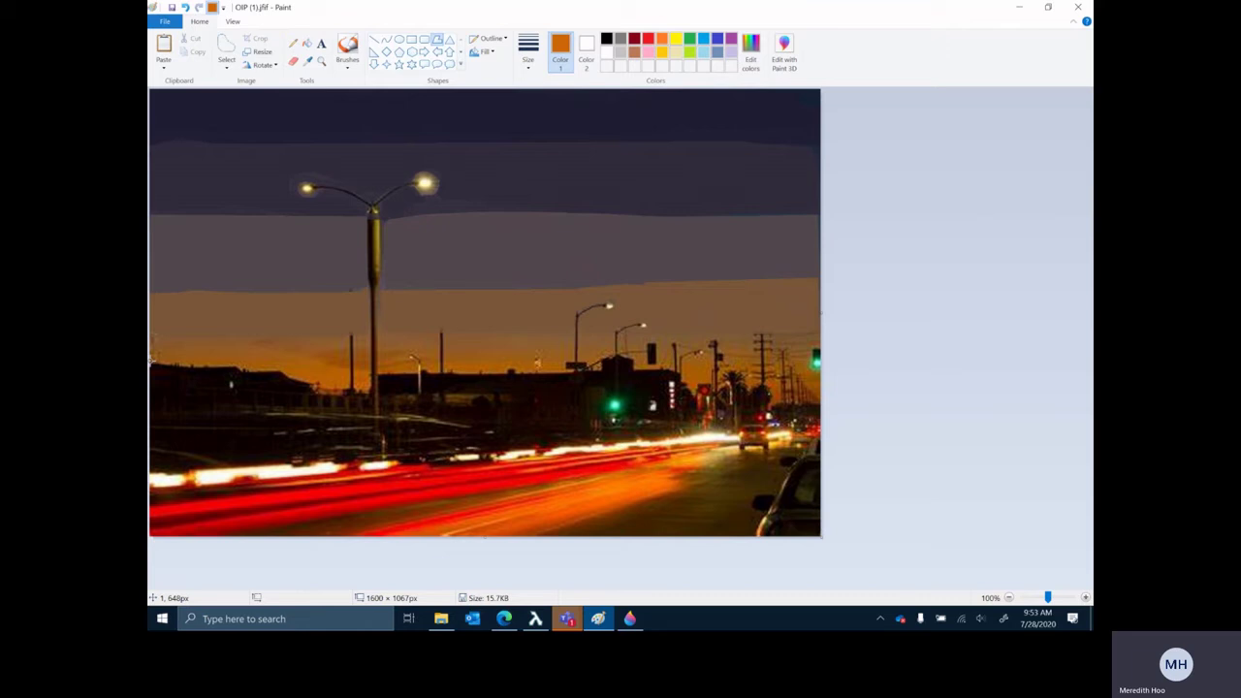
# - Draw a polygon about 529 × 147 px over the orange sky between the image's left edge and the large lamp pole, following the rooftops
pyautogui.moveTo(151, 360); pyautogui.dragTo(368, 386)
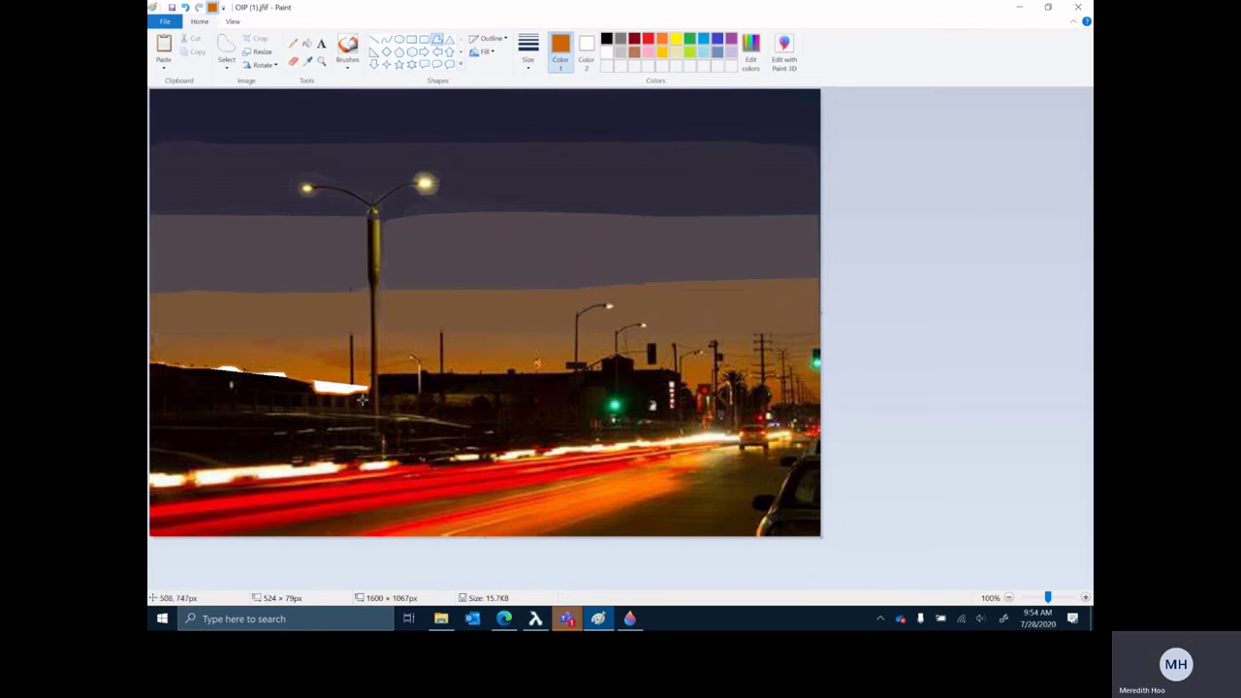
pyautogui.moveTo(370, 380)
pyautogui.mouseDown()
pyautogui.moveTo(371, 332)
pyautogui.moveTo(148, 336)
pyautogui.mouseUp()
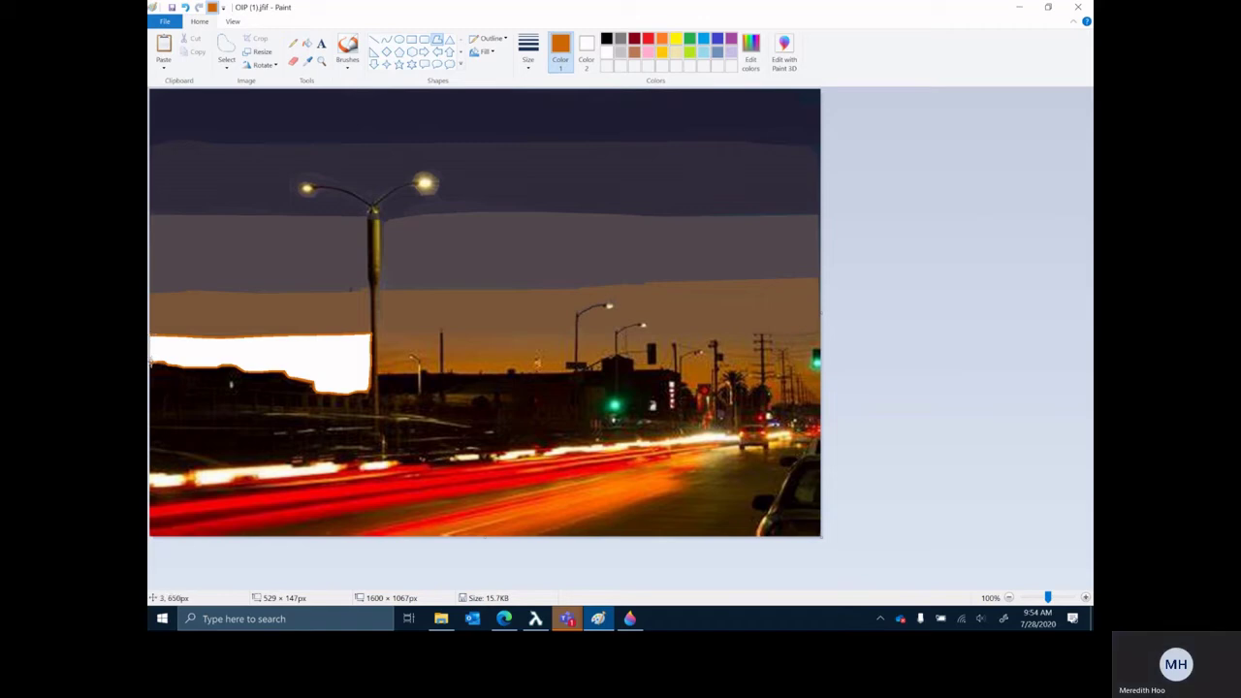
pyautogui.click(150, 363)
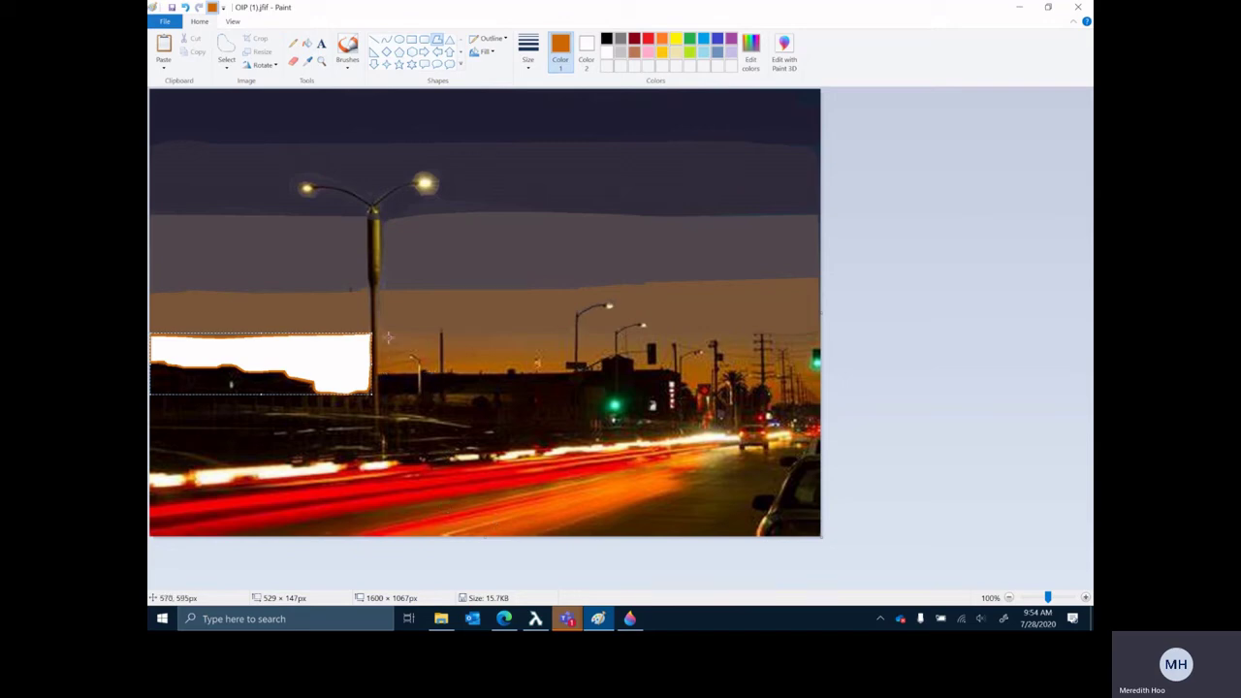
# - Draw orange-outlined polygons over the horizon sky, about 459 × 102 px up to the next street light and about 85 × 91 px between the two smaller lights
pyautogui.moveTo(386, 335)
pyautogui.mouseDown()
pyautogui.moveTo(379, 371)
pyautogui.moveTo(567, 372)
pyautogui.mouseUp()
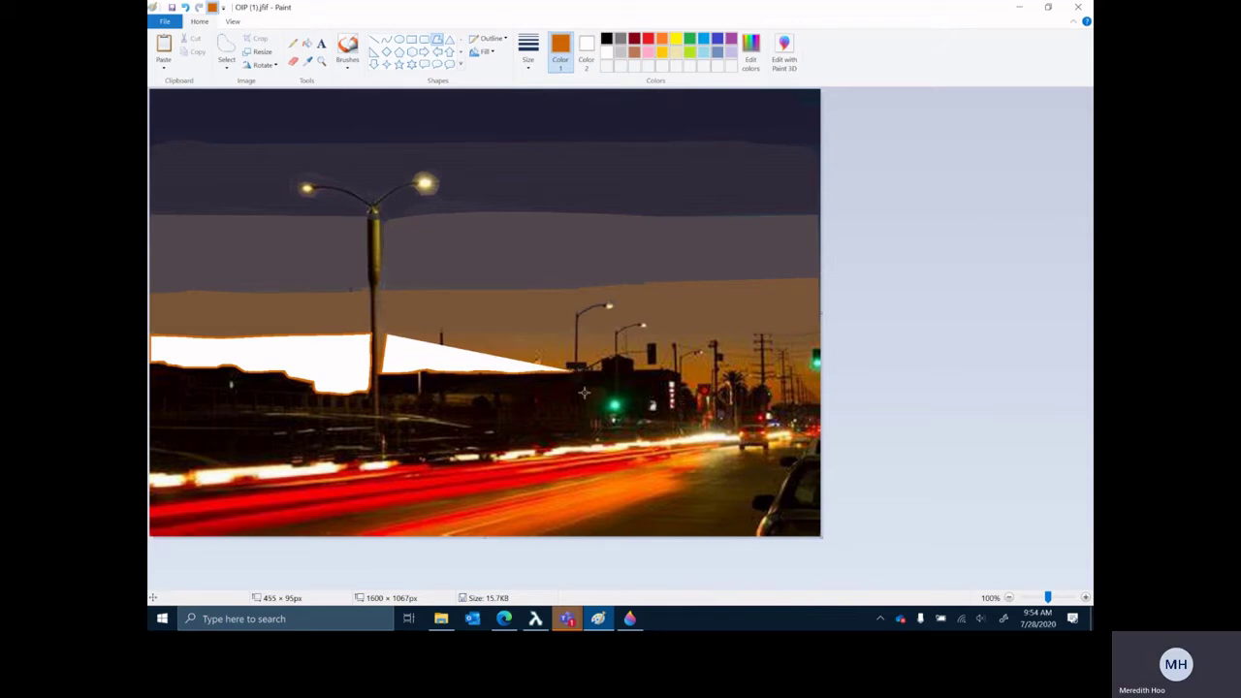
pyautogui.click(572, 332)
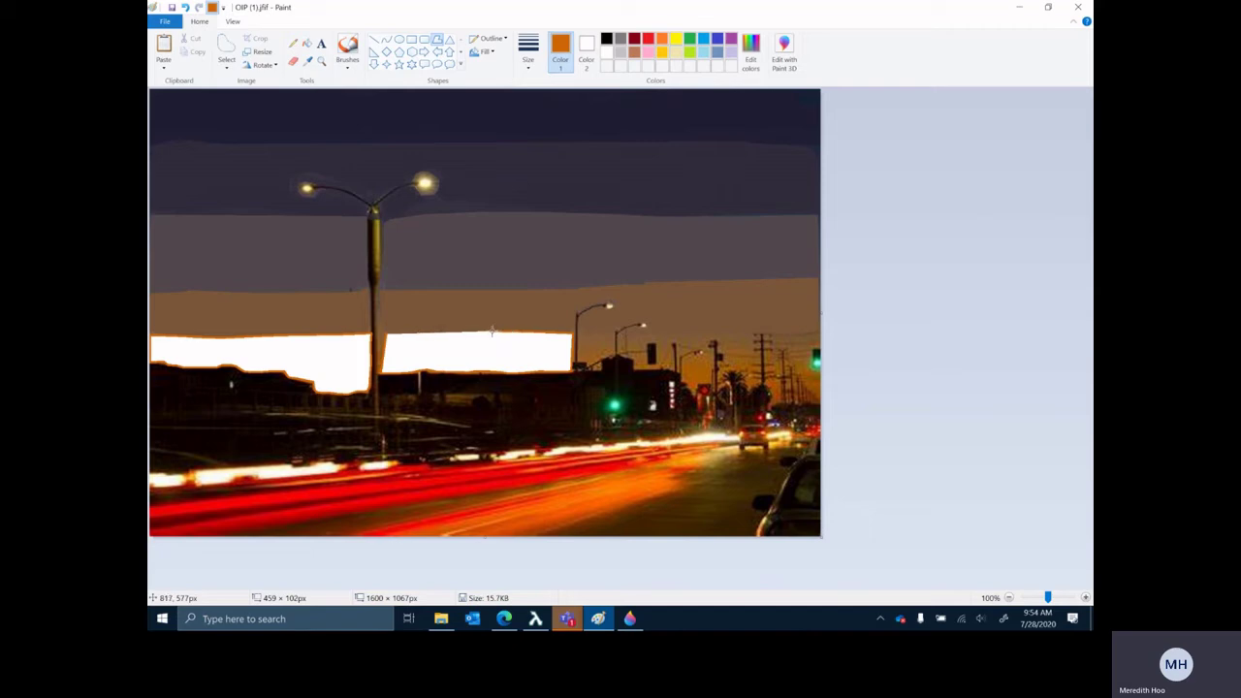
pyautogui.click(386, 332)
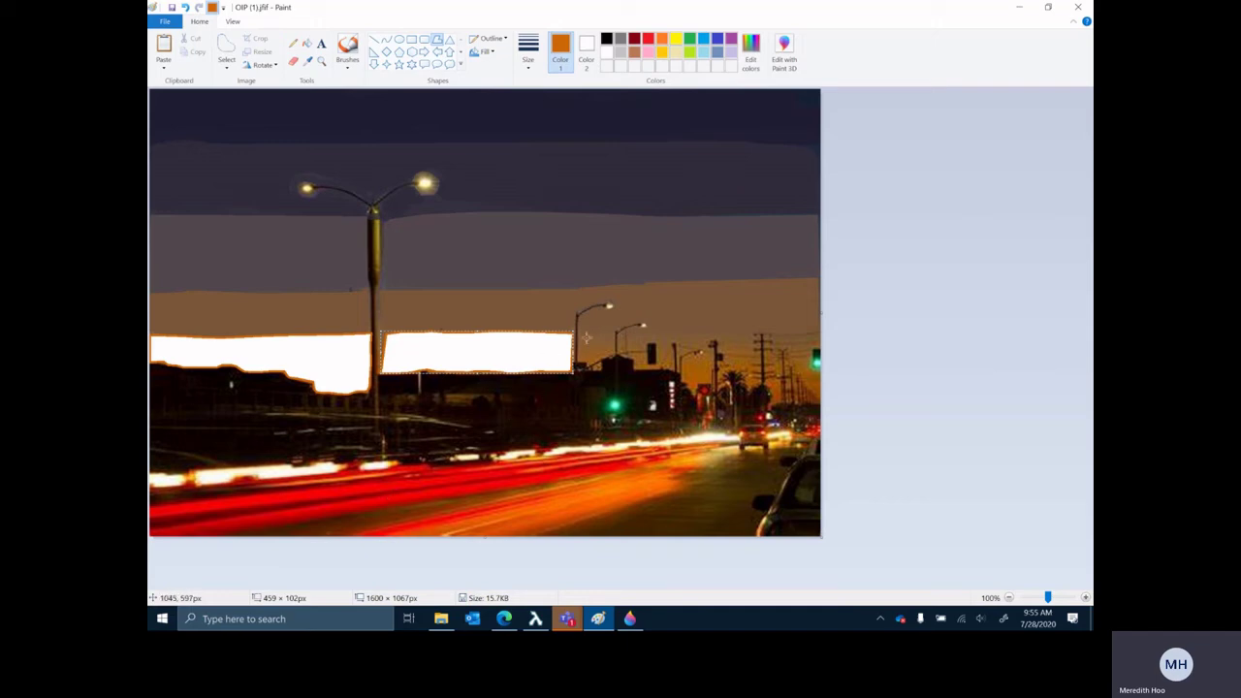
pyautogui.click(560, 305)
pyautogui.moveTo(580, 332)
pyautogui.mouseDown()
pyautogui.moveTo(579, 366)
pyautogui.moveTo(614, 357)
pyautogui.moveTo(615, 333)
pyautogui.moveTo(580, 335)
pyautogui.mouseUp()
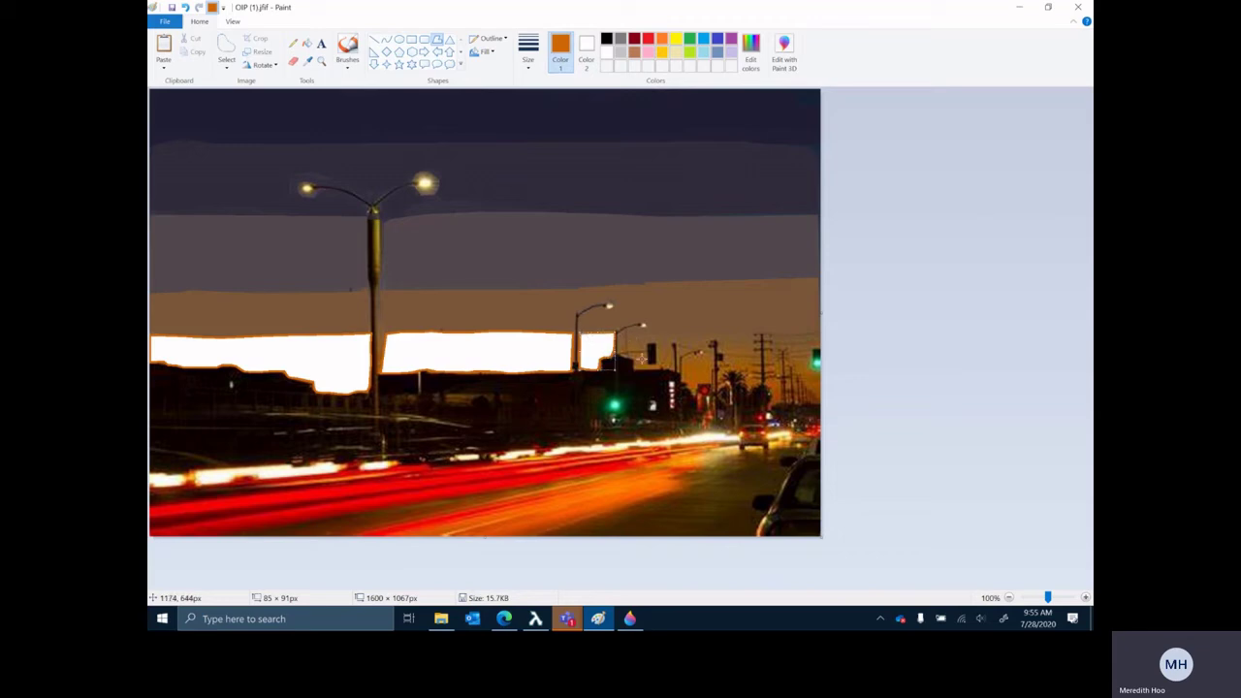
pyautogui.click(627, 360)
pyautogui.moveTo(618, 334); pyautogui.dragTo(712, 383)
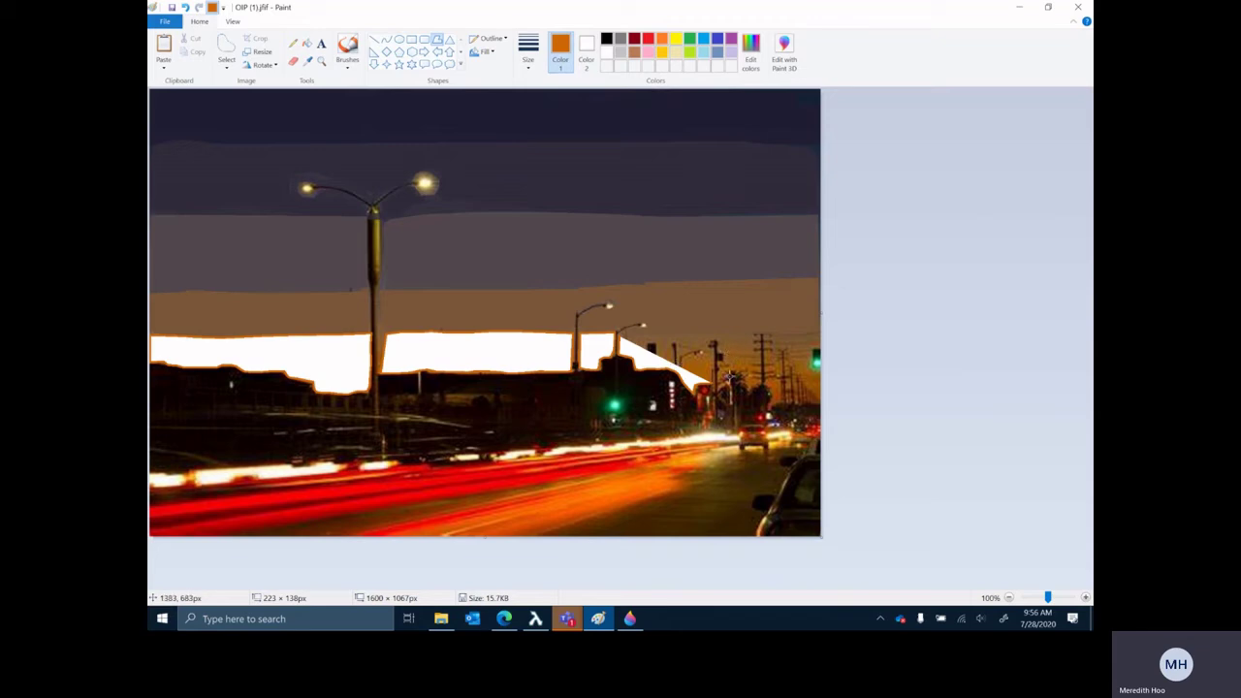
pyautogui.moveTo(722, 382)
pyautogui.mouseDown()
pyautogui.moveTo(741, 366)
pyautogui.moveTo(745, 382)
pyautogui.mouseUp()
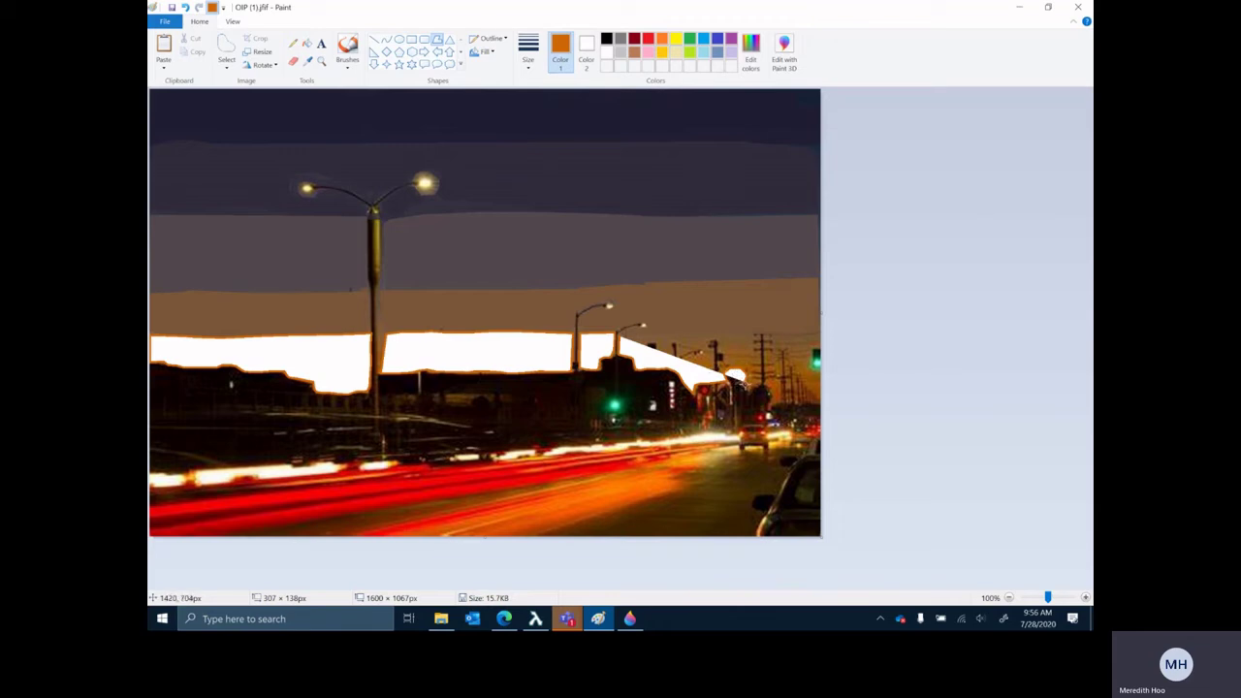
pyautogui.moveTo(744, 384)
pyautogui.mouseDown()
pyautogui.moveTo(756, 386)
pyautogui.moveTo(758, 337)
pyautogui.mouseUp()
pyautogui.moveTo(795, 383)
pyautogui.mouseDown()
pyautogui.moveTo(811, 390)
pyautogui.moveTo(761, 364)
pyautogui.moveTo(784, 404)
pyautogui.moveTo(822, 397)
pyautogui.mouseUp()
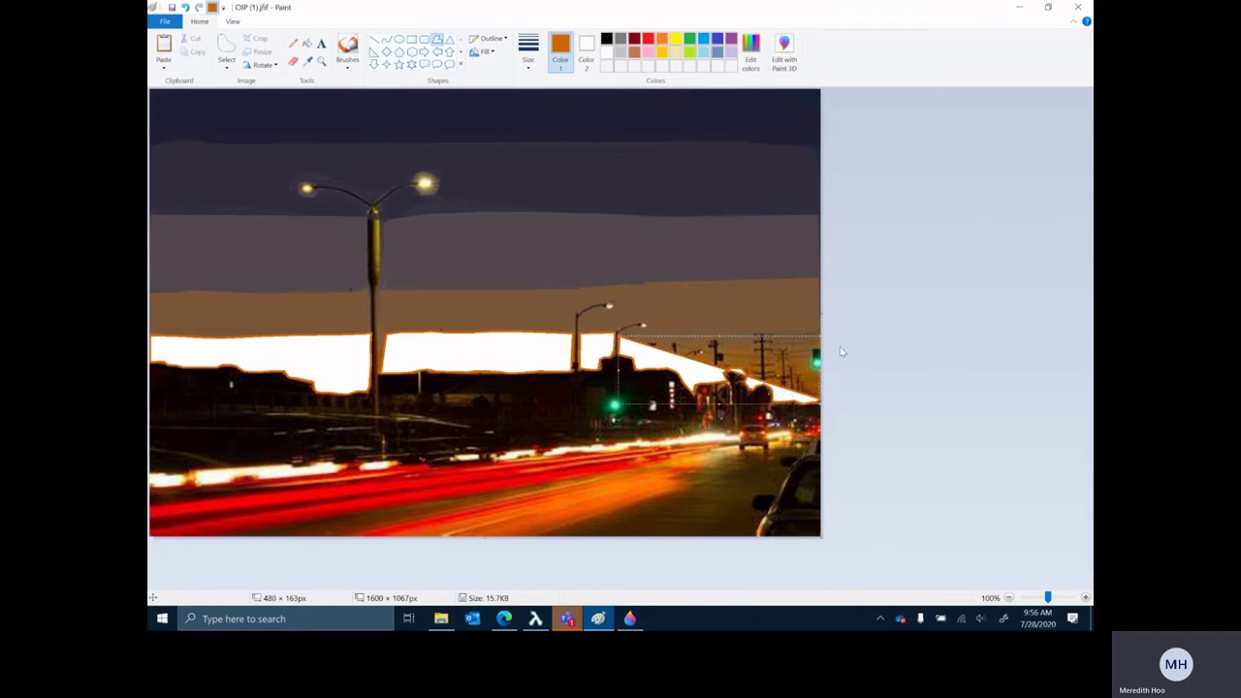
pyautogui.click(671, 425)
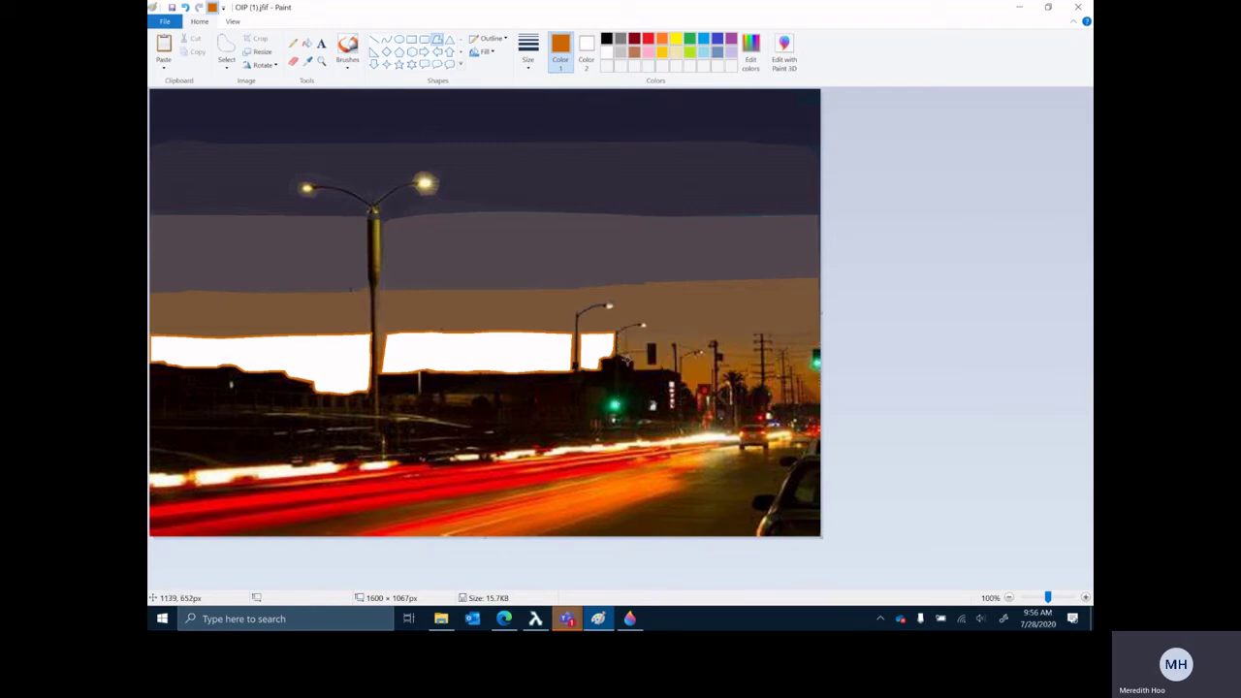
# - Draw a polygon about 480 × 174 px over the remaining orange sky to the image's right edge, skirting the rooftops, palm tree and green traffic light
pyautogui.moveTo(620, 334)
pyautogui.mouseDown()
pyautogui.moveTo(618, 355)
pyautogui.moveTo(640, 374)
pyautogui.moveTo(679, 374)
pyautogui.moveTo(702, 391)
pyautogui.moveTo(686, 400)
pyautogui.moveTo(620, 340)
pyautogui.mouseUp()
pyautogui.moveTo(698, 390); pyautogui.dragTo(698, 387)
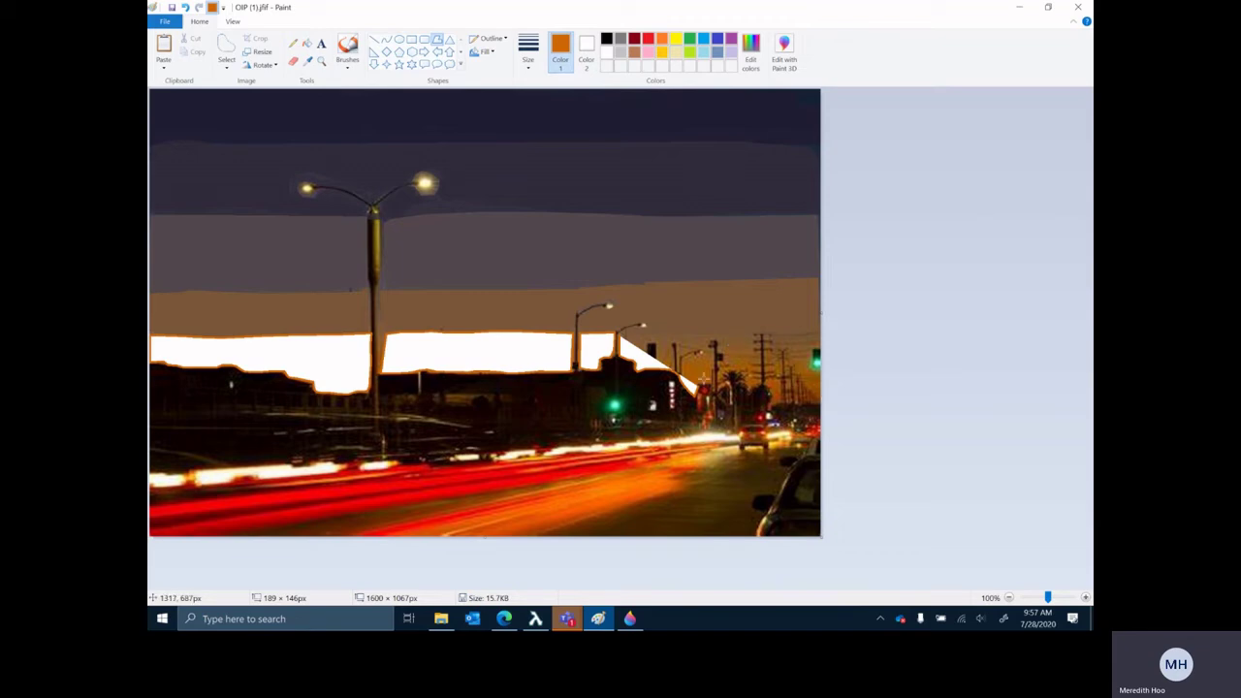
pyautogui.moveTo(702, 383); pyautogui.dragTo(746, 399)
pyautogui.moveTo(716, 384); pyautogui.dragTo(746, 374)
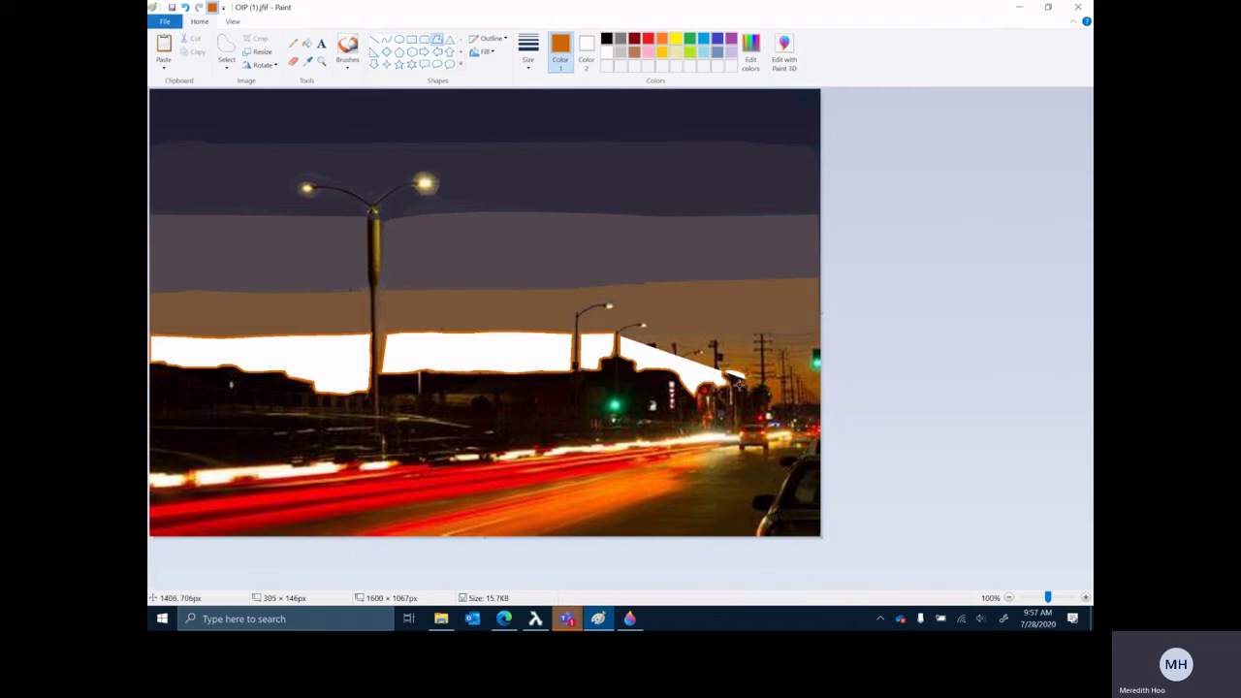
pyautogui.moveTo(743, 378)
pyautogui.mouseDown()
pyautogui.moveTo(791, 415)
pyautogui.moveTo(826, 403)
pyautogui.moveTo(814, 374)
pyautogui.mouseUp()
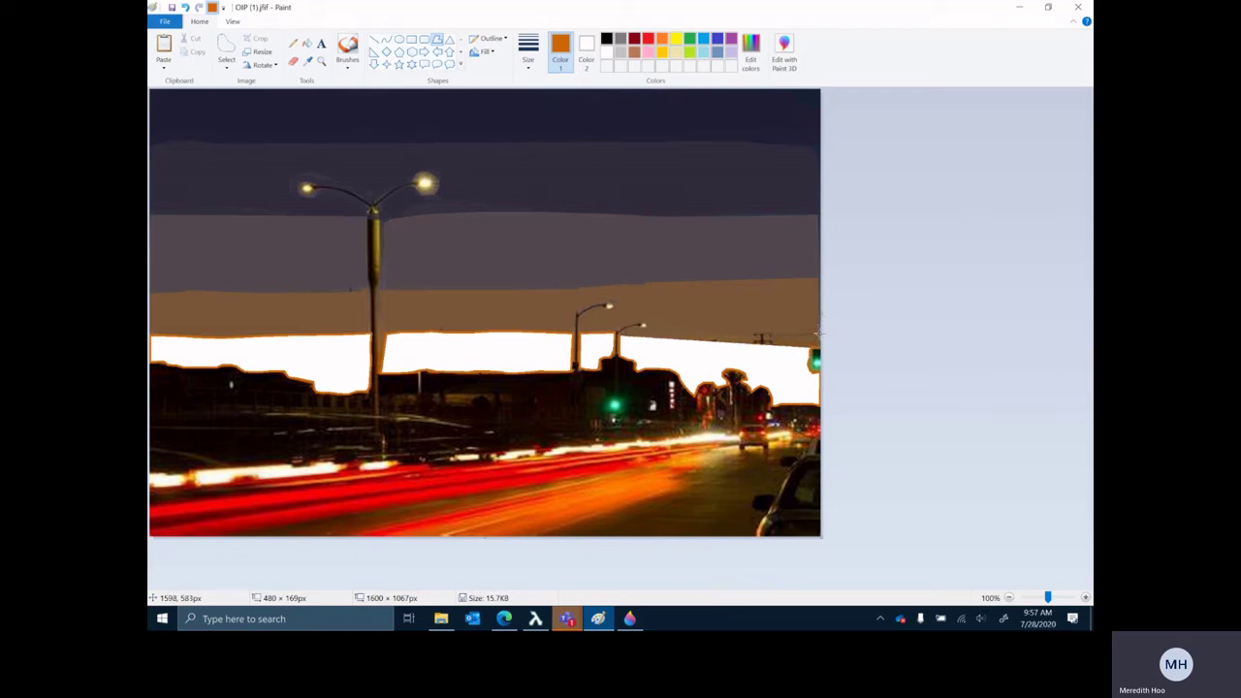
pyautogui.moveTo(819, 333); pyautogui.dragTo(816, 334)
pyautogui.moveTo(741, 332); pyautogui.dragTo(619, 335)
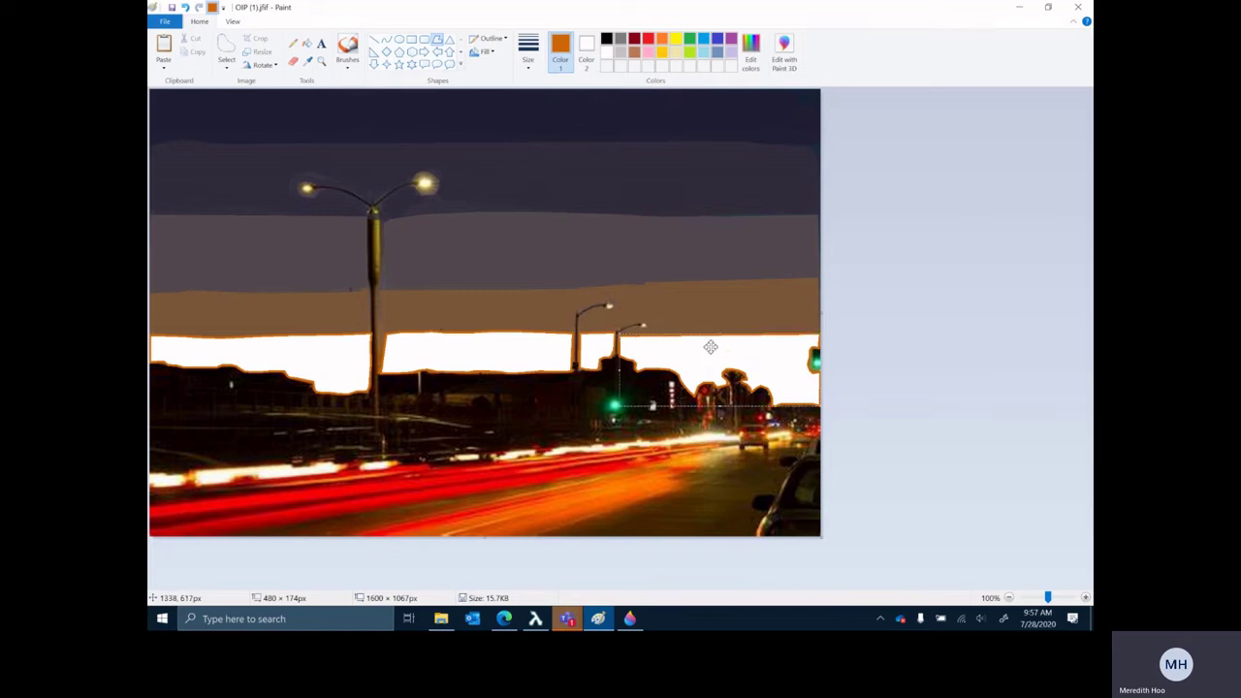
pyautogui.click(849, 305)
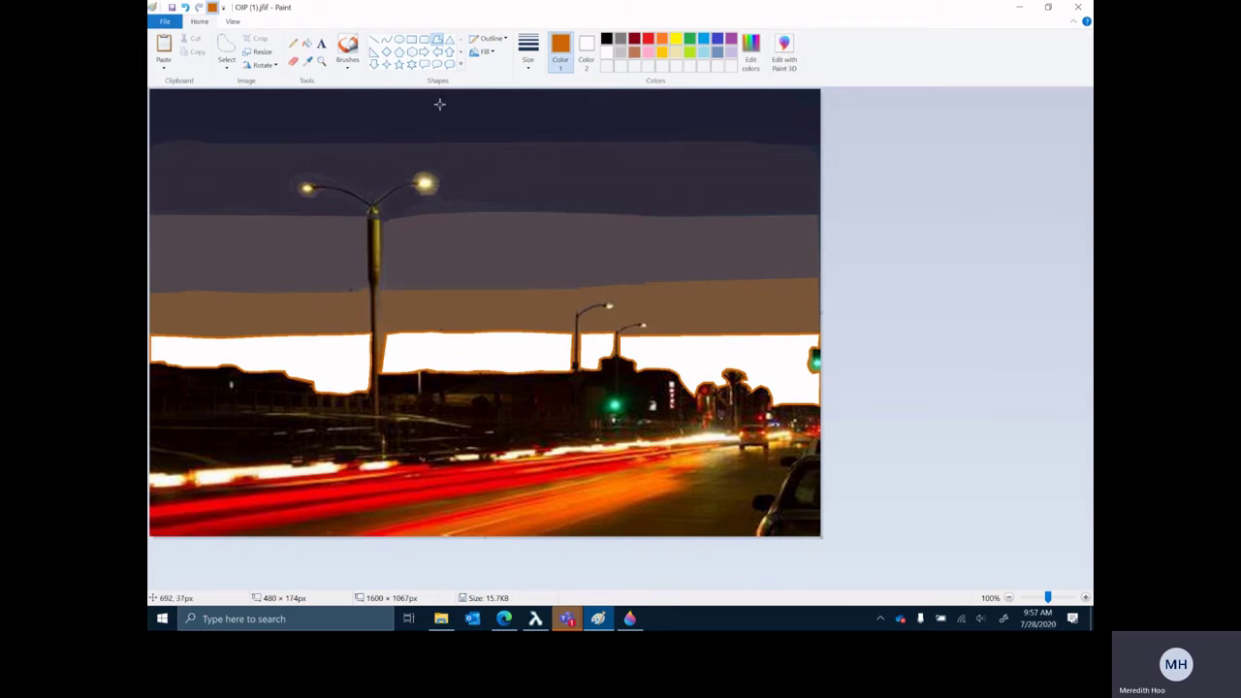
# - Flood-fill the four white polygons along the horizon with the sampled orange
pyautogui.click(307, 44)
pyautogui.click(349, 359)
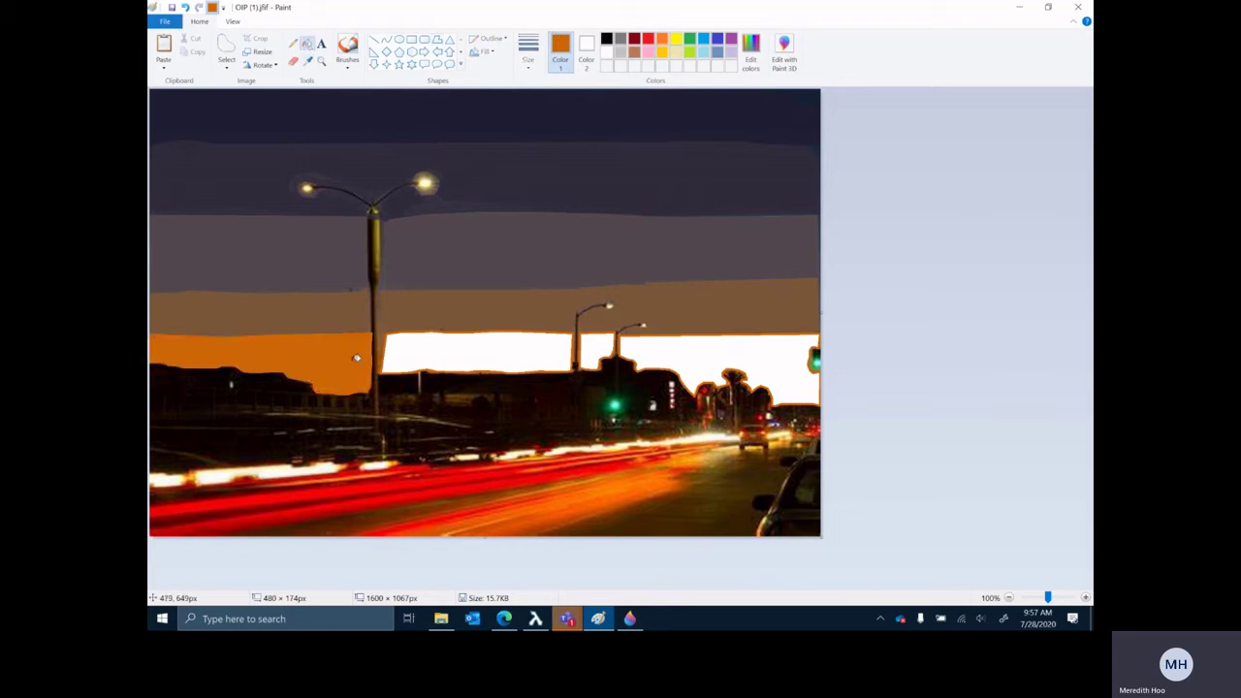
pyautogui.click(443, 351)
pyautogui.click(601, 351)
pyautogui.click(731, 355)
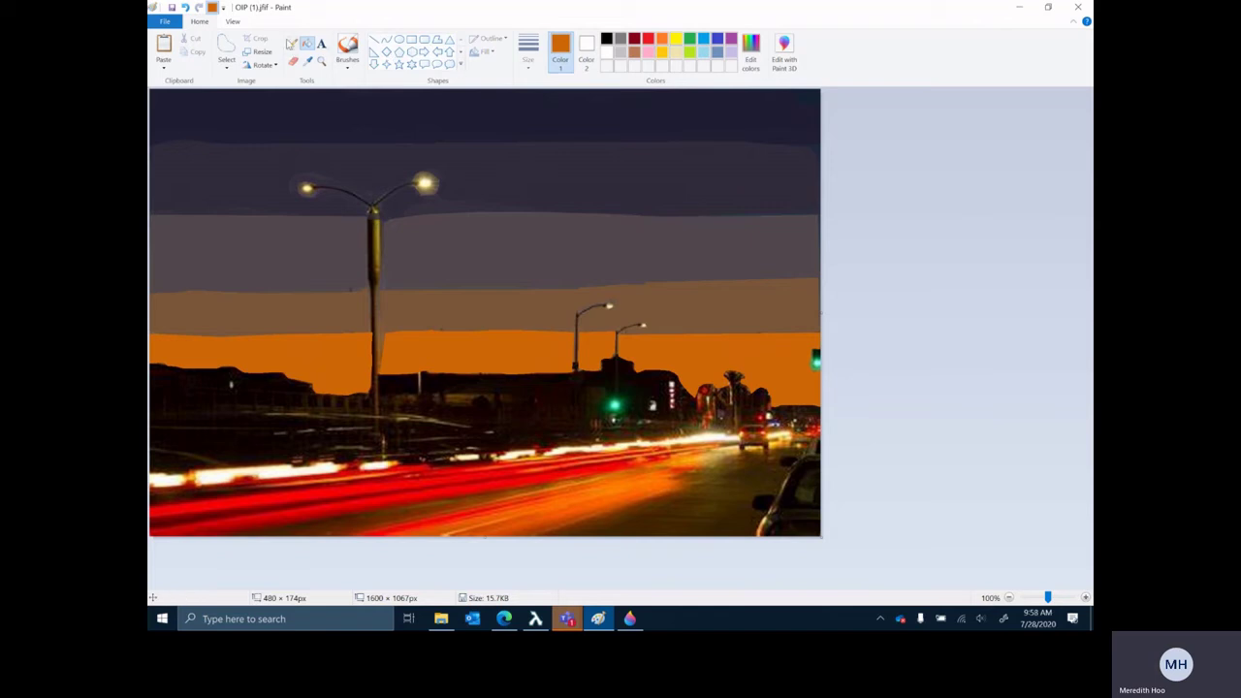
# - Draw two small black birds with the Pencil in the orange sky right of the smaller street lights
pyautogui.click(293, 43)
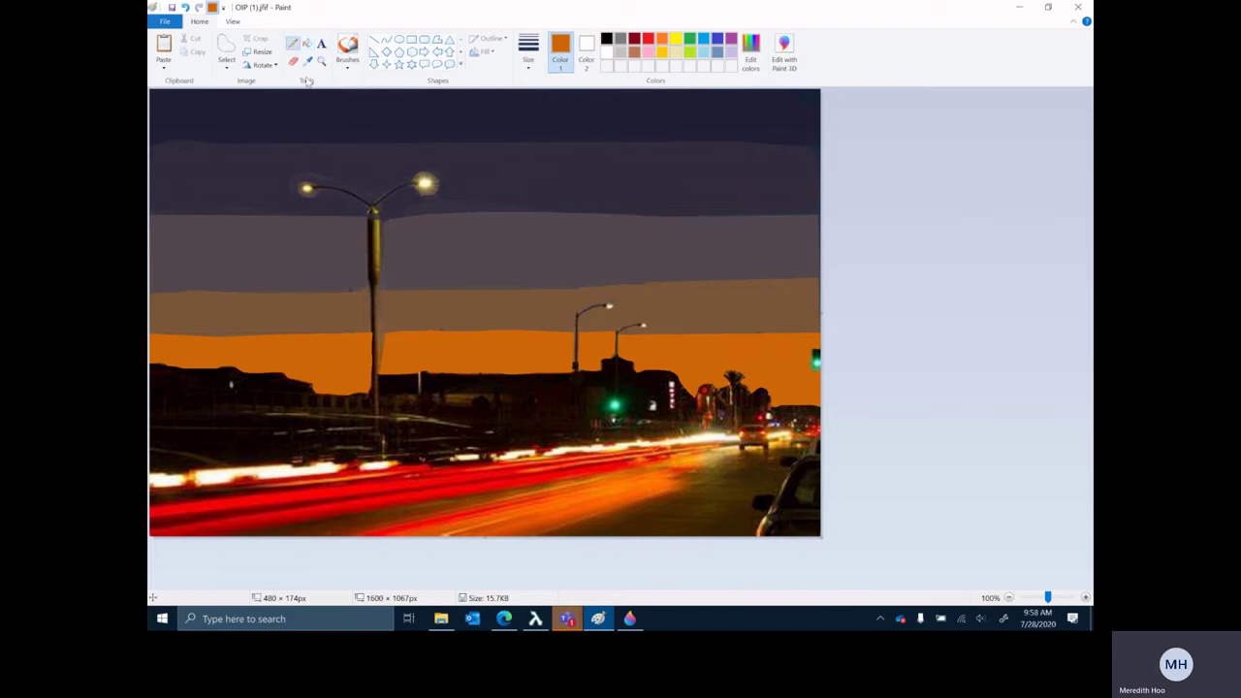
pyautogui.click(606, 39)
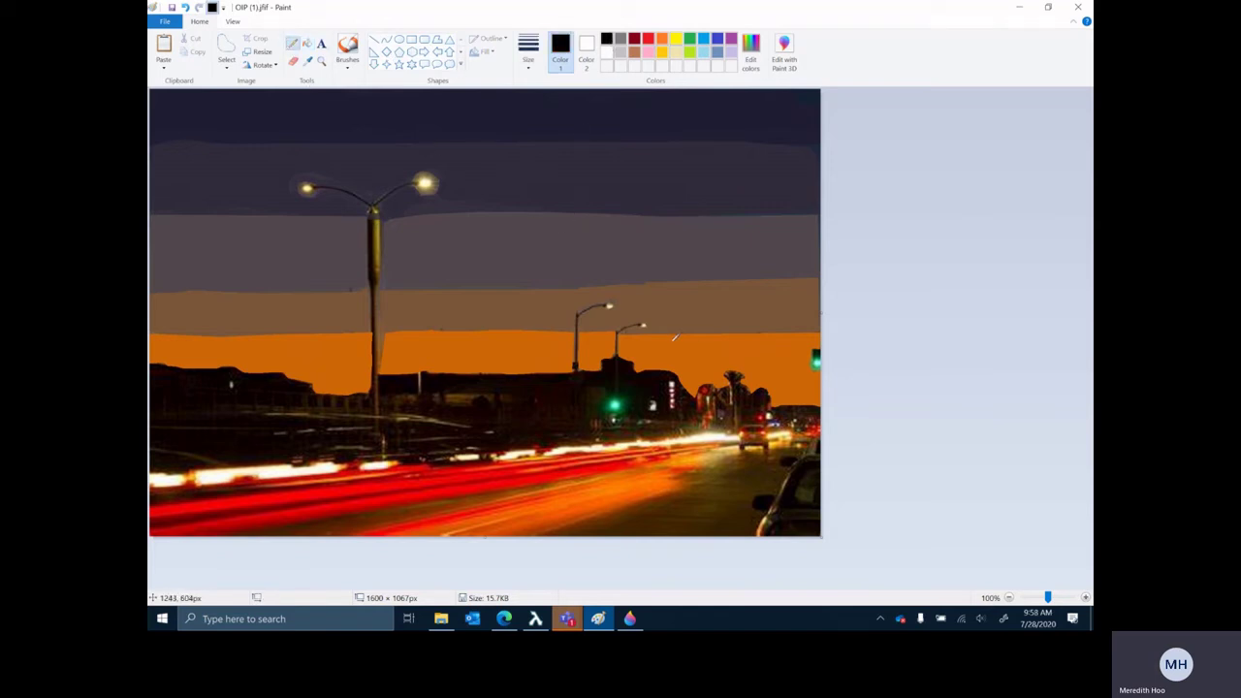
pyautogui.moveTo(687, 345); pyautogui.dragTo(699, 340)
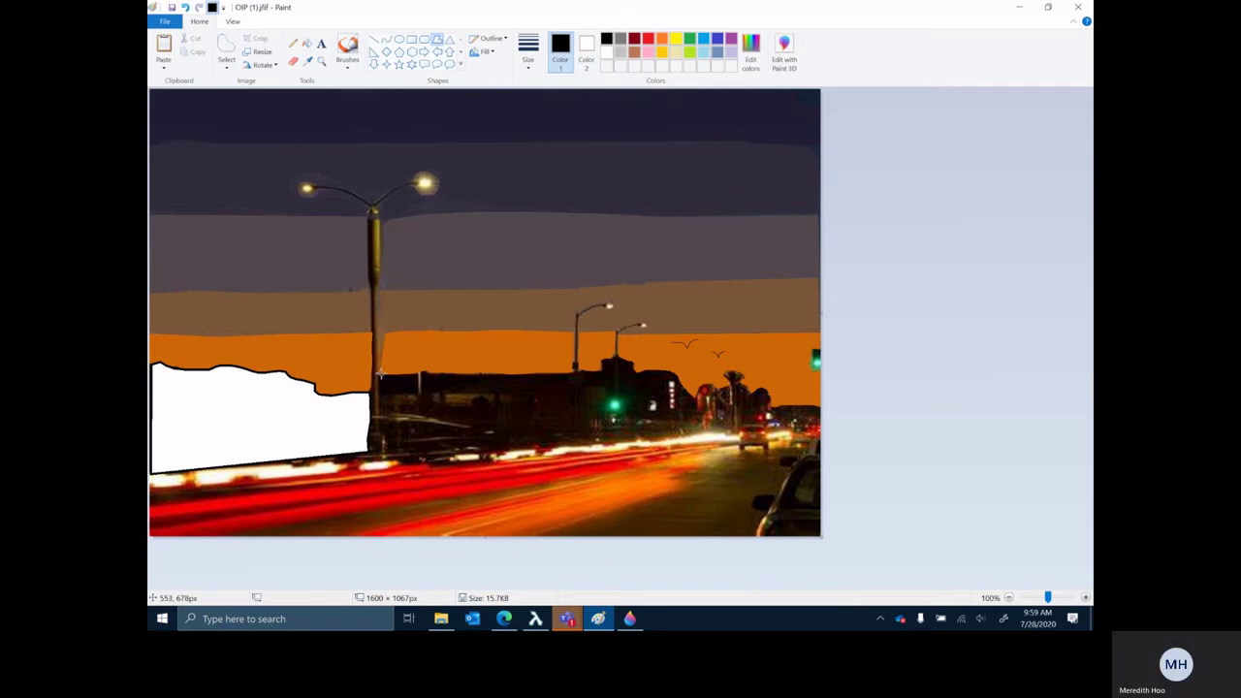
pyautogui.moveTo(384, 448)
pyautogui.mouseDown()
pyautogui.moveTo(378, 375)
pyautogui.moveTo(450, 374)
pyautogui.mouseUp()
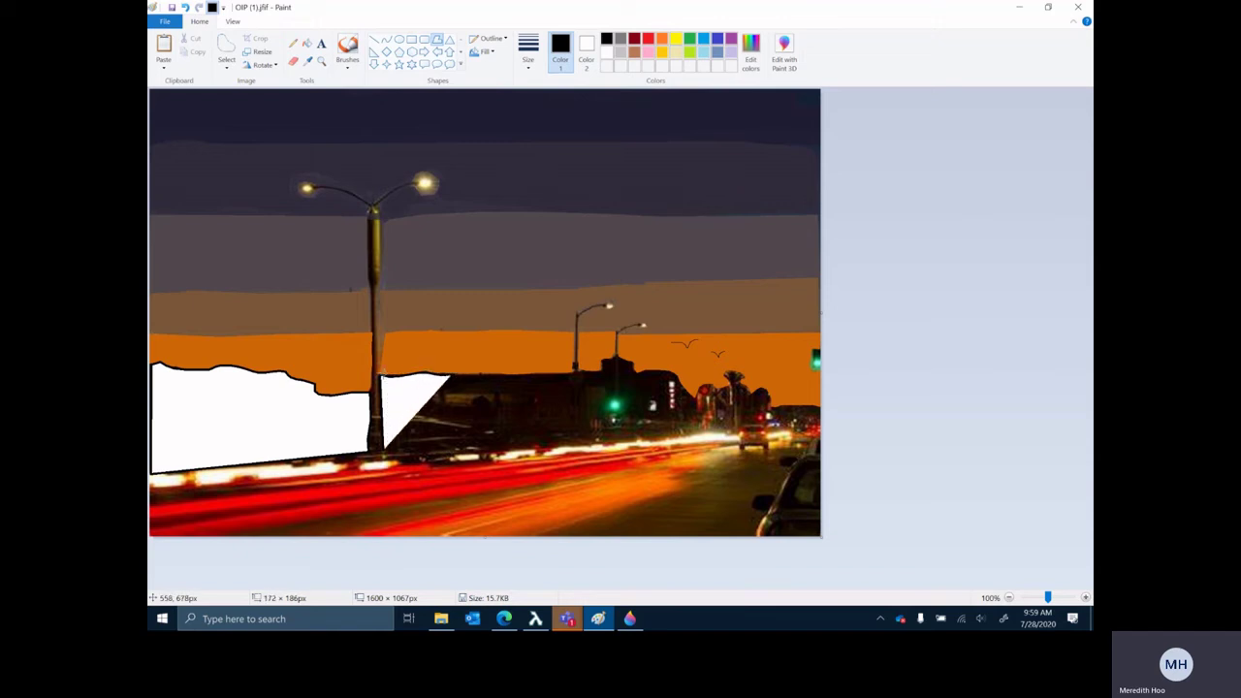
pyautogui.press('Escape')
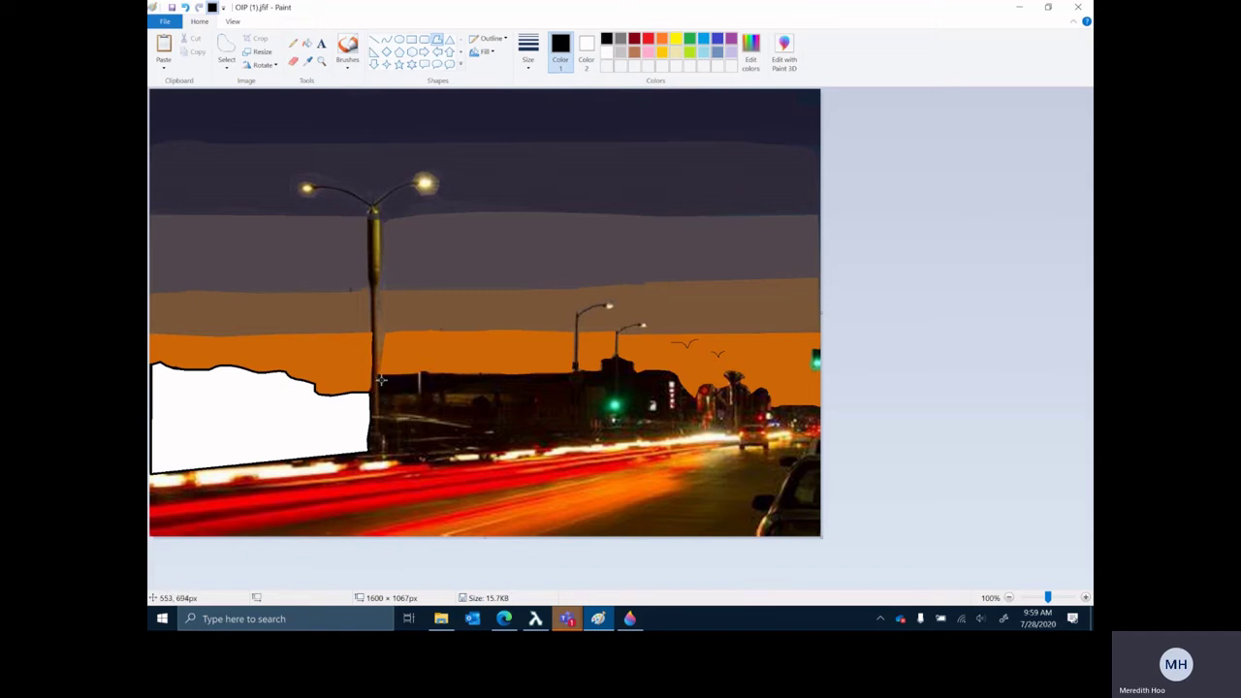
pyautogui.moveTo(379, 375)
pyautogui.mouseDown()
pyautogui.moveTo(384, 446)
pyautogui.moveTo(405, 451)
pyautogui.moveTo(801, 432)
pyautogui.moveTo(819, 413)
pyautogui.moveTo(767, 401)
pyautogui.moveTo(741, 372)
pyautogui.moveTo(691, 385)
pyautogui.moveTo(607, 355)
pyautogui.moveTo(591, 370)
pyautogui.moveTo(524, 378)
pyautogui.moveTo(415, 369)
pyautogui.mouseUp()
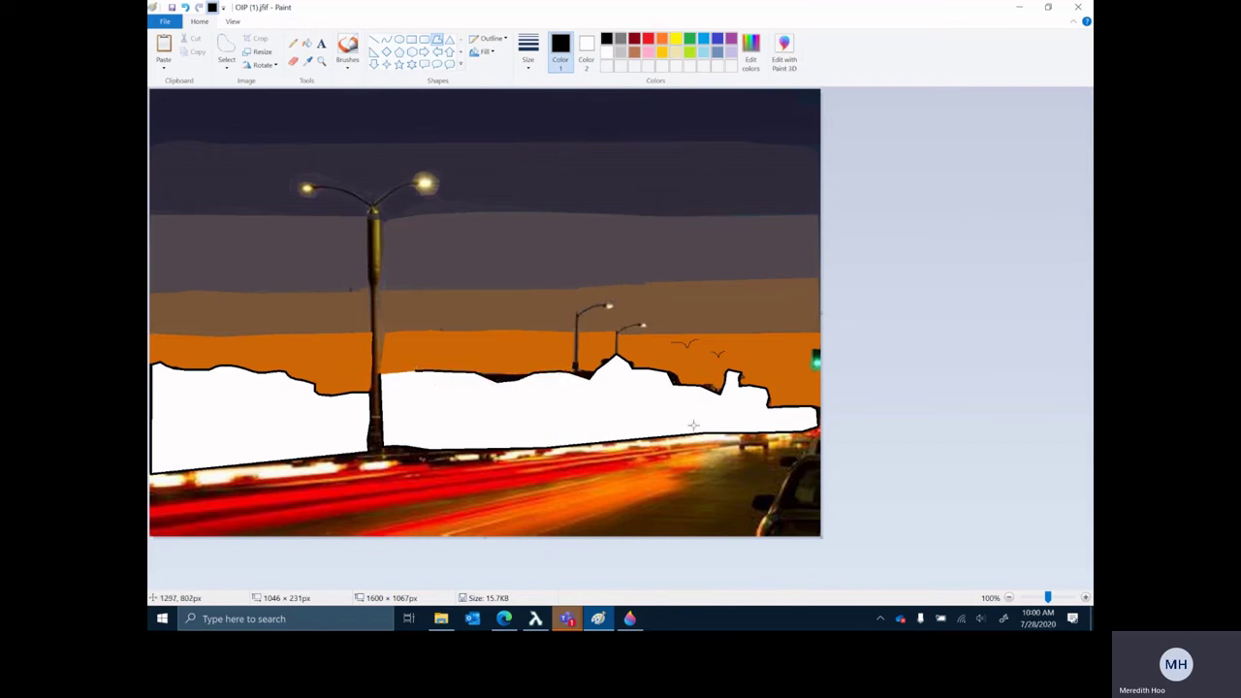
pyautogui.hotkey('ctrl', 'z')
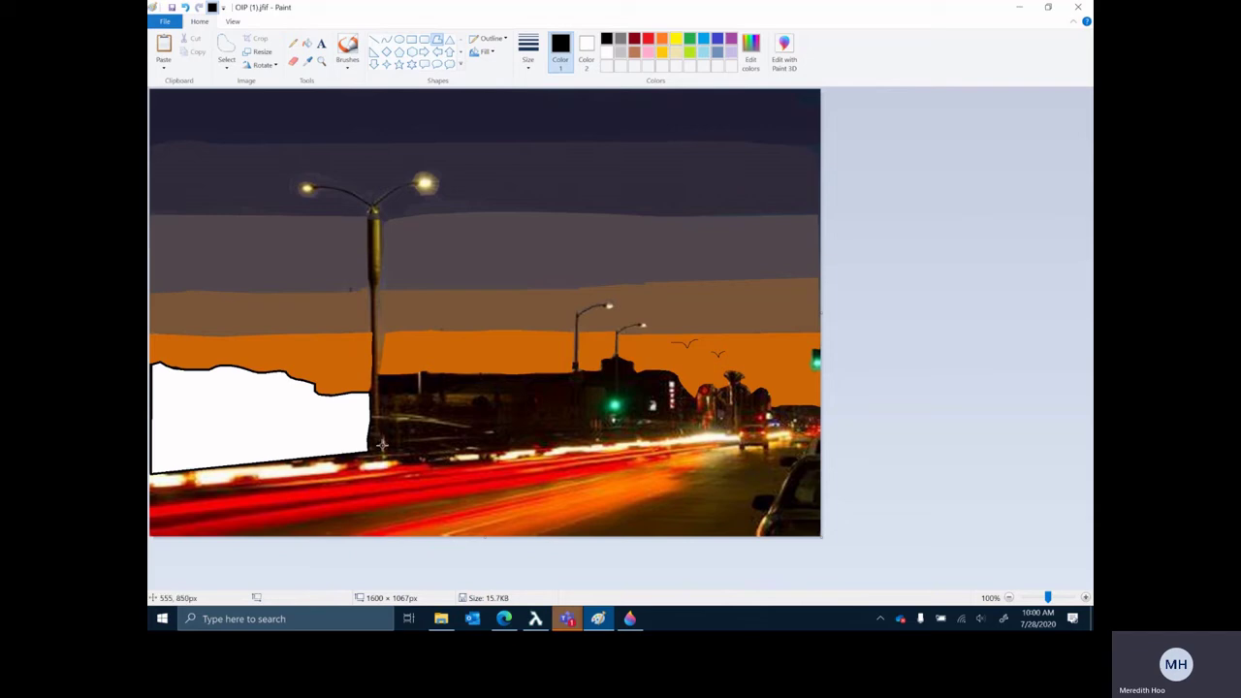
pyautogui.moveTo(382, 445)
pyautogui.mouseDown()
pyautogui.moveTo(382, 374)
pyautogui.moveTo(576, 372)
pyautogui.moveTo(626, 358)
pyautogui.moveTo(675, 372)
pyautogui.moveTo(694, 398)
pyautogui.moveTo(605, 401)
pyautogui.moveTo(693, 403)
pyautogui.moveTo(727, 374)
pyautogui.moveTo(742, 387)
pyautogui.mouseUp()
pyautogui.press('Delete')
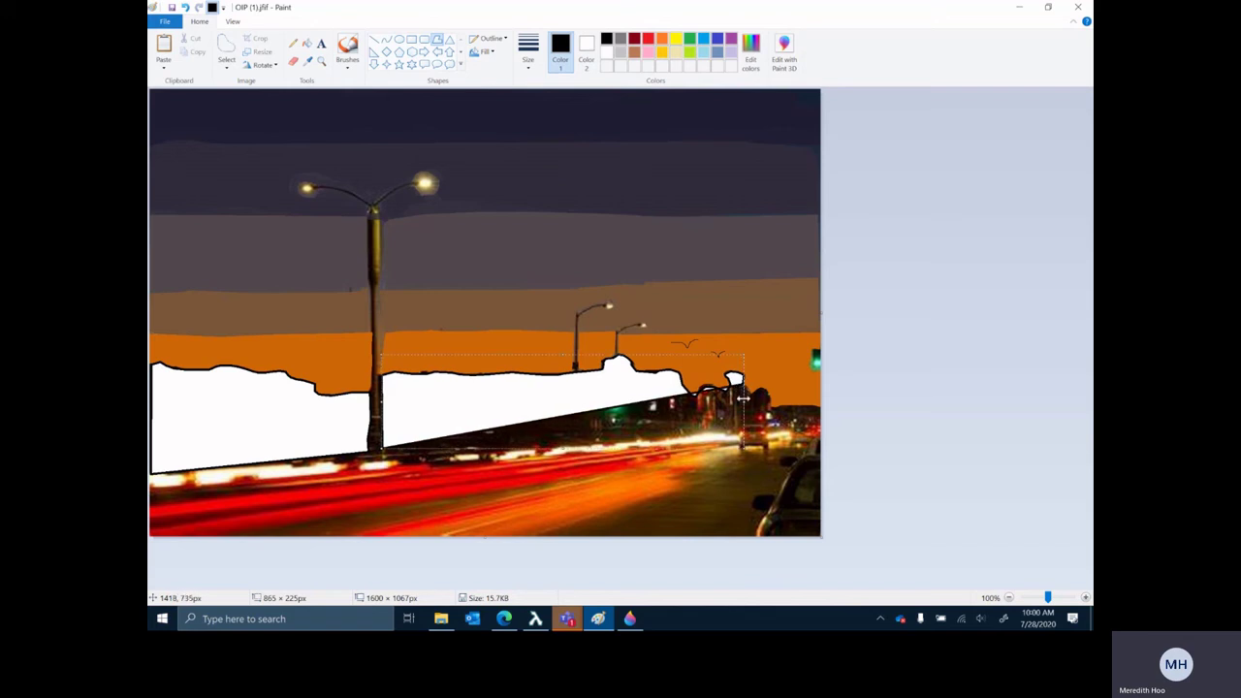
pyautogui.hotkey('ctrl', 'z')
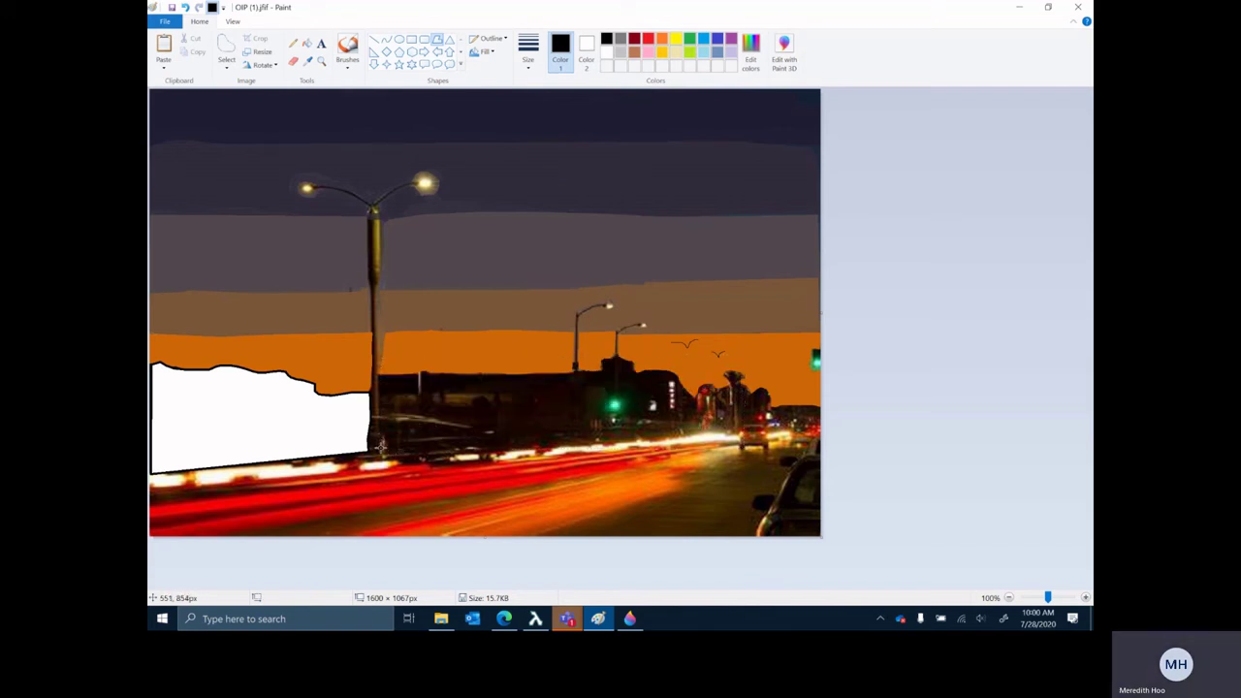
pyautogui.moveTo(380, 447)
pyautogui.mouseDown()
pyautogui.moveTo(376, 372)
pyautogui.moveTo(383, 453)
pyautogui.moveTo(624, 456)
pyautogui.moveTo(764, 427)
pyautogui.moveTo(747, 398)
pyautogui.moveTo(691, 374)
pyautogui.moveTo(620, 365)
pyautogui.moveTo(514, 386)
pyautogui.moveTo(388, 368)
pyautogui.mouseUp()
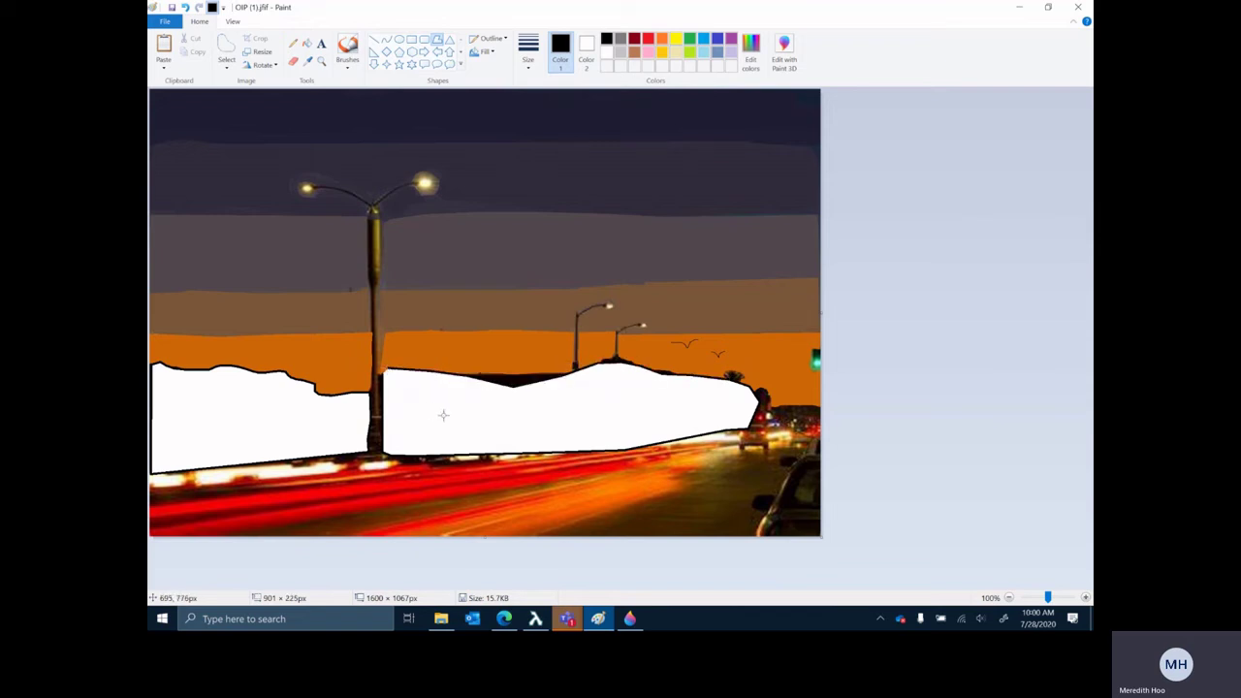
pyautogui.hotkey('ctrl', 'z')
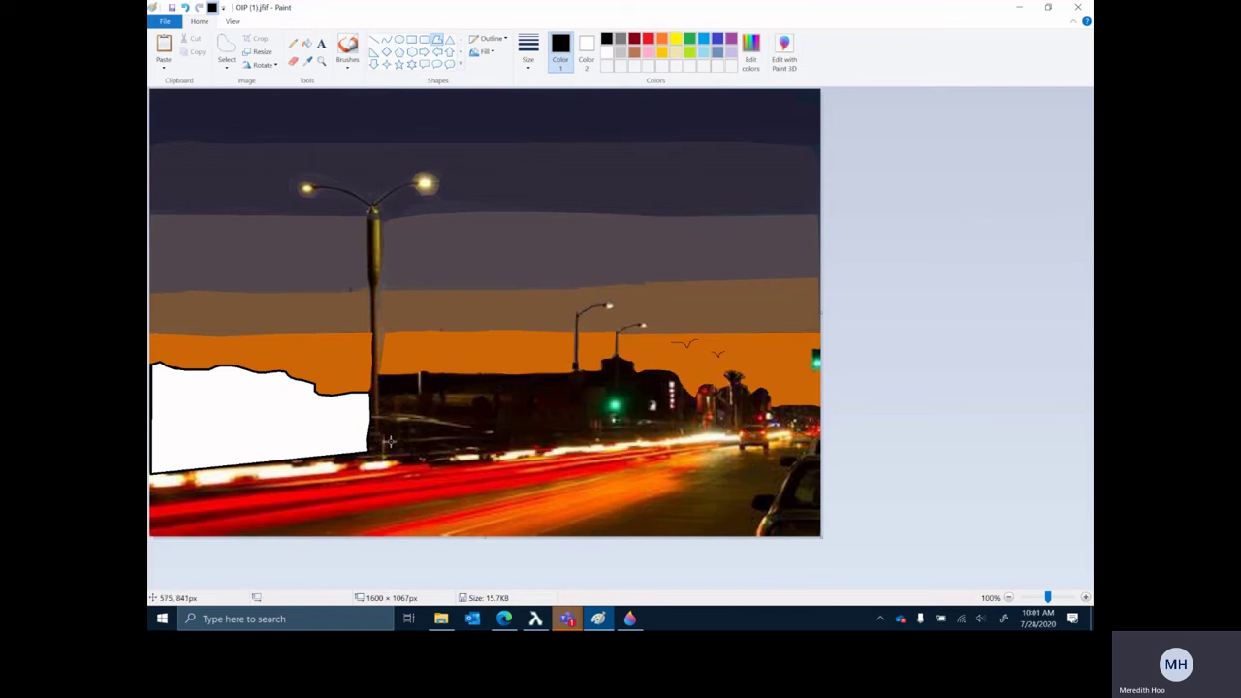
# - Draw a black-outlined polygon over the dark buildings right of the large lamp pole, following the roofline to the red neon sign
pyautogui.moveTo(384, 441)
pyautogui.mouseDown()
pyautogui.moveTo(379, 373)
pyautogui.moveTo(561, 371)
pyautogui.moveTo(617, 357)
pyautogui.moveTo(682, 392)
pyautogui.moveTo(612, 397)
pyautogui.mouseUp()
pyautogui.moveTo(617, 393); pyautogui.dragTo(384, 452)
pyautogui.click(722, 446)
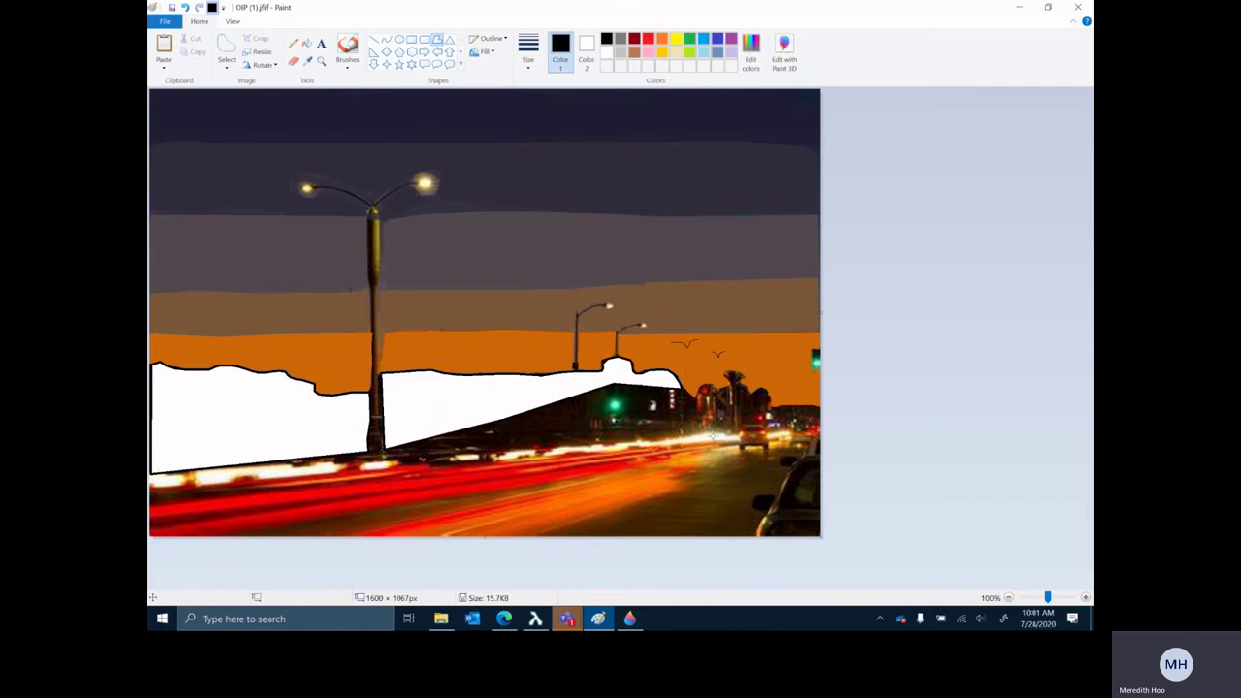
# - Draw black-outlined polygons over the distant buildings and palm tree, plus one about 532 × 168 px between the large lamp pole and the green traffic light
pyautogui.moveTo(679, 385); pyautogui.dragTo(695, 403)
pyautogui.moveTo(679, 387)
pyautogui.mouseDown()
pyautogui.moveTo(701, 397)
pyautogui.moveTo(734, 369)
pyautogui.moveTo(776, 409)
pyautogui.moveTo(820, 414)
pyautogui.moveTo(805, 428)
pyautogui.moveTo(633, 426)
pyautogui.moveTo(648, 388)
pyautogui.moveTo(664, 381)
pyautogui.moveTo(681, 397)
pyautogui.mouseUp()
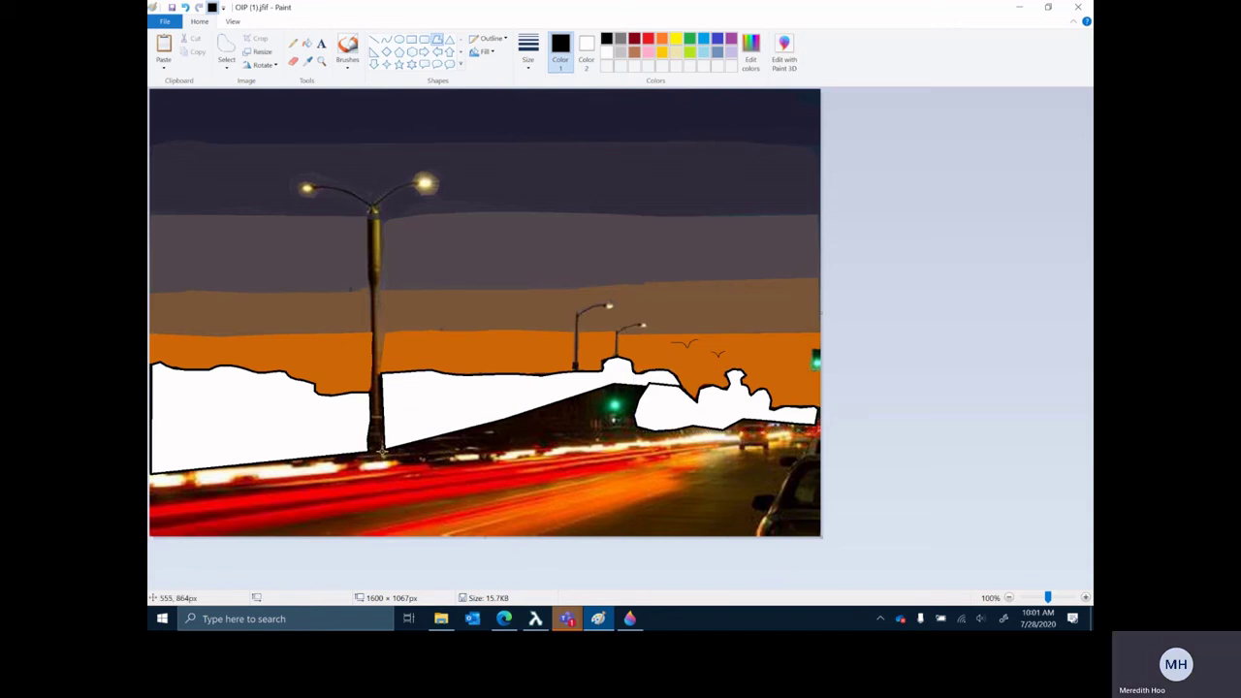
pyautogui.moveTo(383, 452)
pyautogui.mouseDown()
pyautogui.moveTo(608, 430)
pyautogui.moveTo(603, 379)
pyautogui.mouseUp()
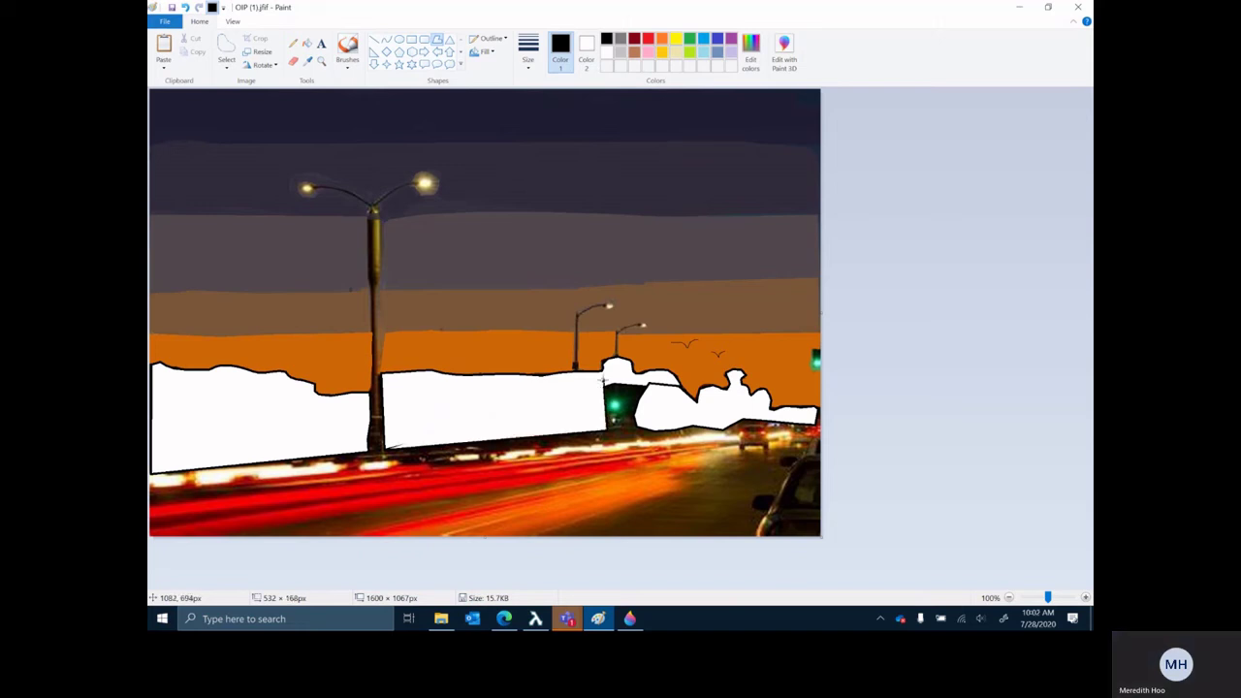
pyautogui.click(386, 447)
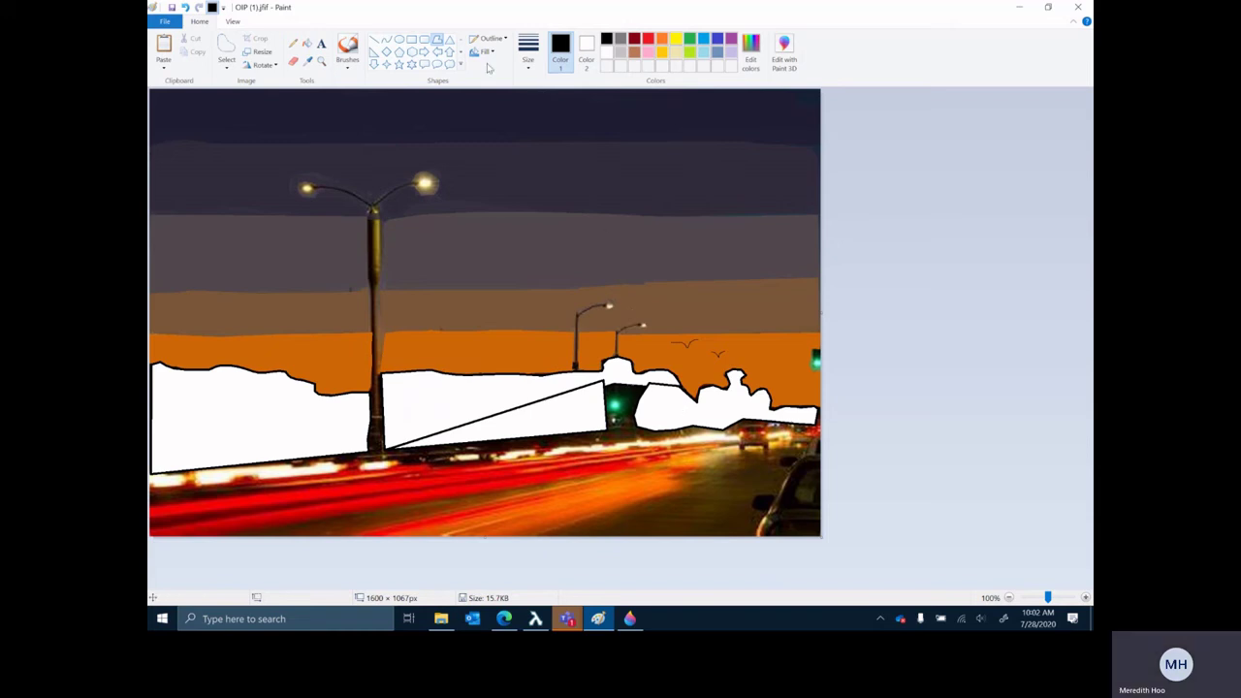
# - Cover the dark area around the green traffic light with black-outlined polygons above and below it, leaving the light itself exposed
pyautogui.moveTo(606, 401)
pyautogui.mouseDown()
pyautogui.moveTo(617, 391)
pyautogui.moveTo(625, 406)
pyautogui.moveTo(611, 413)
pyautogui.moveTo(604, 402)
pyautogui.mouseUp()
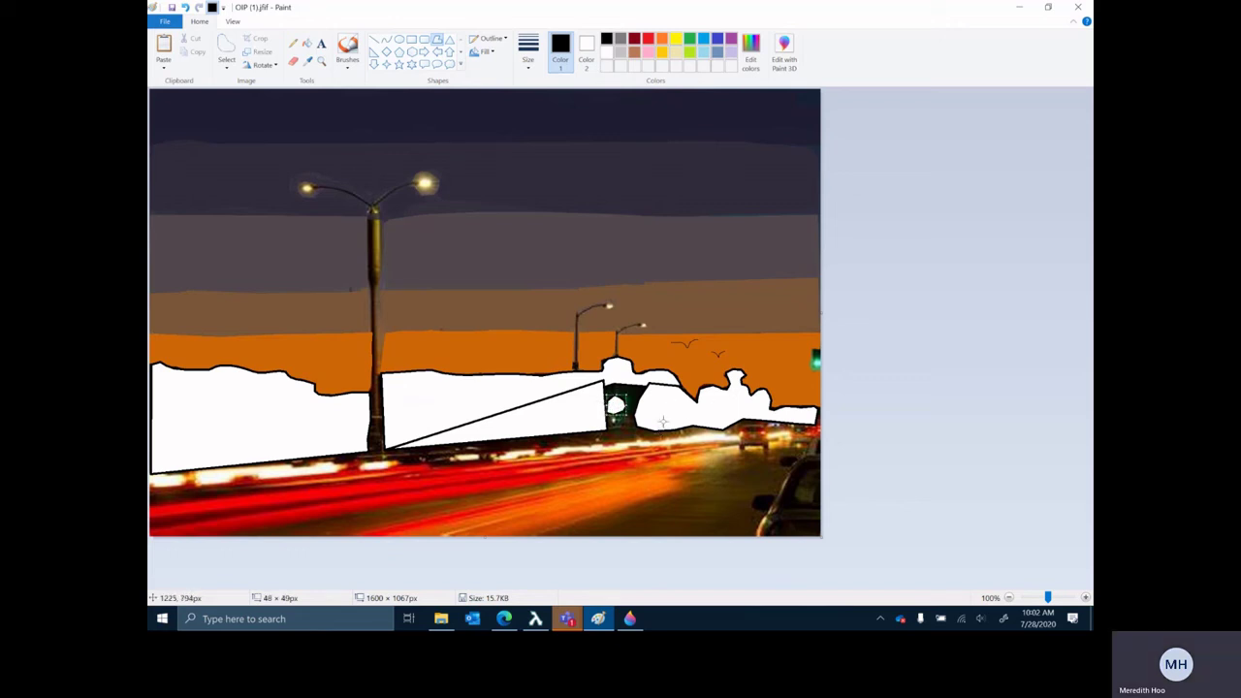
pyautogui.hotkey('ctrl', 'z')
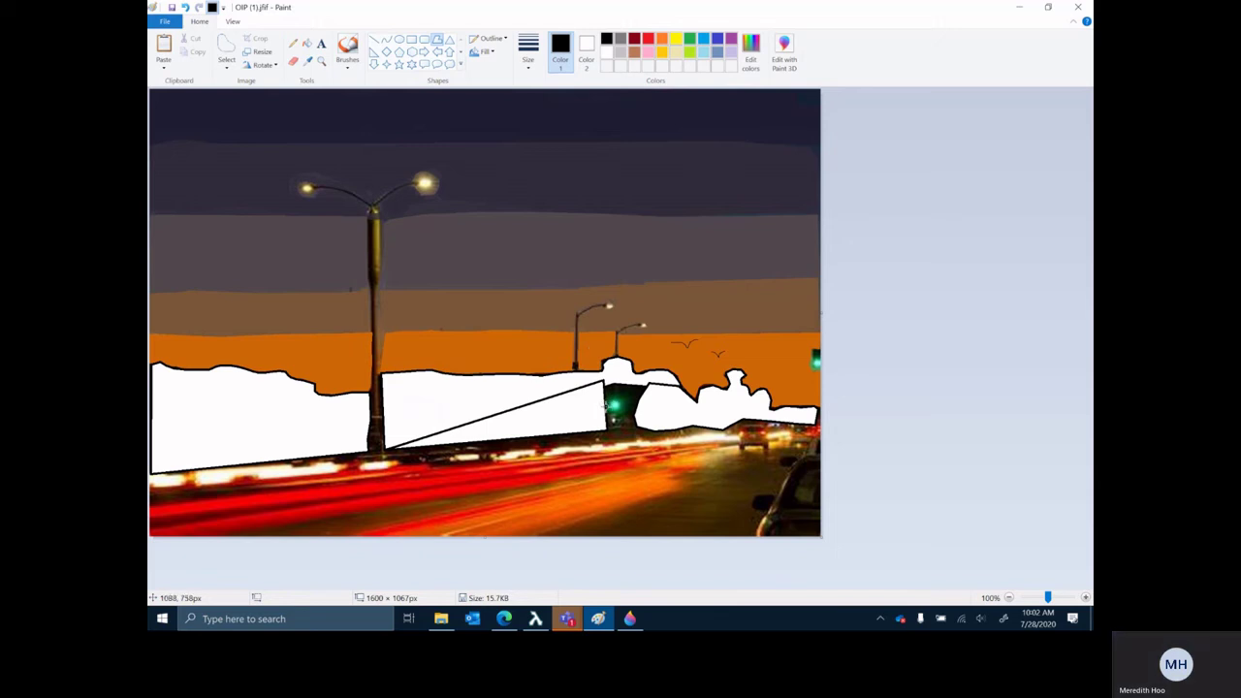
pyautogui.moveTo(603, 405)
pyautogui.mouseDown()
pyautogui.moveTo(642, 402)
pyautogui.moveTo(660, 381)
pyautogui.moveTo(598, 375)
pyautogui.moveTo(580, 391)
pyautogui.moveTo(590, 409)
pyautogui.moveTo(650, 413)
pyautogui.moveTo(617, 433)
pyautogui.moveTo(593, 429)
pyautogui.moveTo(603, 412)
pyautogui.mouseUp()
pyautogui.click(707, 404)
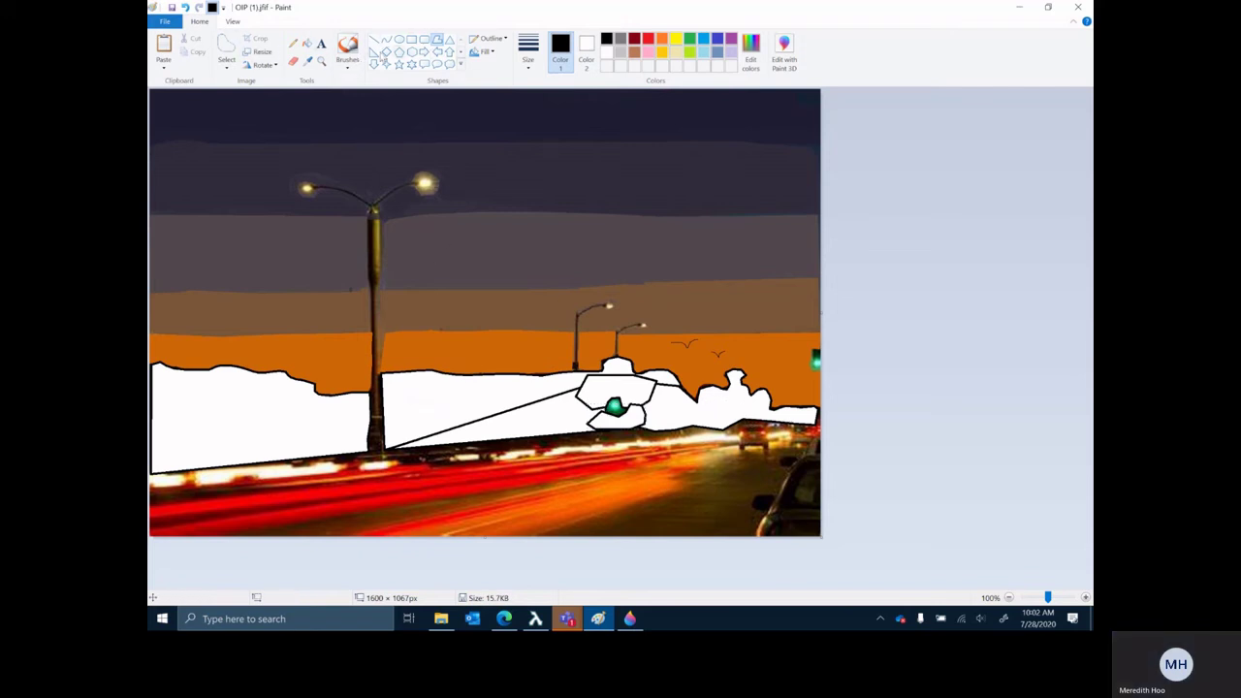
# - Flood-fill all the white polygons along the skyline with black to form one silhouette
pyautogui.click(307, 43)
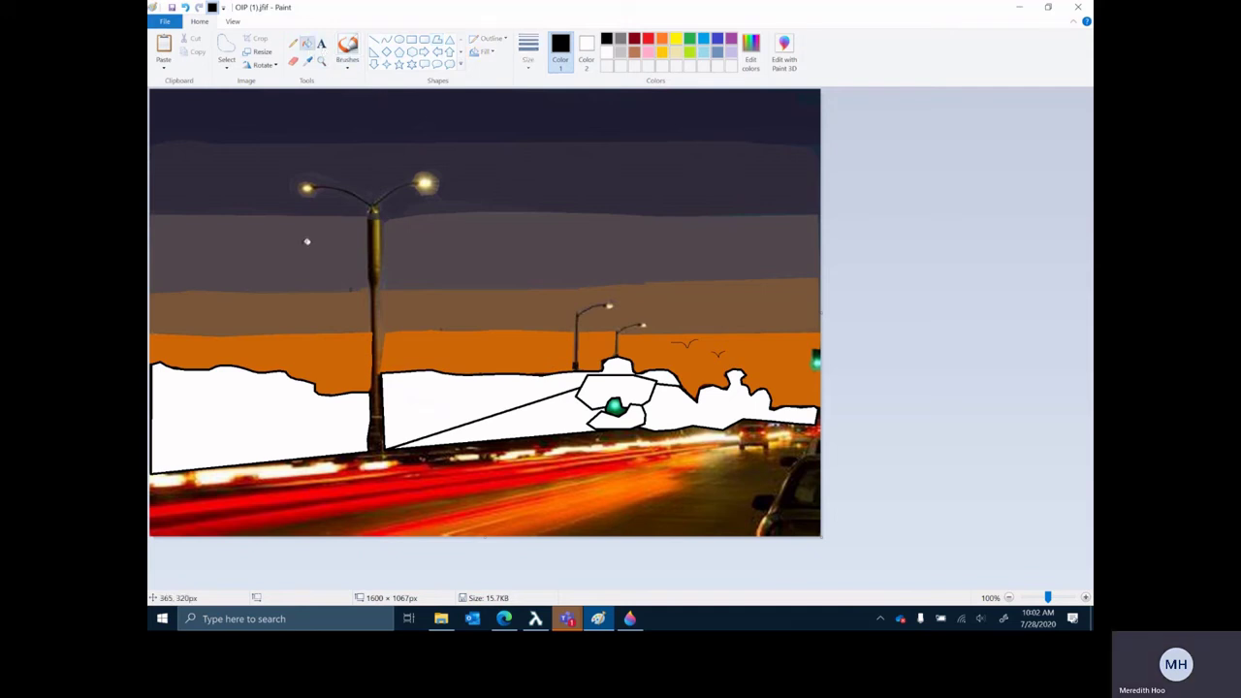
pyautogui.click(301, 404)
pyautogui.click(463, 394)
pyautogui.click(506, 418)
pyautogui.click(600, 390)
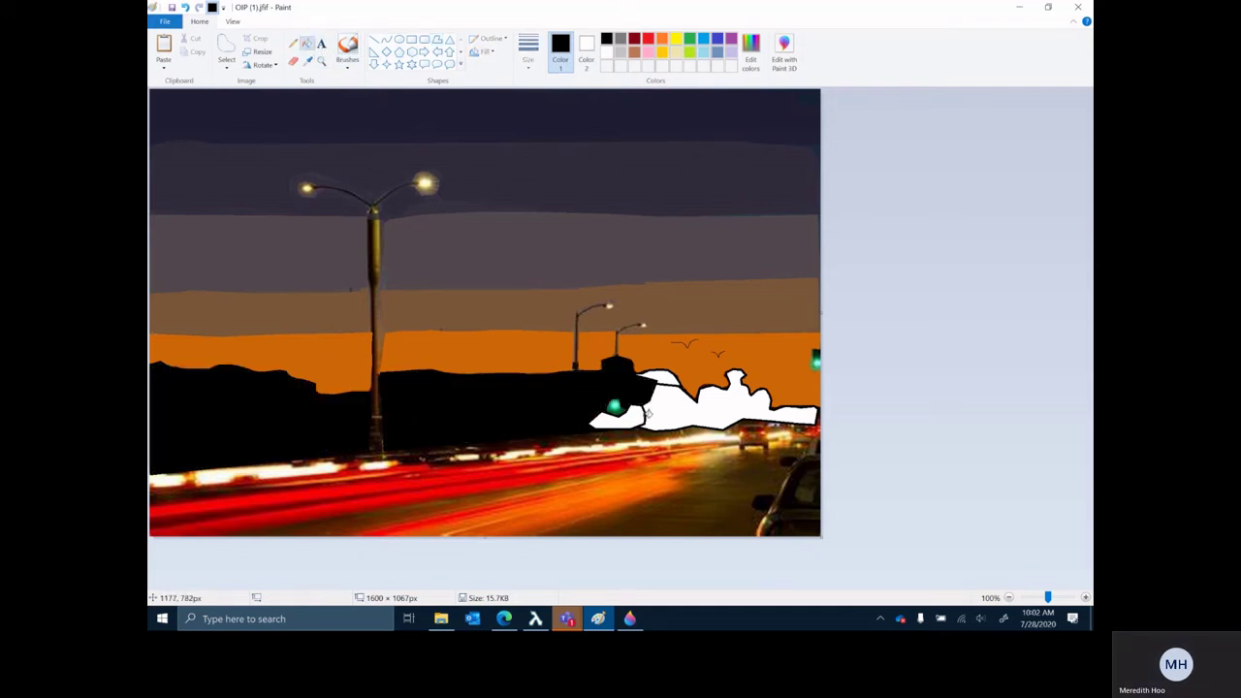
pyautogui.click(646, 417)
pyautogui.click(681, 404)
pyautogui.click(674, 379)
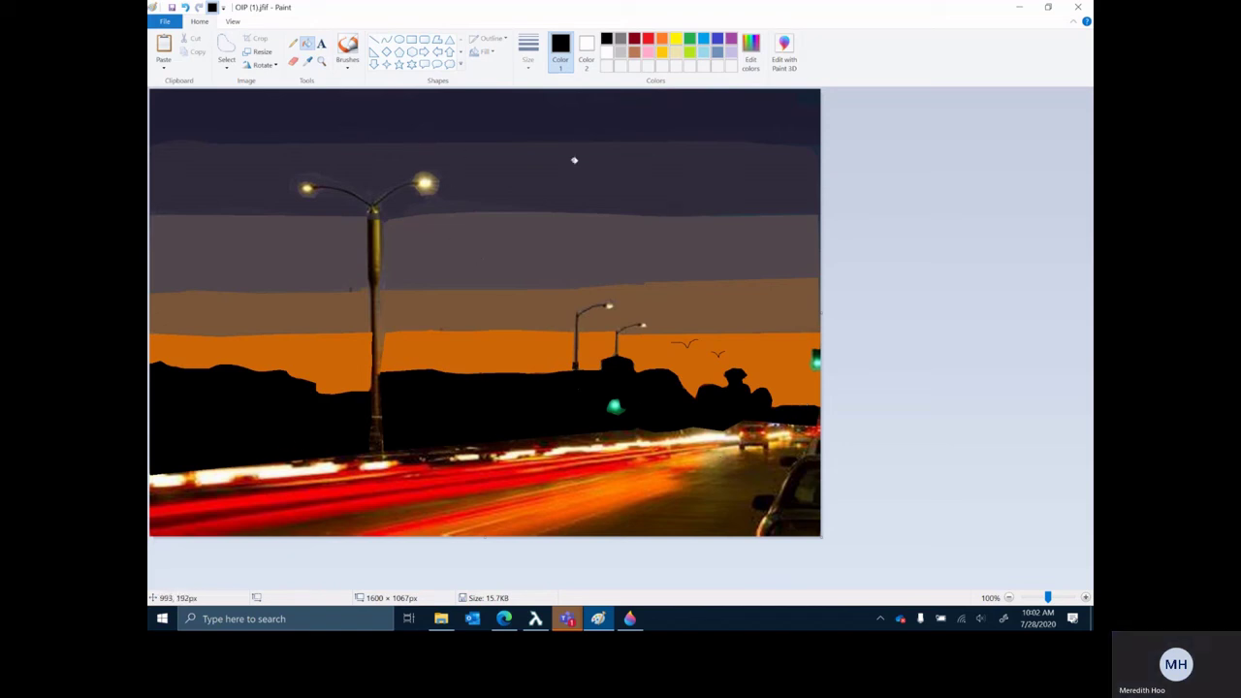
# - Choose green as the color and try an Airbrush stroke on the traffic light in the silhouette, undoing the stroke
pyautogui.click(690, 40)
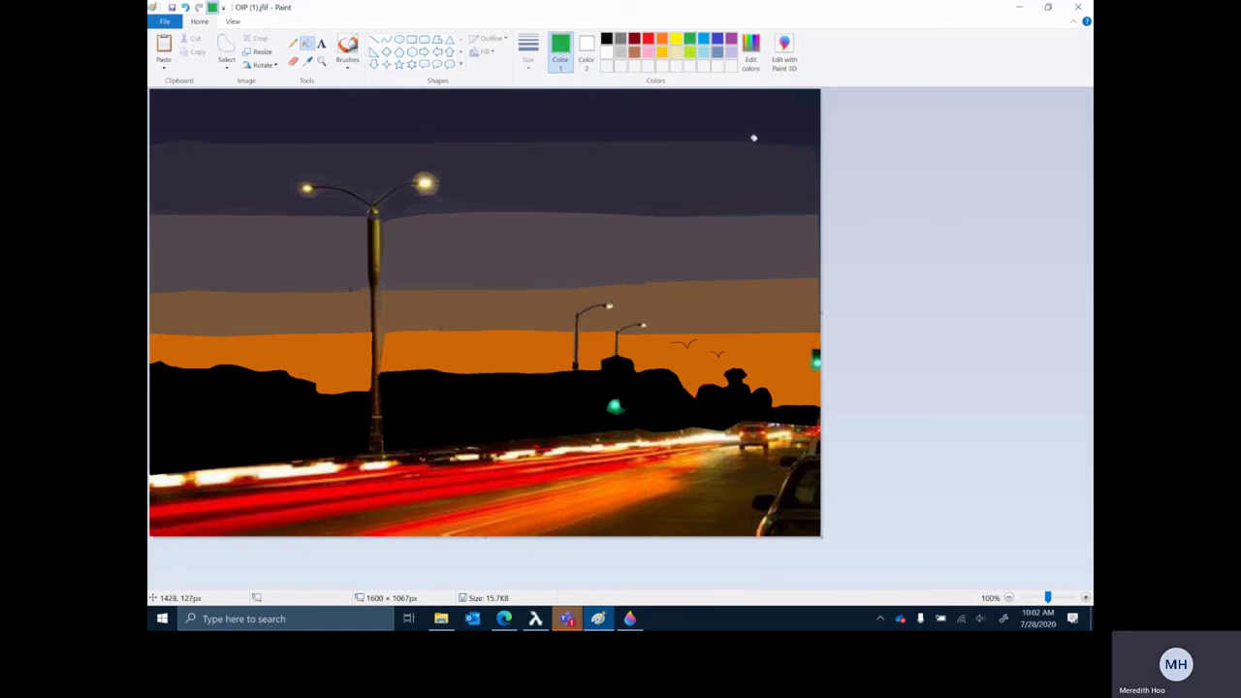
pyautogui.click(307, 61)
pyautogui.click(346, 64)
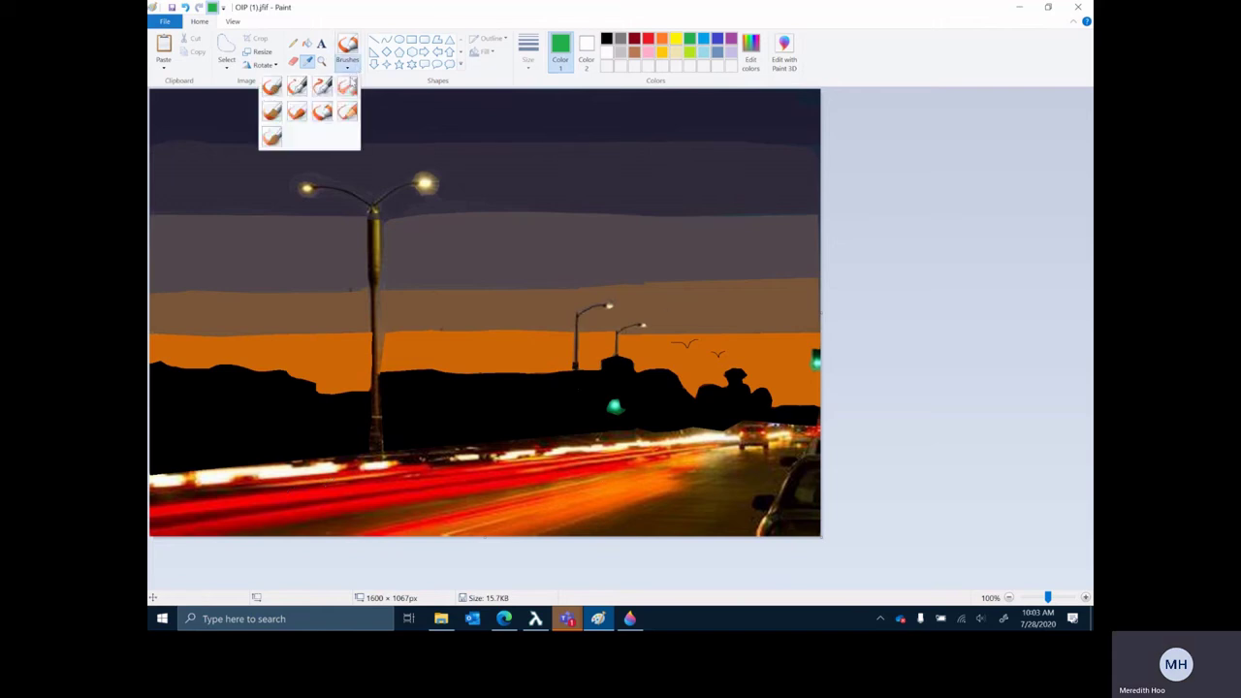
pyautogui.click(347, 87)
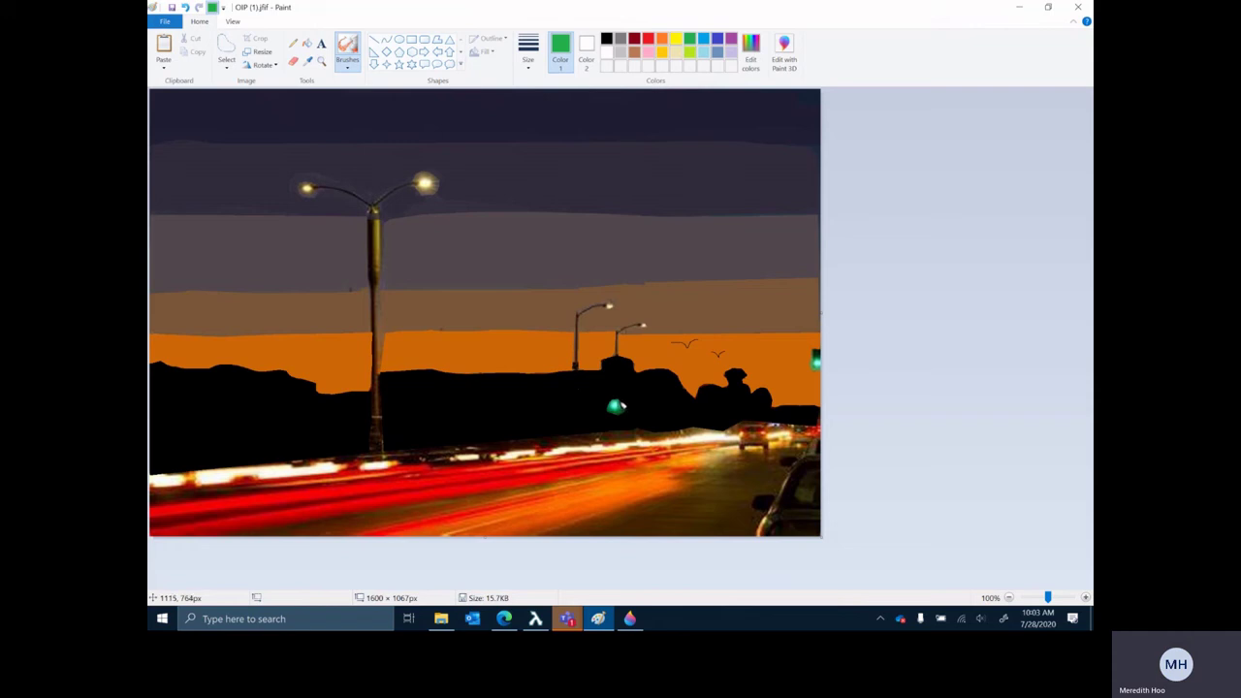
pyautogui.moveTo(611, 409)
pyautogui.mouseDown()
pyautogui.moveTo(621, 401)
pyautogui.moveTo(616, 410)
pyautogui.mouseUp()
pyautogui.hotkey('ctrl', 'z')
# - Paint over the green traffic lights in green with the Marker at the second-thinnest size
pyautogui.click(347, 63)
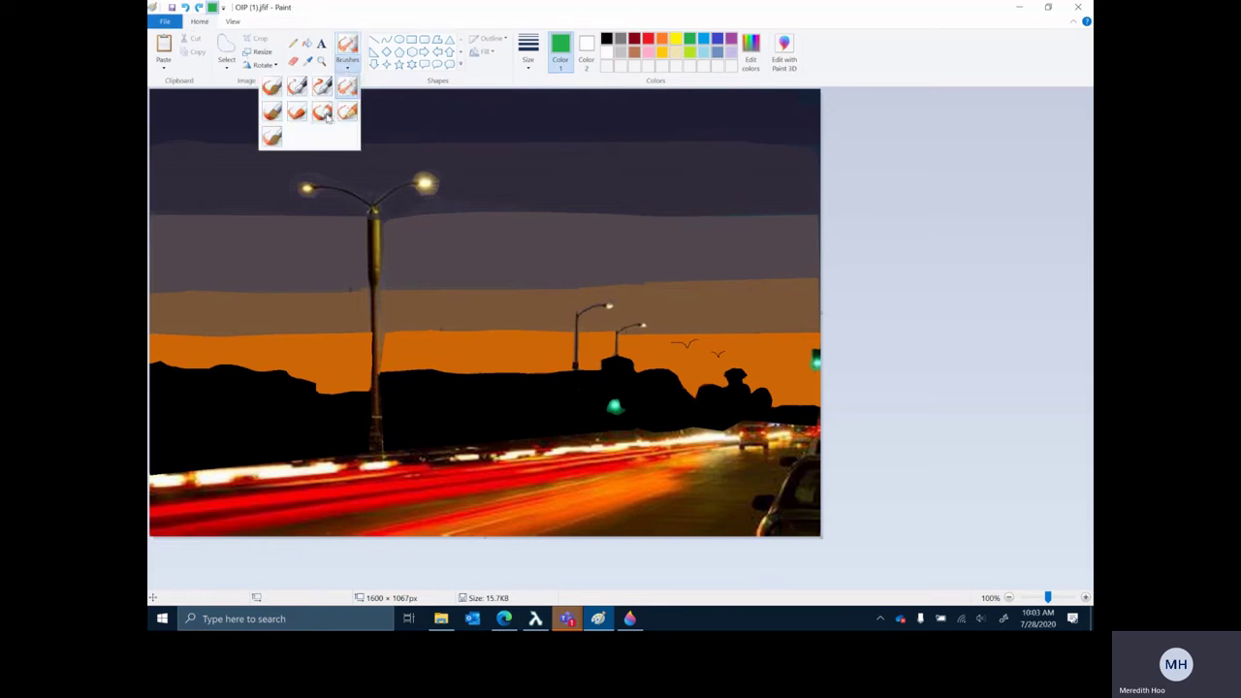
pyautogui.click(323, 114)
pyautogui.click(528, 53)
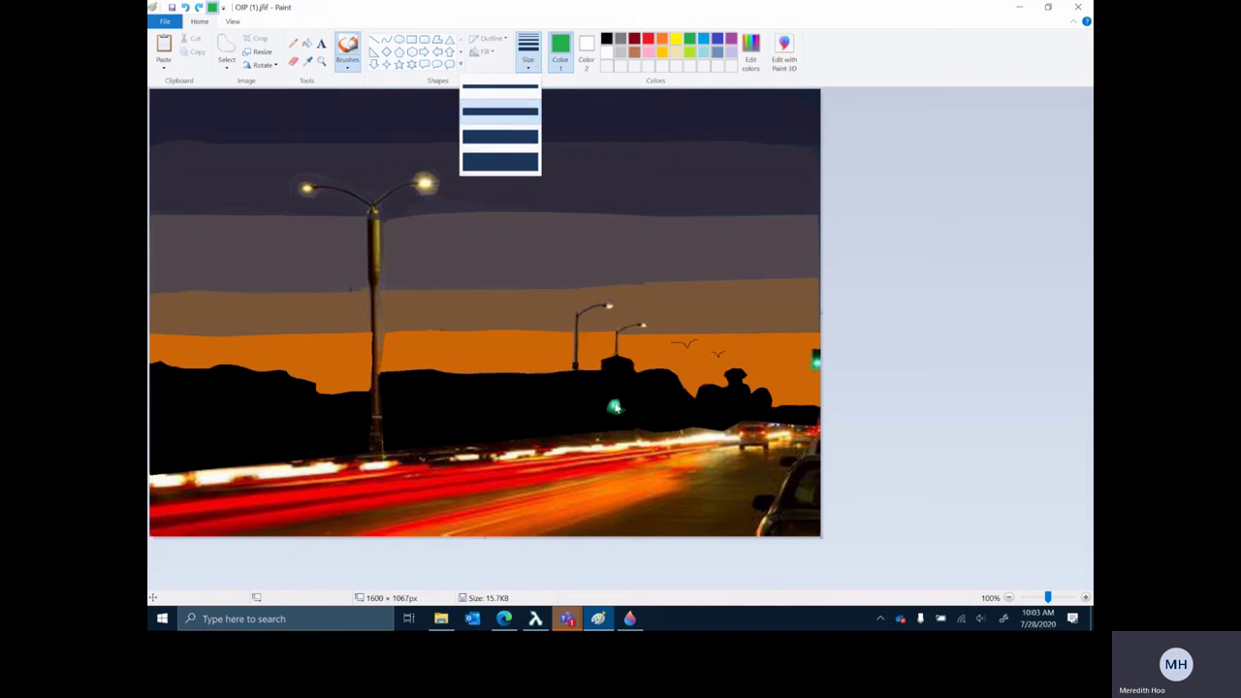
pyautogui.click(521, 119)
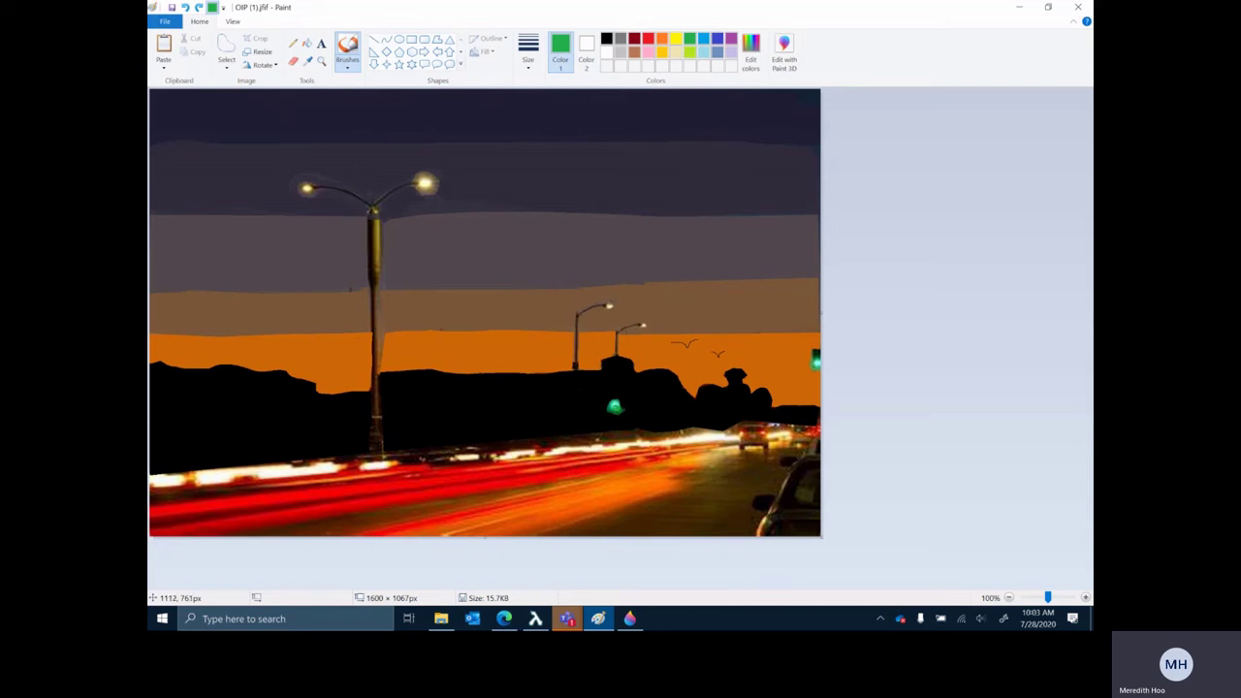
pyautogui.moveTo(615, 406)
pyautogui.mouseDown()
pyautogui.moveTo(605, 427)
pyautogui.moveTo(608, 404)
pyautogui.moveTo(623, 412)
pyautogui.mouseUp()
pyautogui.moveTo(609, 410); pyautogui.dragTo(622, 410)
# - Add pale turquoise centers to both traffic lights and paint the housing of the one at the image's right edge black
pyautogui.click(703, 52)
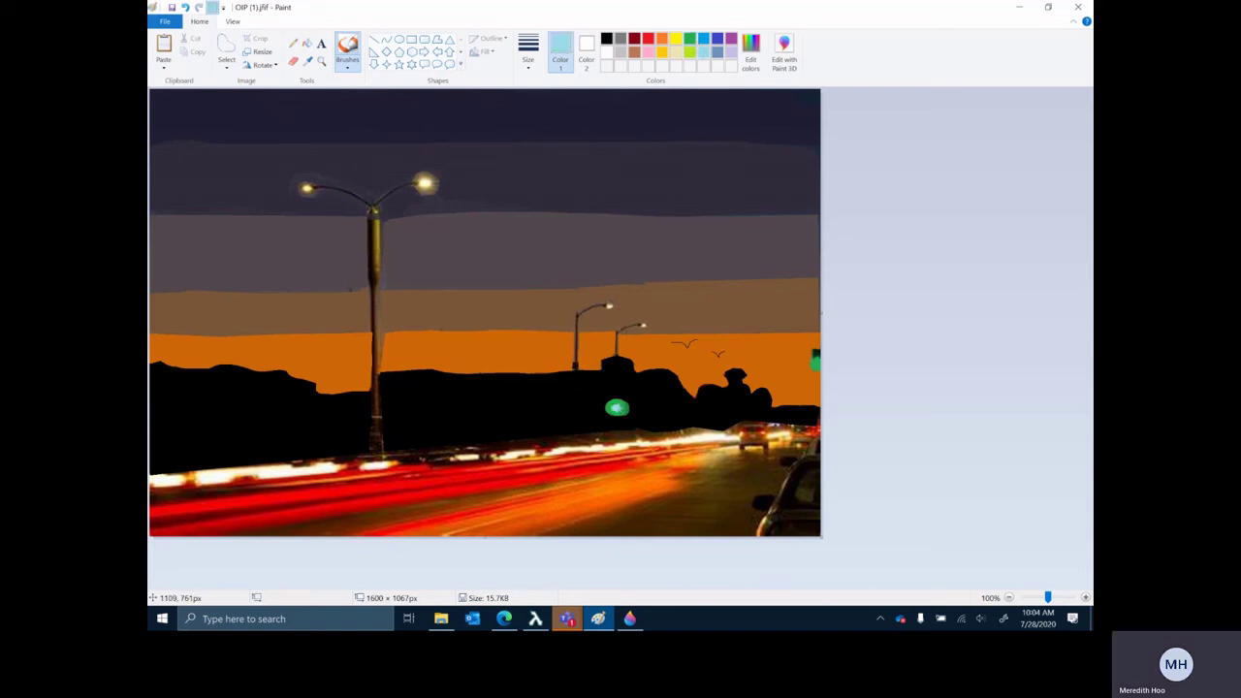
pyautogui.moveTo(620, 408); pyautogui.dragTo(615, 412)
pyautogui.click(607, 40)
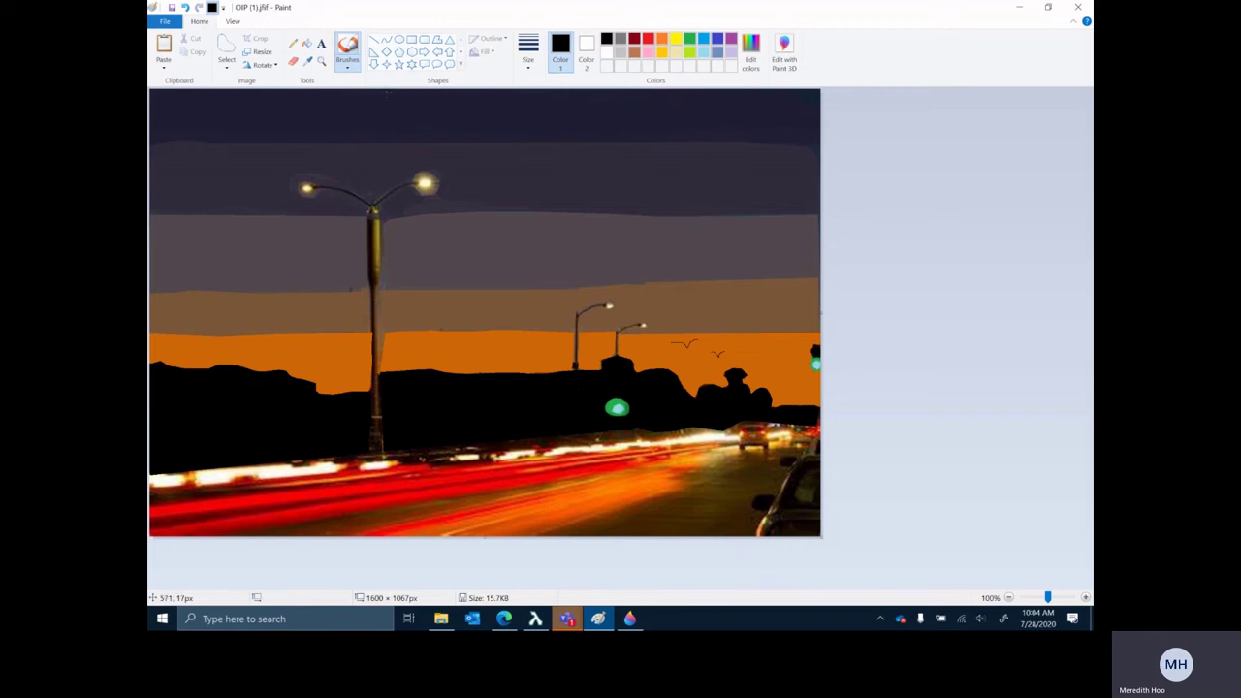
# - Paint over the white headlight trails along the far side of the road with light yellow
pyautogui.click(677, 52)
pyautogui.moveTo(164, 476); pyautogui.dragTo(206, 483)
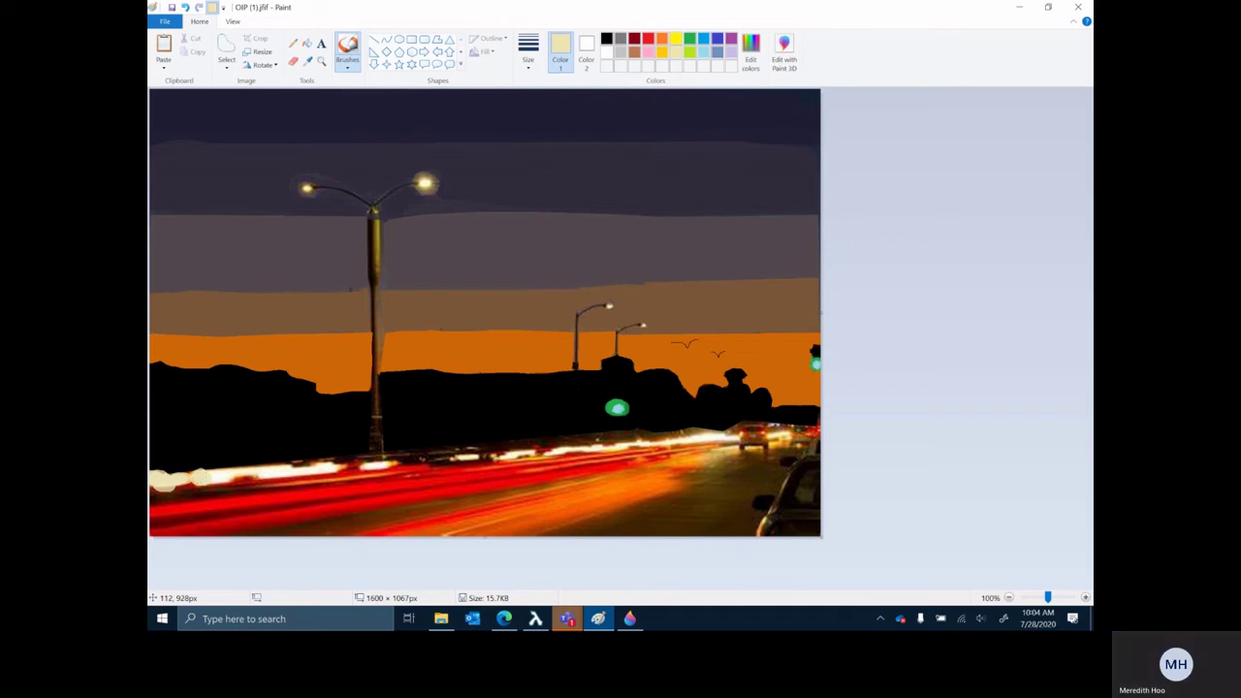
pyautogui.click(605, 54)
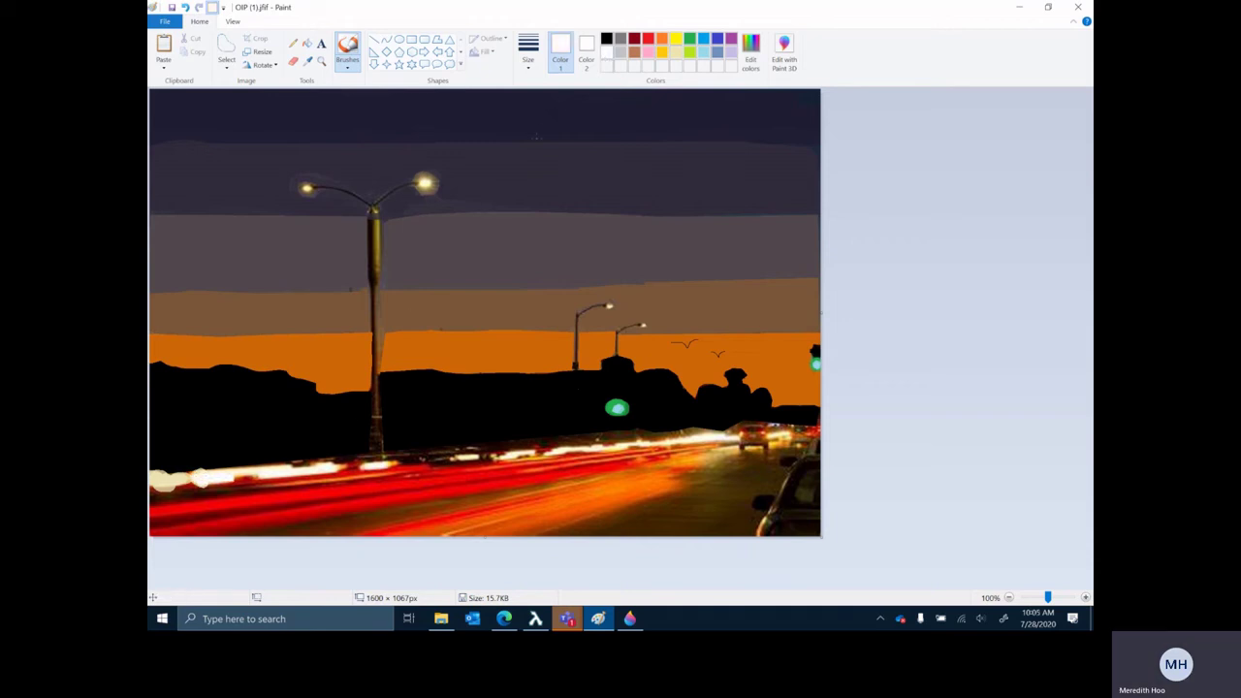
pyautogui.click(676, 51)
pyautogui.moveTo(219, 481)
pyautogui.mouseDown()
pyautogui.moveTo(196, 476)
pyautogui.moveTo(337, 465)
pyautogui.moveTo(289, 466)
pyautogui.mouseUp()
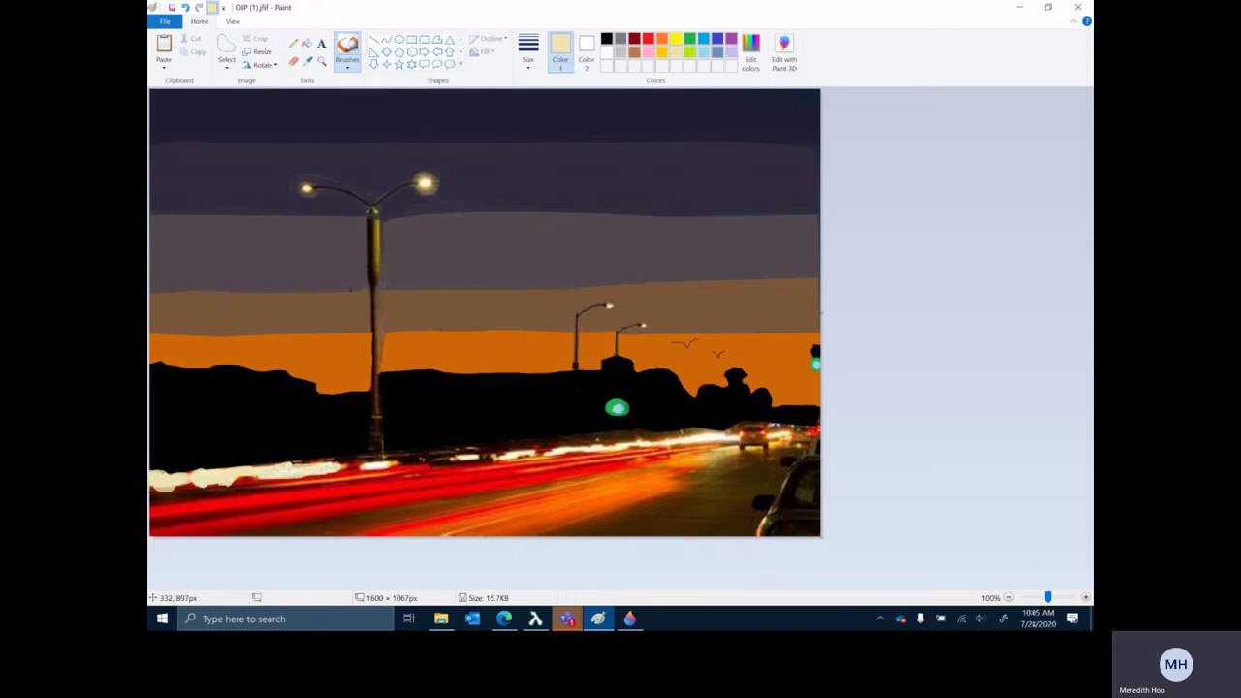
pyautogui.moveTo(375, 462)
pyautogui.mouseDown()
pyautogui.moveTo(360, 469)
pyautogui.moveTo(398, 466)
pyautogui.mouseUp()
pyautogui.moveTo(478, 460)
pyautogui.mouseDown()
pyautogui.moveTo(452, 455)
pyautogui.moveTo(728, 438)
pyautogui.mouseUp()
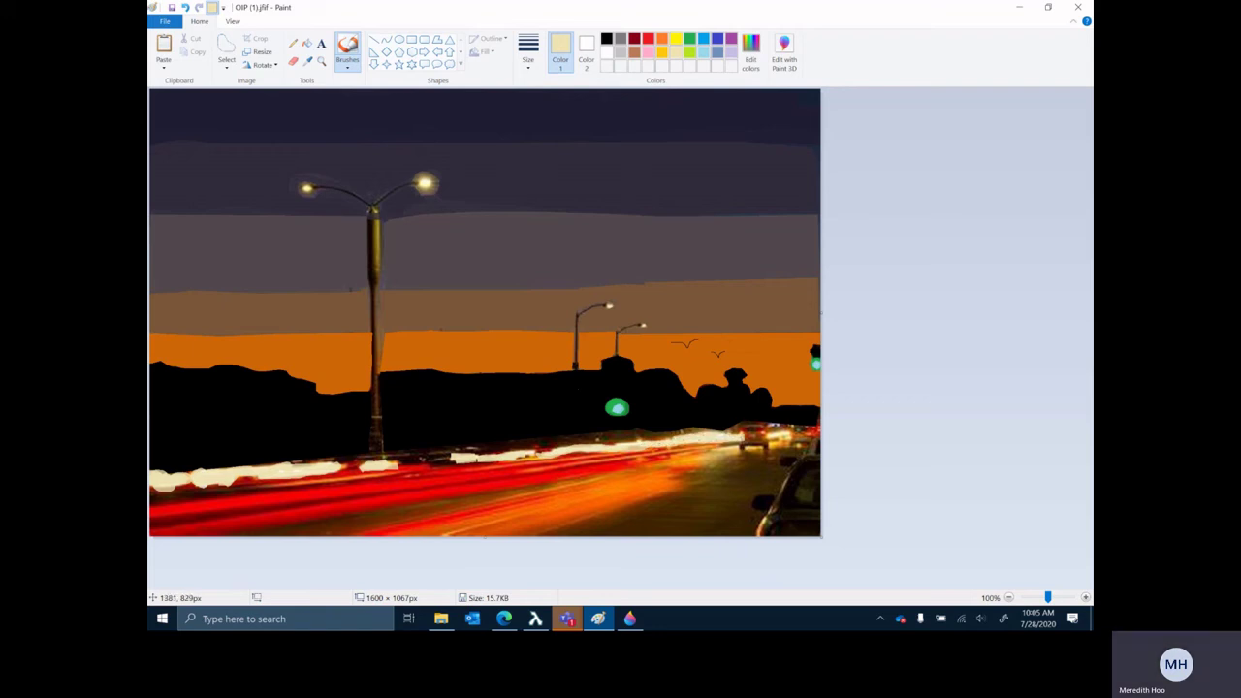
# - Add white highlight strokes along the light yellow headlight trails, from the image's left edge to the distant car
pyautogui.click(606, 41)
pyautogui.click(607, 53)
pyautogui.moveTo(151, 490)
pyautogui.mouseDown()
pyautogui.moveTo(156, 477)
pyautogui.moveTo(393, 466)
pyautogui.mouseUp()
pyautogui.moveTo(470, 458); pyautogui.dragTo(749, 433)
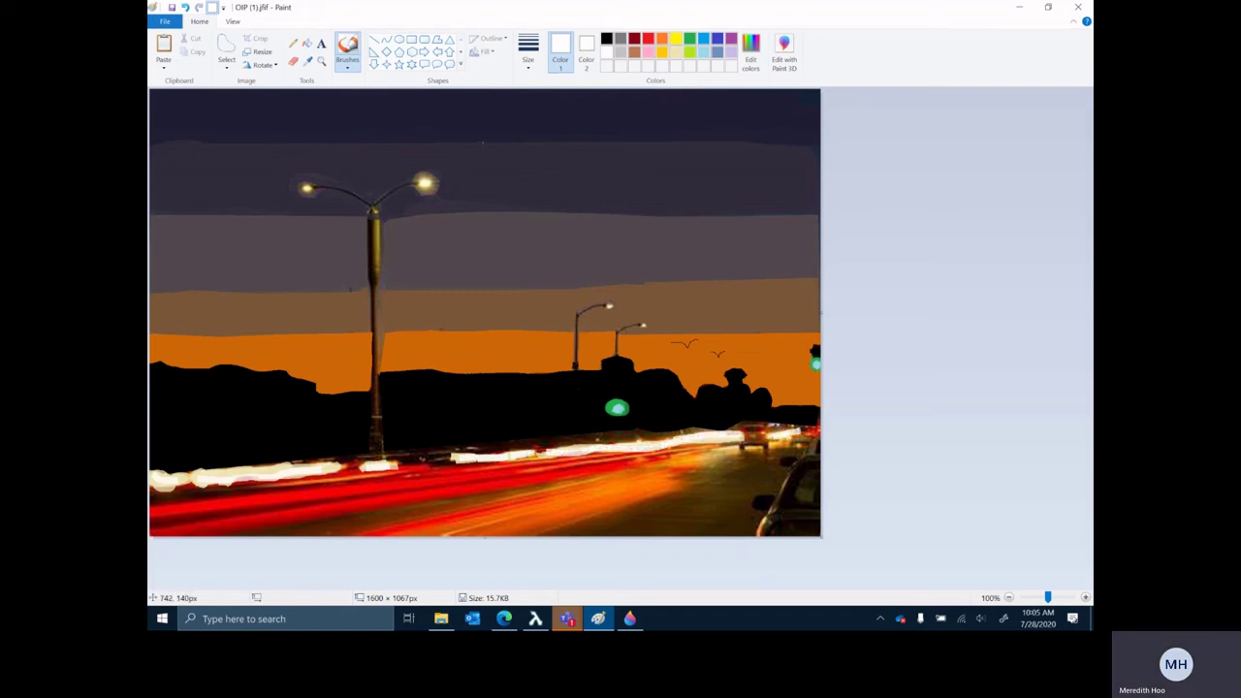
# - Paint red strokes over the red light trails across the road, following their direction toward the distant car
pyautogui.click(648, 41)
pyautogui.moveTo(151, 526)
pyautogui.mouseDown()
pyautogui.moveTo(258, 495)
pyautogui.moveTo(640, 458)
pyautogui.moveTo(167, 533)
pyautogui.moveTo(194, 533)
pyautogui.mouseUp()
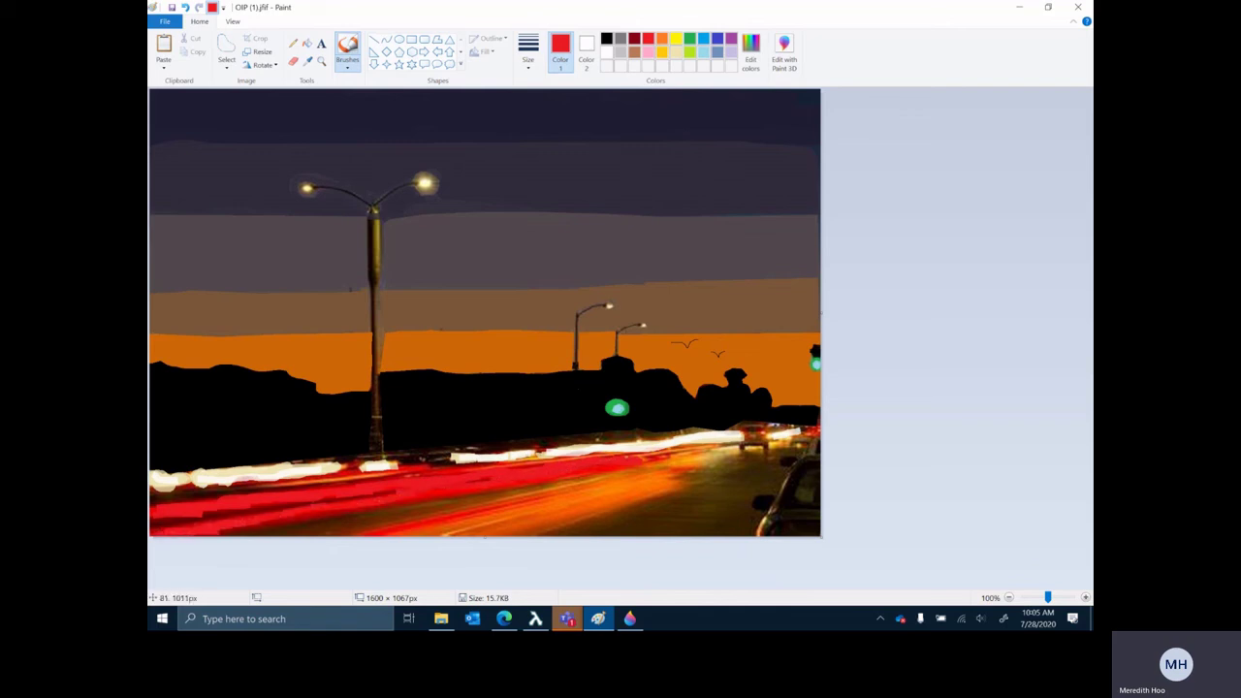
pyautogui.moveTo(404, 507); pyautogui.dragTo(514, 487)
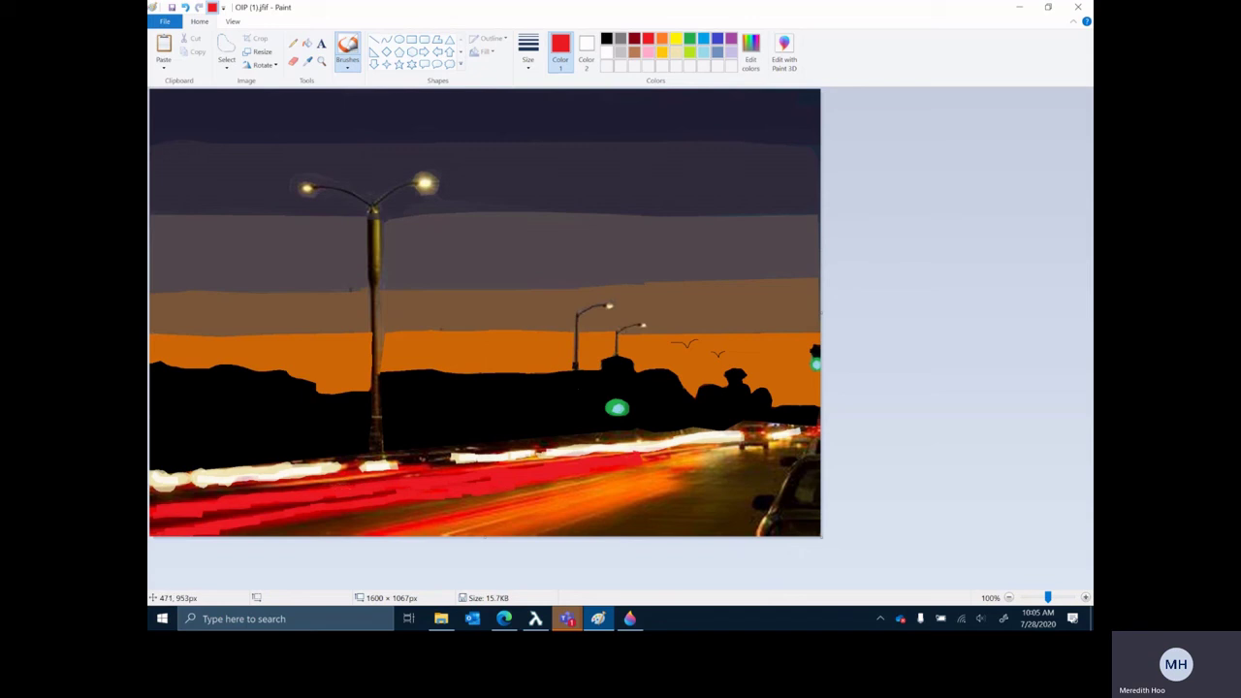
pyautogui.moveTo(354, 492); pyautogui.dragTo(204, 504)
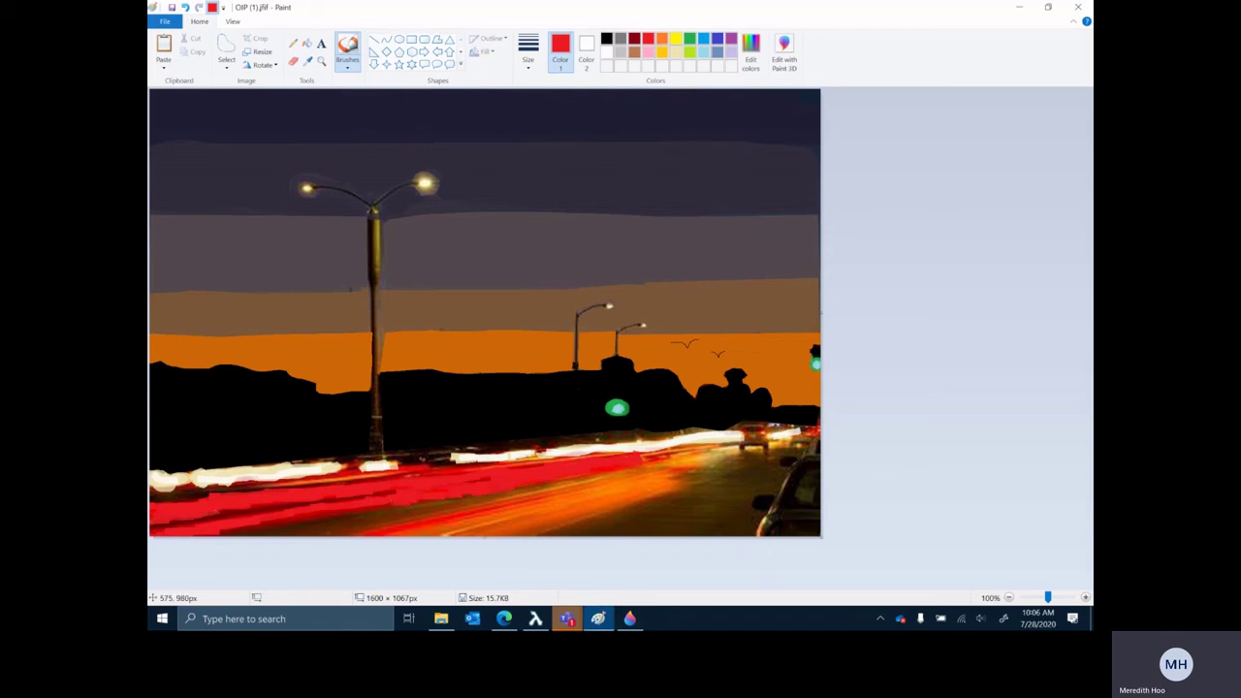
pyautogui.moveTo(417, 501); pyautogui.dragTo(492, 495)
pyautogui.moveTo(673, 452); pyautogui.dragTo(330, 478)
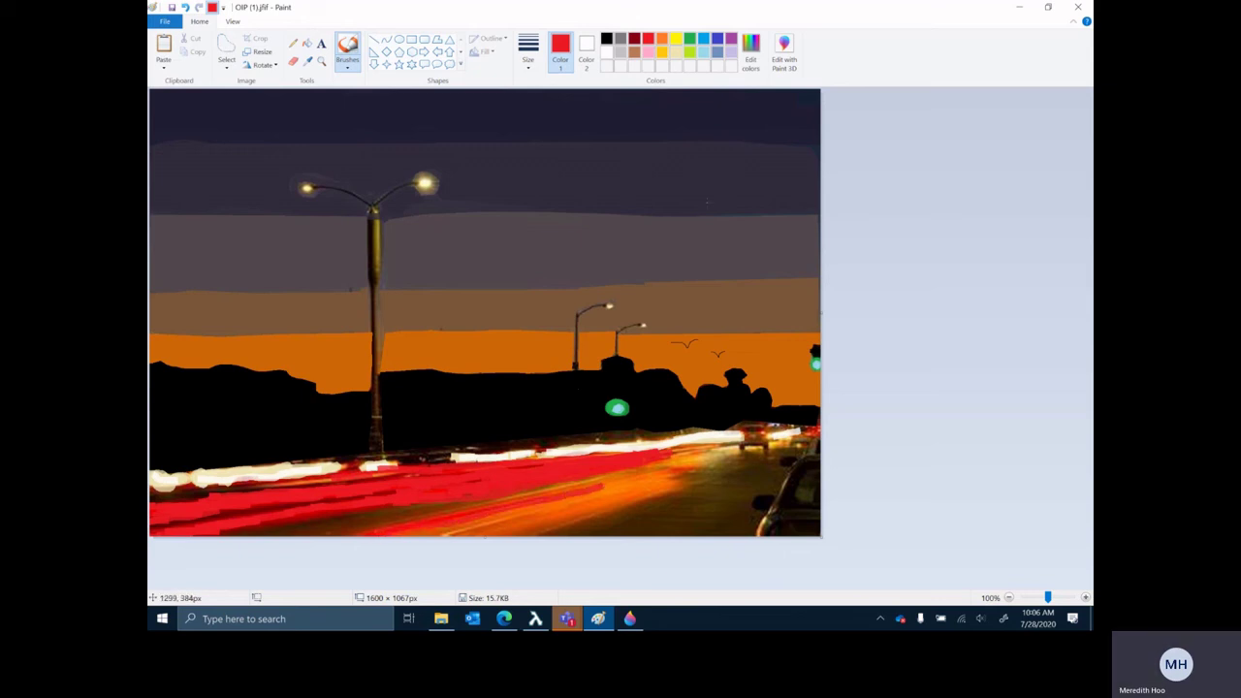
# - Paint orange strokes over the orange light trails and streak more orange through the red trails
pyautogui.click(663, 39)
pyautogui.moveTo(529, 533)
pyautogui.mouseDown()
pyautogui.moveTo(684, 483)
pyautogui.moveTo(509, 524)
pyautogui.mouseUp()
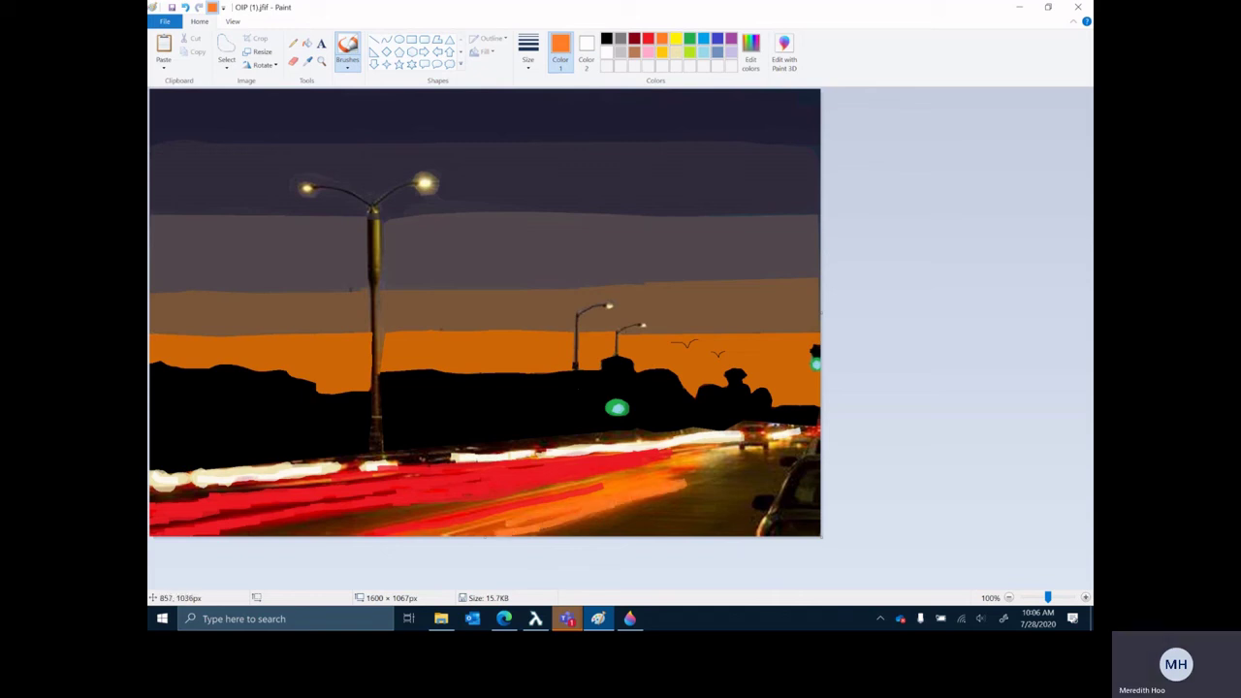
pyautogui.moveTo(588, 505)
pyautogui.mouseDown()
pyautogui.moveTo(456, 531)
pyautogui.moveTo(436, 523)
pyautogui.moveTo(501, 501)
pyautogui.moveTo(419, 514)
pyautogui.moveTo(599, 495)
pyautogui.mouseUp()
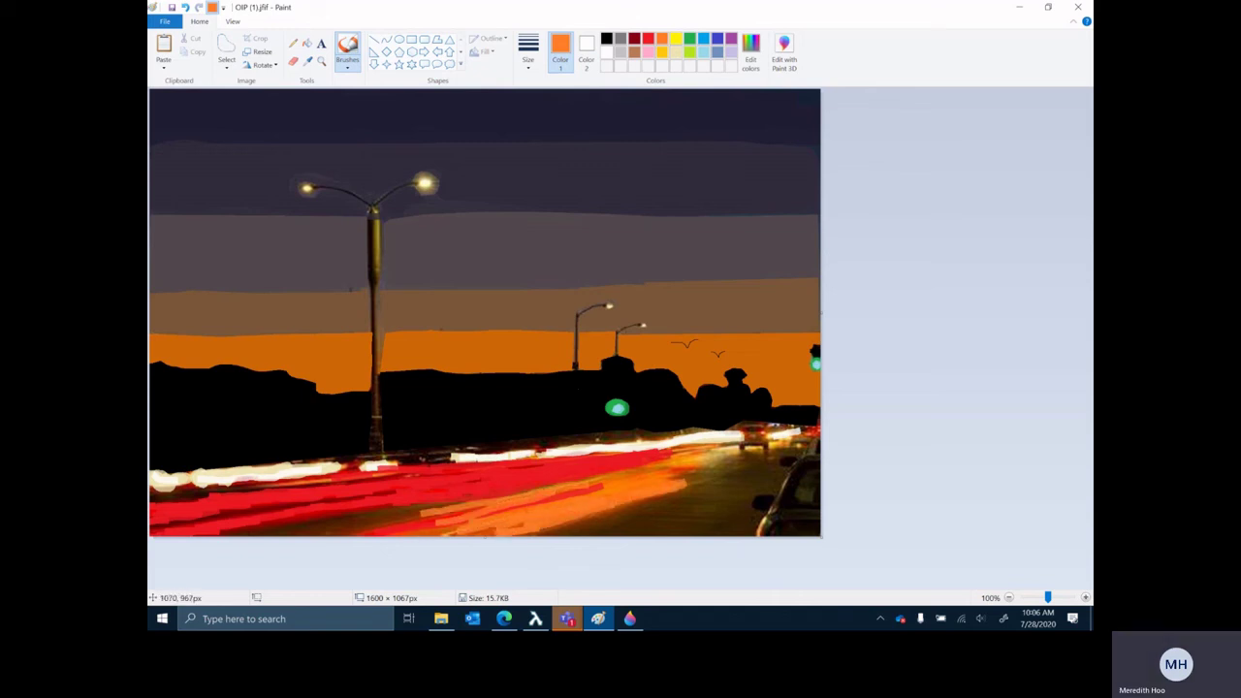
pyautogui.moveTo(515, 525)
pyautogui.mouseDown()
pyautogui.moveTo(490, 534)
pyautogui.moveTo(599, 512)
pyautogui.moveTo(718, 464)
pyautogui.mouseUp()
pyautogui.moveTo(590, 491)
pyautogui.mouseDown()
pyautogui.moveTo(655, 476)
pyautogui.moveTo(479, 465)
pyautogui.mouseUp()
pyautogui.moveTo(570, 450); pyautogui.dragTo(304, 478)
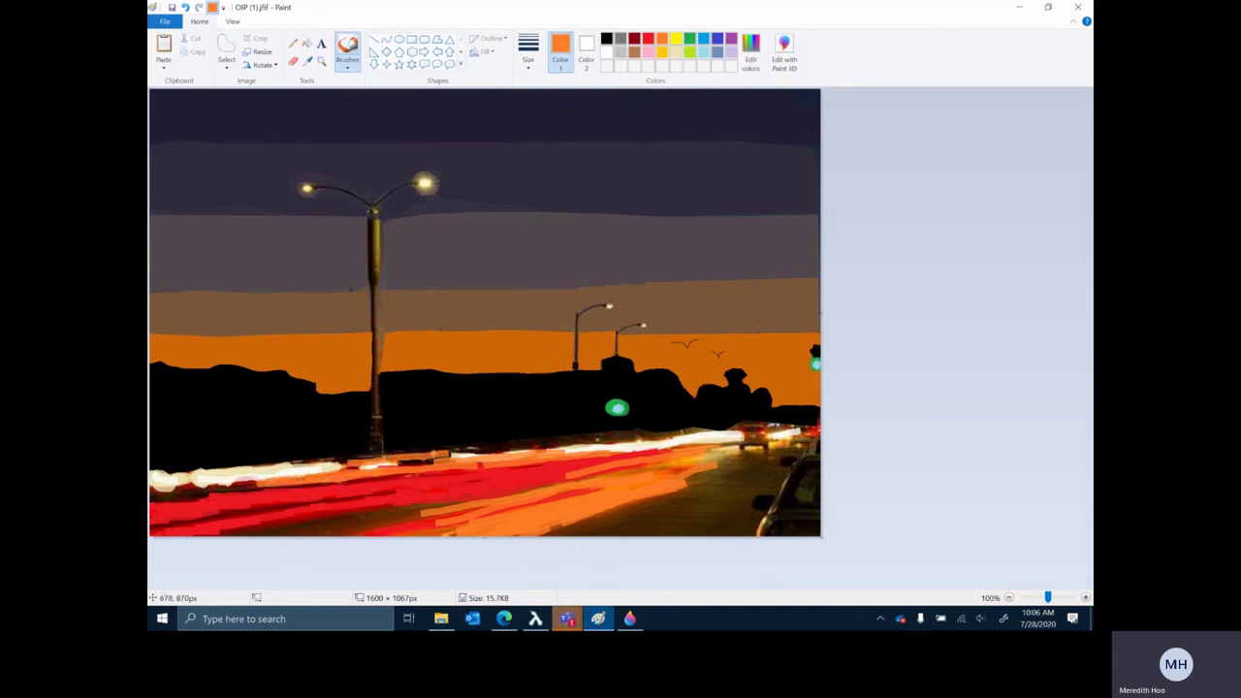
pyautogui.moveTo(409, 458); pyautogui.dragTo(532, 451)
pyautogui.moveTo(276, 509)
pyautogui.mouseDown()
pyautogui.moveTo(315, 514)
pyautogui.moveTo(466, 487)
pyautogui.mouseUp()
pyautogui.moveTo(234, 506)
pyautogui.mouseDown()
pyautogui.moveTo(499, 490)
pyautogui.moveTo(471, 487)
pyautogui.moveTo(598, 477)
pyautogui.moveTo(465, 480)
pyautogui.moveTo(707, 456)
pyautogui.mouseUp()
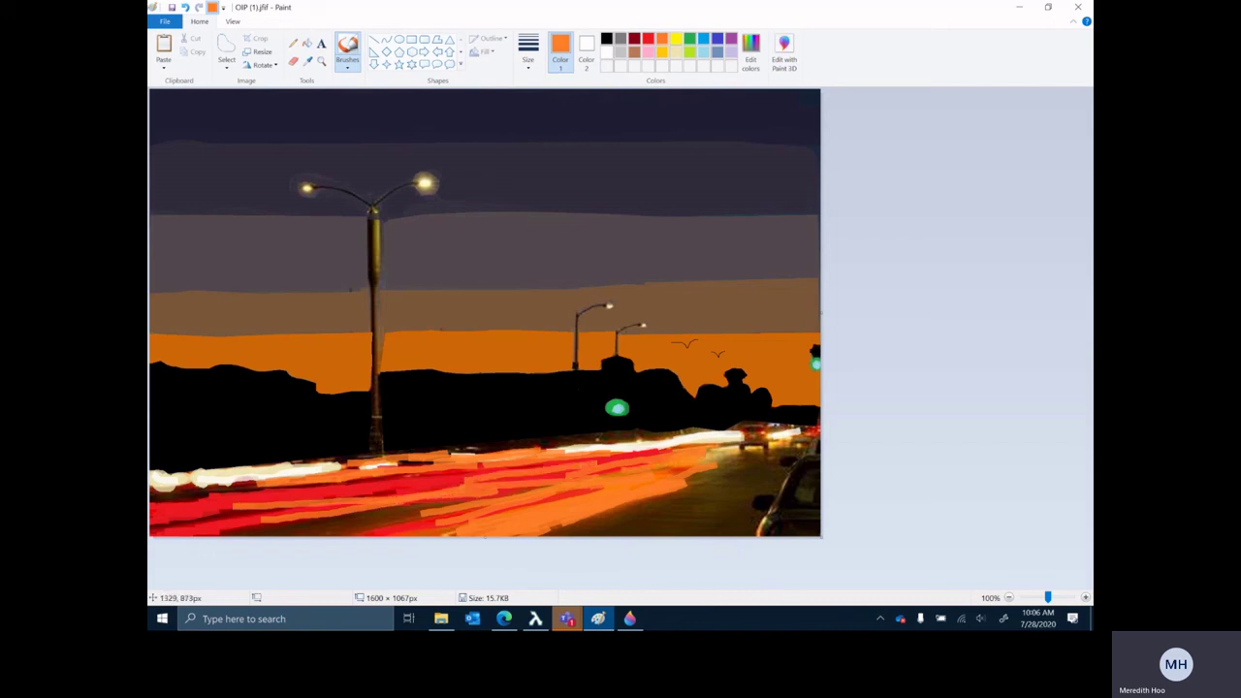
# - Draw thin indigo streaks along the red and orange light trails using the thinnest brush size
pyautogui.click(704, 40)
pyautogui.click(718, 40)
pyautogui.click(529, 60)
pyautogui.click(500, 86)
pyautogui.moveTo(271, 501)
pyautogui.mouseDown()
pyautogui.moveTo(471, 486)
pyautogui.moveTo(489, 510)
pyautogui.moveTo(650, 472)
pyautogui.mouseUp()
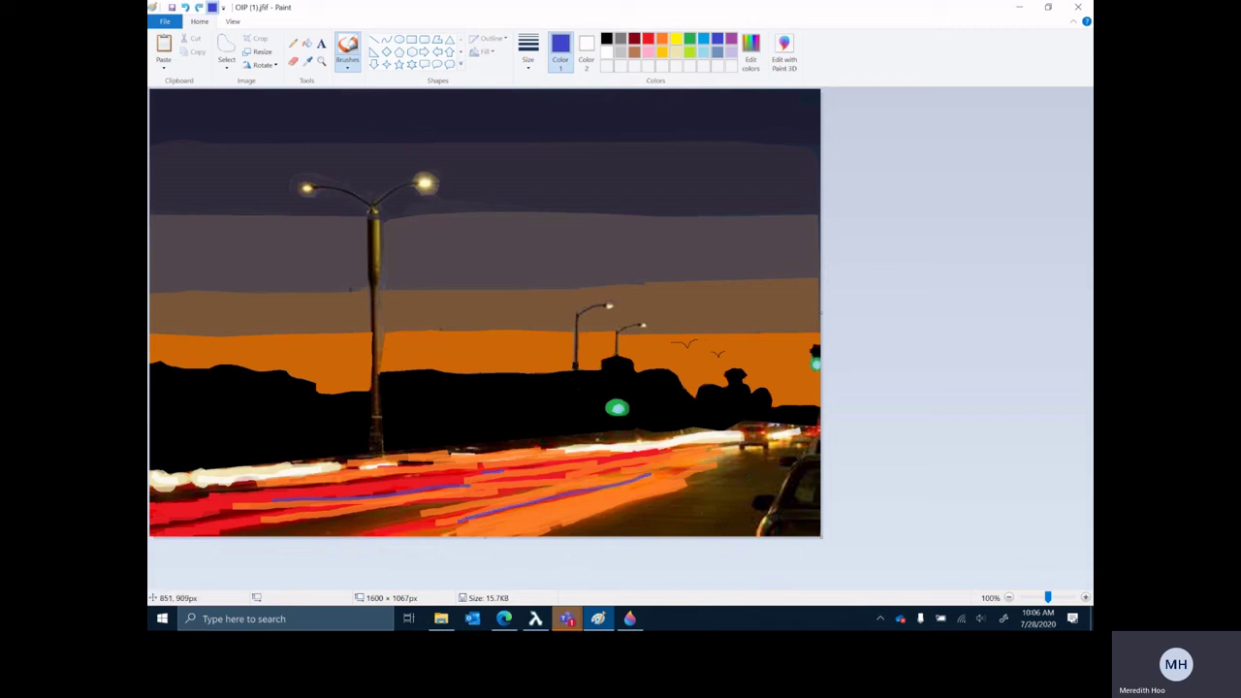
pyautogui.moveTo(506, 470); pyautogui.dragTo(703, 455)
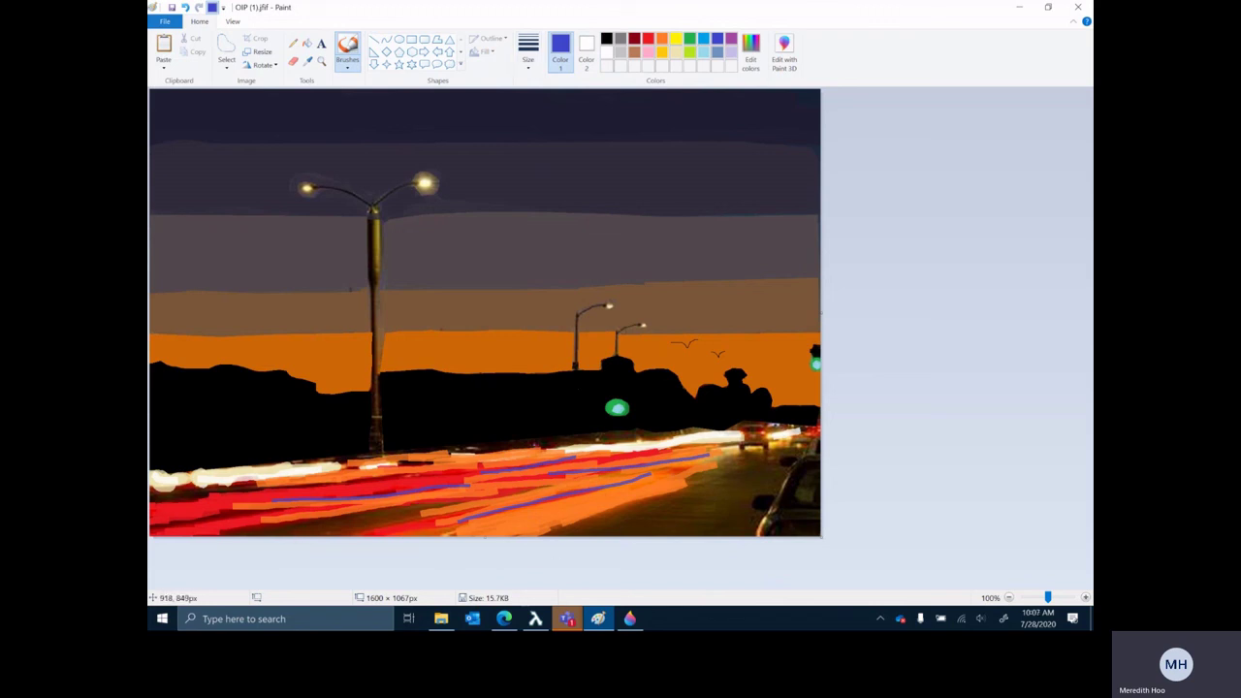
# - Paint the dark gaps between the red and orange light trails in dark red
pyautogui.click(634, 39)
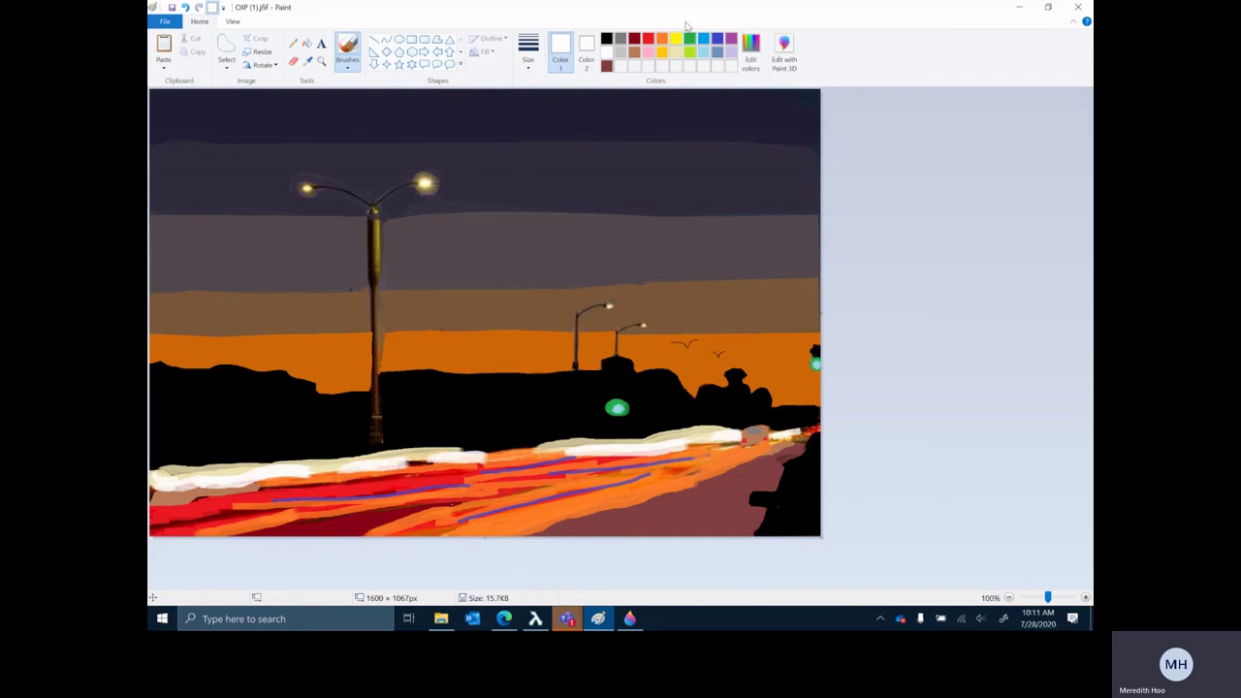
# - Paint over the tall street lamp's pole in muted dark red with the Marker brush, from its base up to the arms
pyautogui.click(606, 67)
pyautogui.click(347, 60)
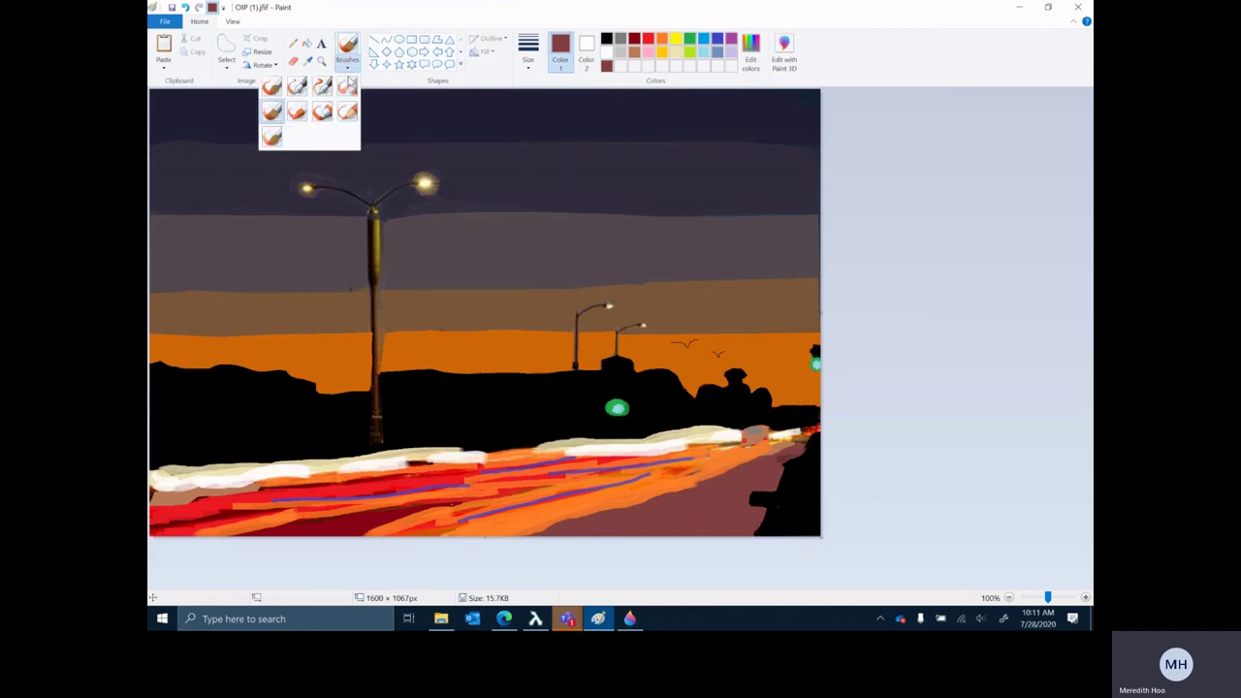
pyautogui.click(377, 439)
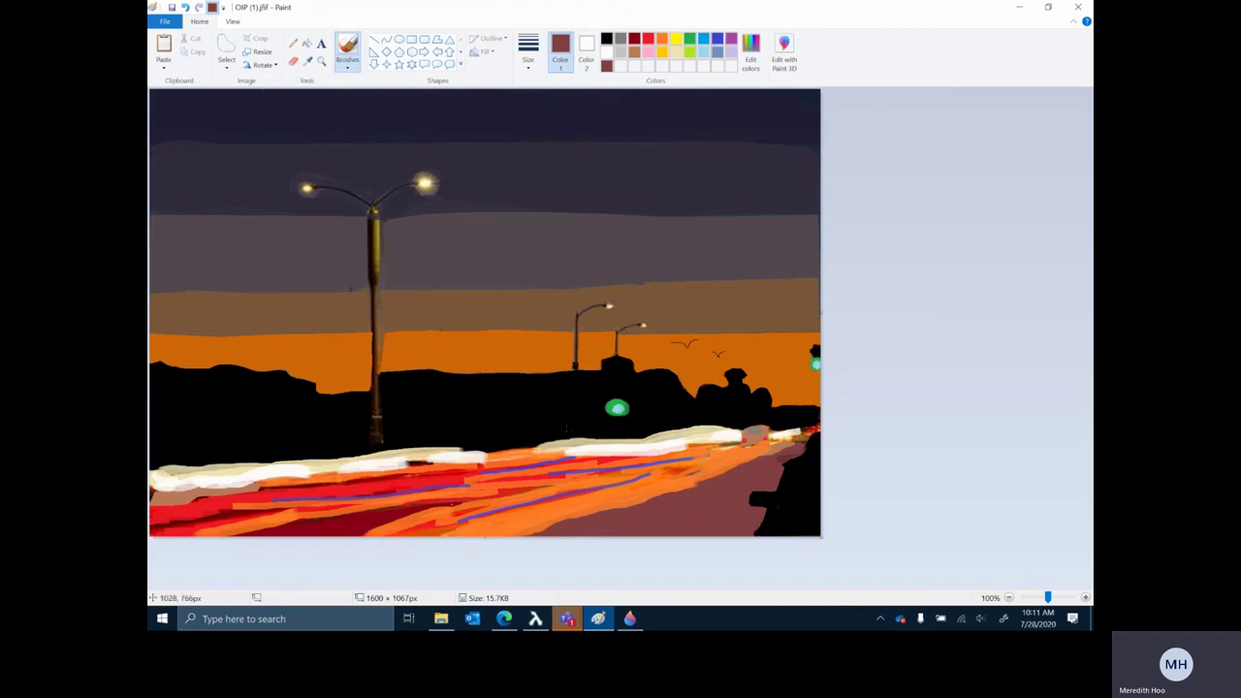
pyautogui.click(347, 60)
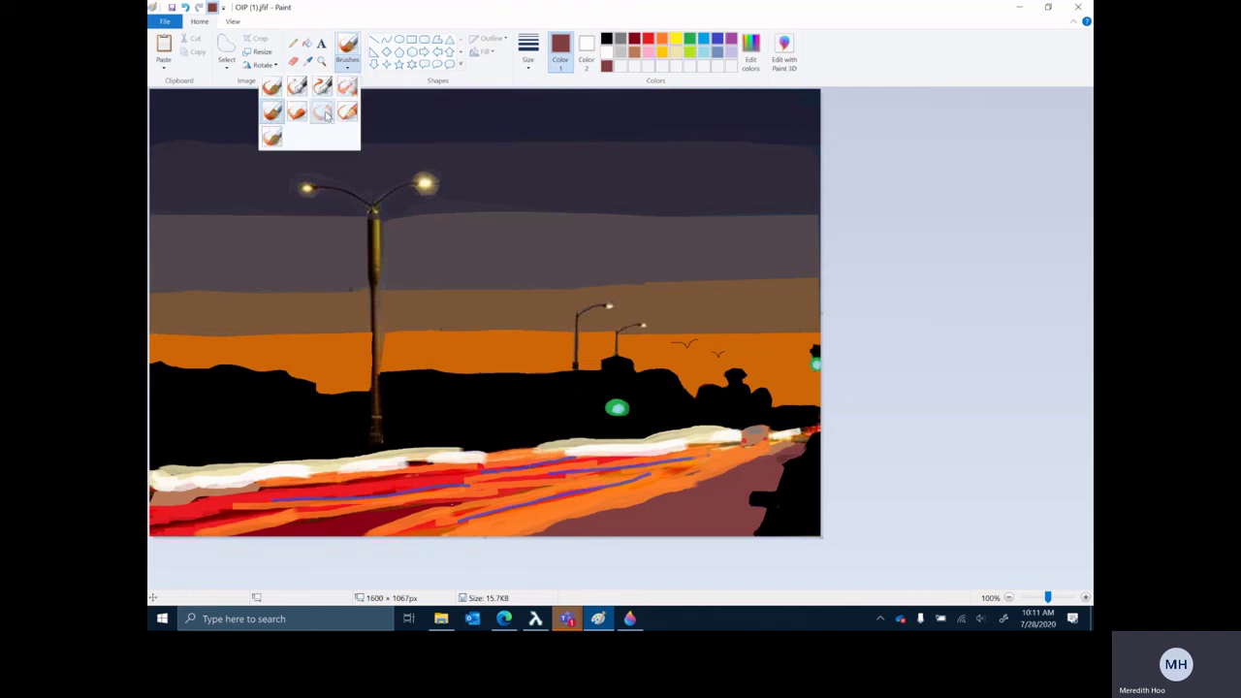
pyautogui.click(326, 115)
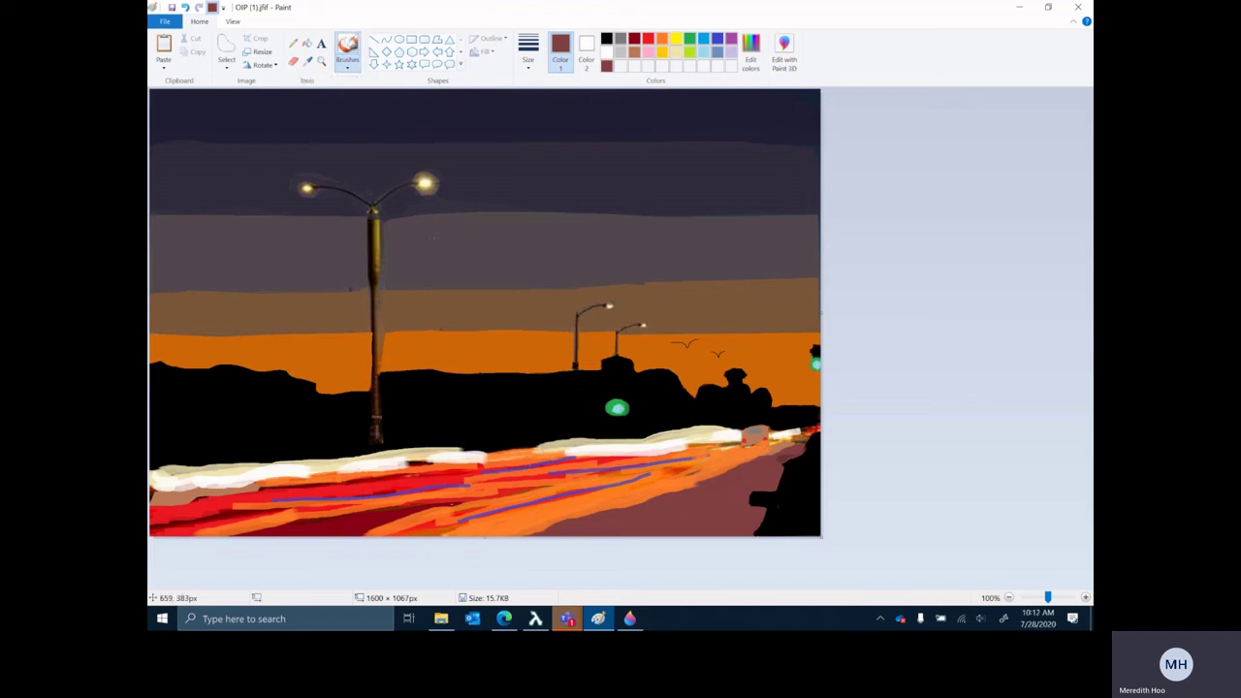
pyautogui.click(529, 54)
pyautogui.click(499, 116)
pyautogui.moveTo(380, 442)
pyautogui.mouseDown()
pyautogui.moveTo(377, 333)
pyautogui.moveTo(382, 431)
pyautogui.mouseUp()
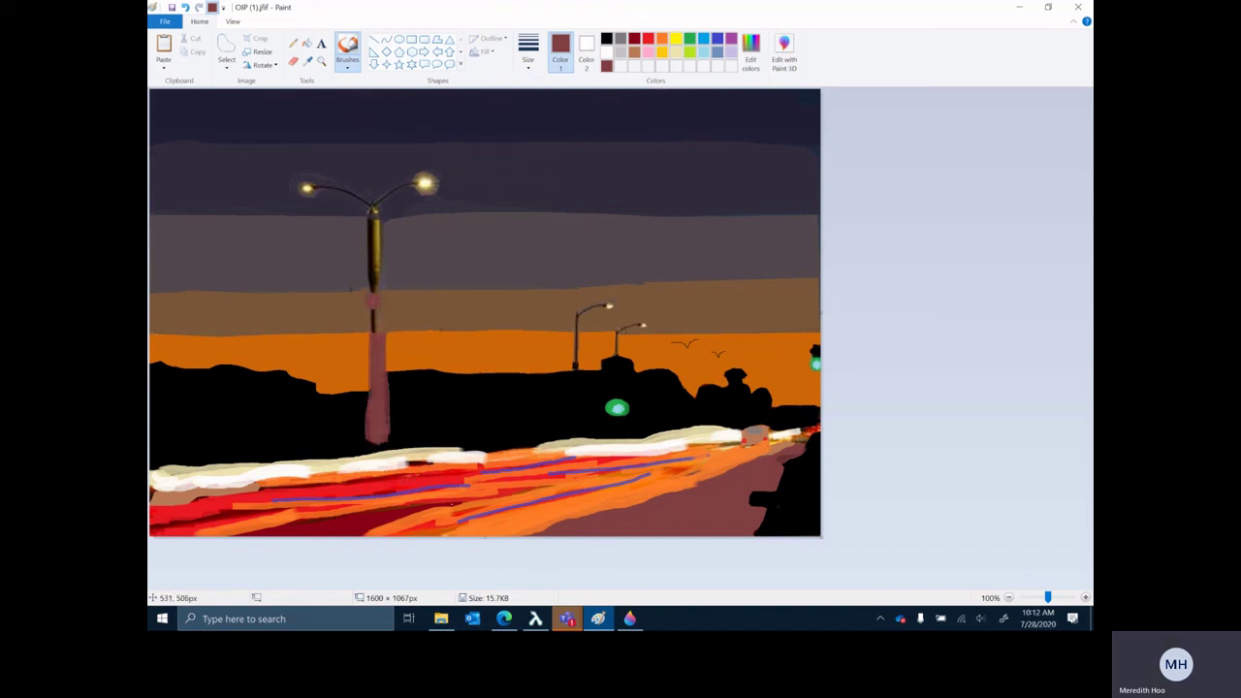
pyautogui.moveTo(373, 301); pyautogui.dragTo(372, 211)
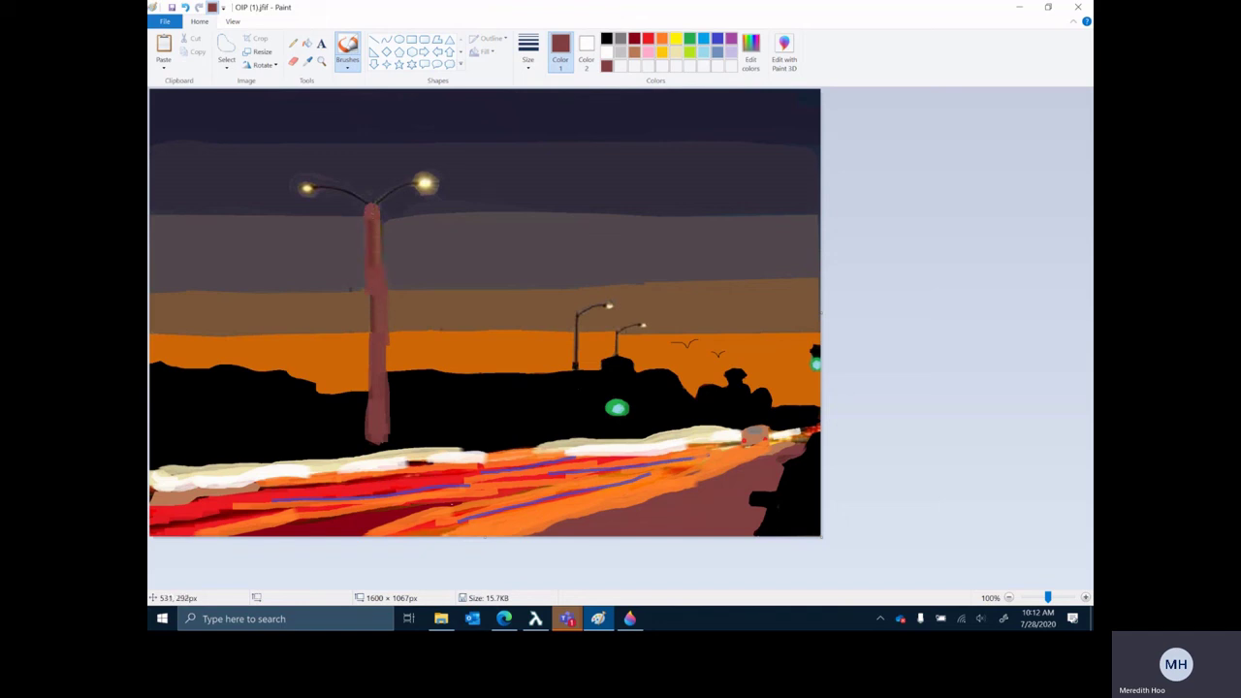
pyautogui.click(527, 54)
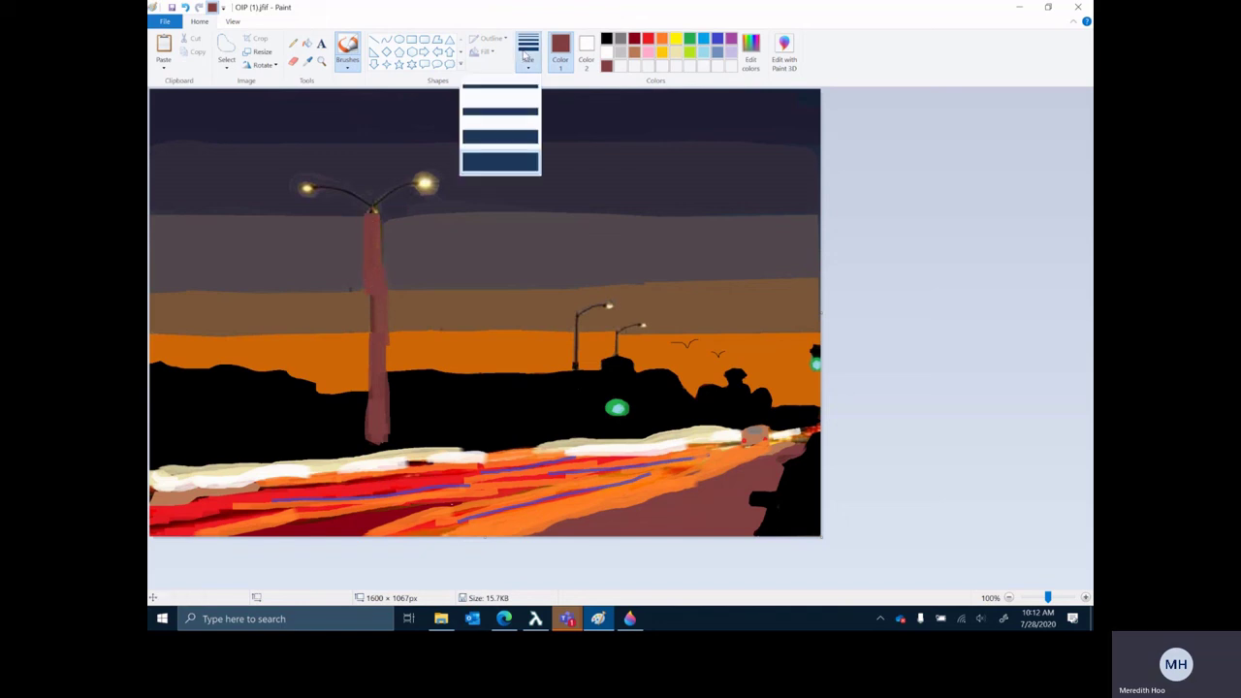
pyautogui.click(498, 158)
pyautogui.click(395, 192)
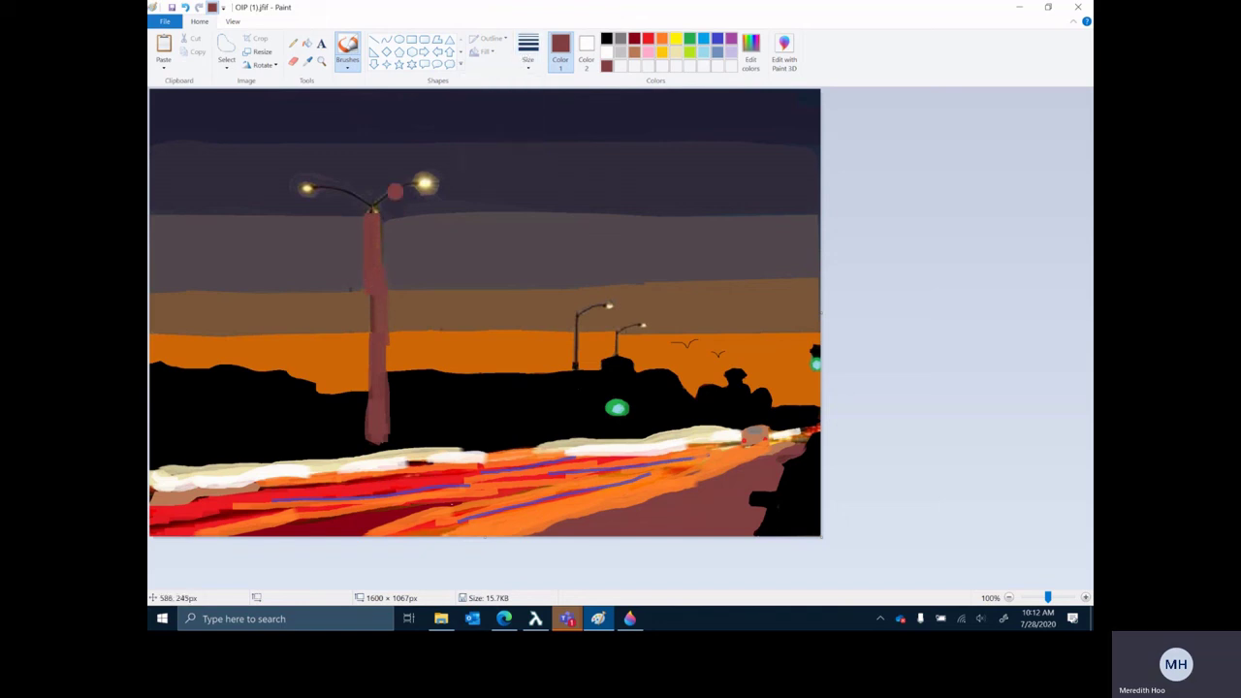
pyautogui.hotkey('ctrl', 'z')
# - Paint the tall lamp's two curved arms and the nearer small street light's post in muted dark red using a thinner size
pyautogui.click(528, 53)
pyautogui.click(498, 116)
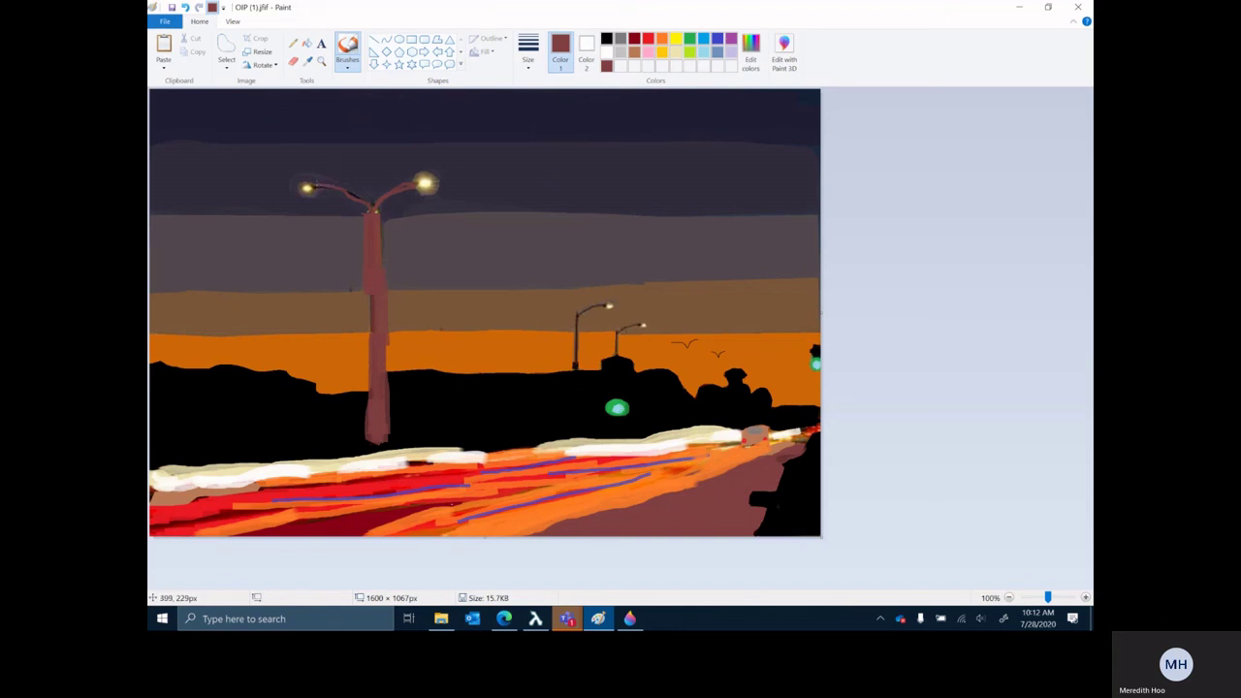
pyautogui.moveTo(279, 185); pyautogui.dragTo(366, 201)
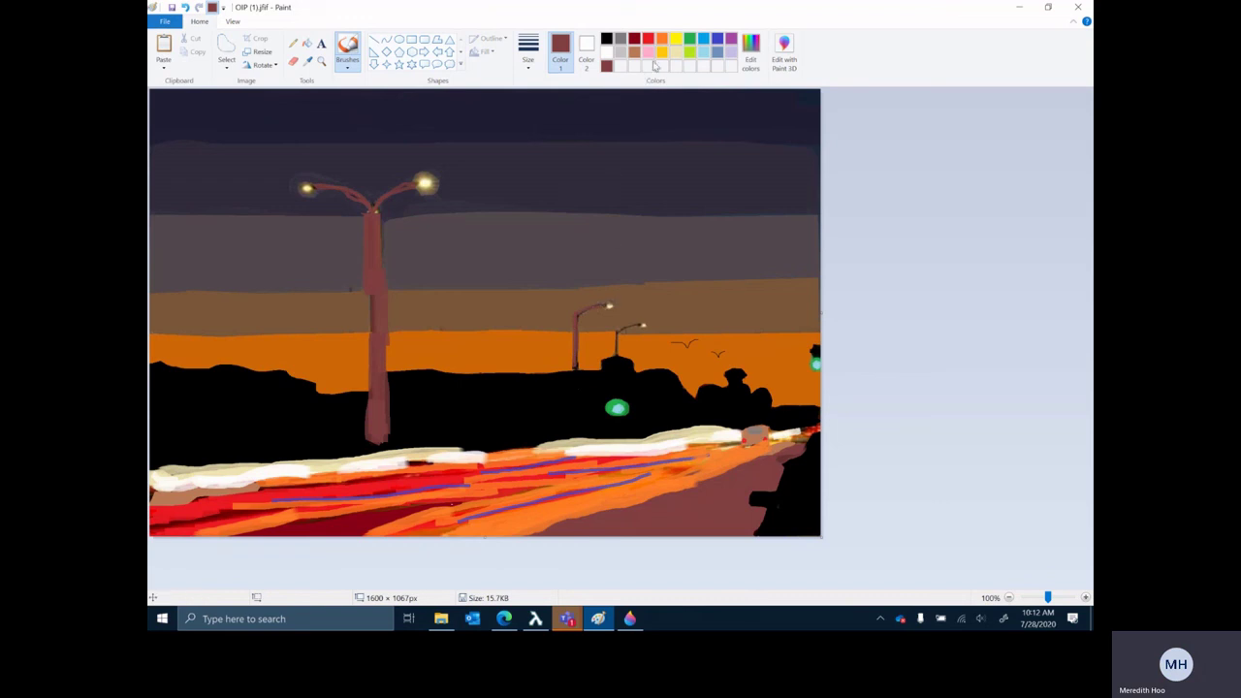
# - Paint black over the tall lamp's pole with a thicker marker size, leaving traces of dark red along its edges
pyautogui.click(606, 39)
pyautogui.click(529, 56)
pyautogui.click(510, 136)
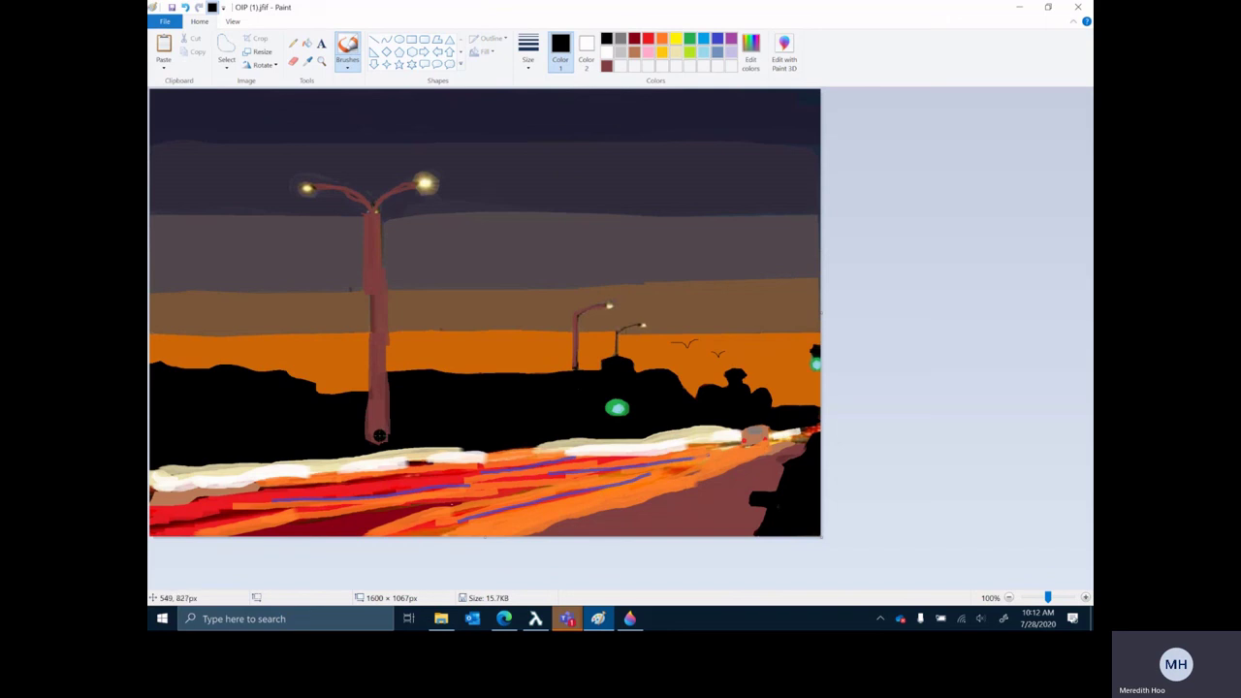
pyautogui.moveTo(381, 438)
pyautogui.mouseDown()
pyautogui.moveTo(375, 212)
pyautogui.moveTo(374, 442)
pyautogui.moveTo(387, 427)
pyautogui.moveTo(374, 208)
pyautogui.moveTo(367, 257)
pyautogui.mouseUp()
# - Paint the tall lamp's arms and the posts of the two small street lights black with a thinner size
pyautogui.click(529, 50)
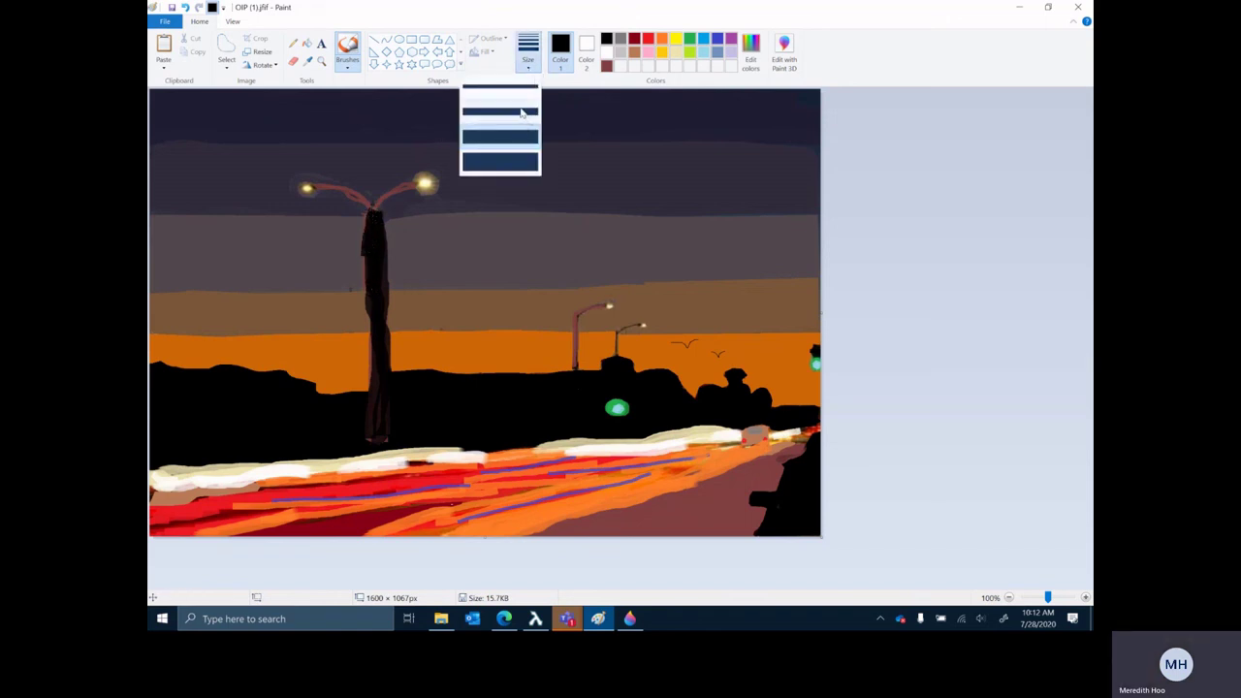
pyautogui.click(407, 192)
pyautogui.moveTo(379, 213)
pyautogui.mouseDown()
pyautogui.moveTo(383, 196)
pyautogui.moveTo(409, 186)
pyautogui.moveTo(377, 208)
pyautogui.moveTo(314, 187)
pyautogui.moveTo(366, 204)
pyautogui.mouseUp()
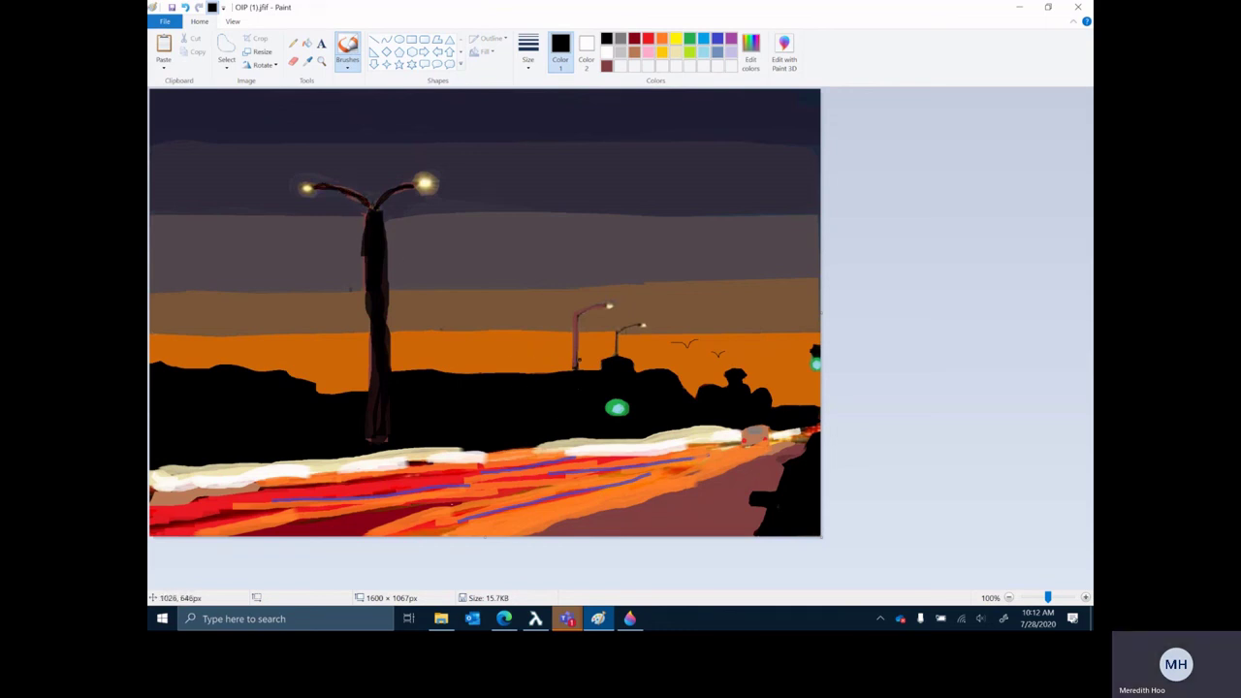
pyautogui.moveTo(574, 362)
pyautogui.mouseDown()
pyautogui.moveTo(587, 306)
pyautogui.moveTo(578, 312)
pyautogui.moveTo(618, 357)
pyautogui.moveTo(634, 324)
pyautogui.moveTo(617, 358)
pyautogui.mouseUp()
# - Paint round brown glows over the tall lamp's two heads and smaller brown ones over the two distant lights
pyautogui.click(676, 52)
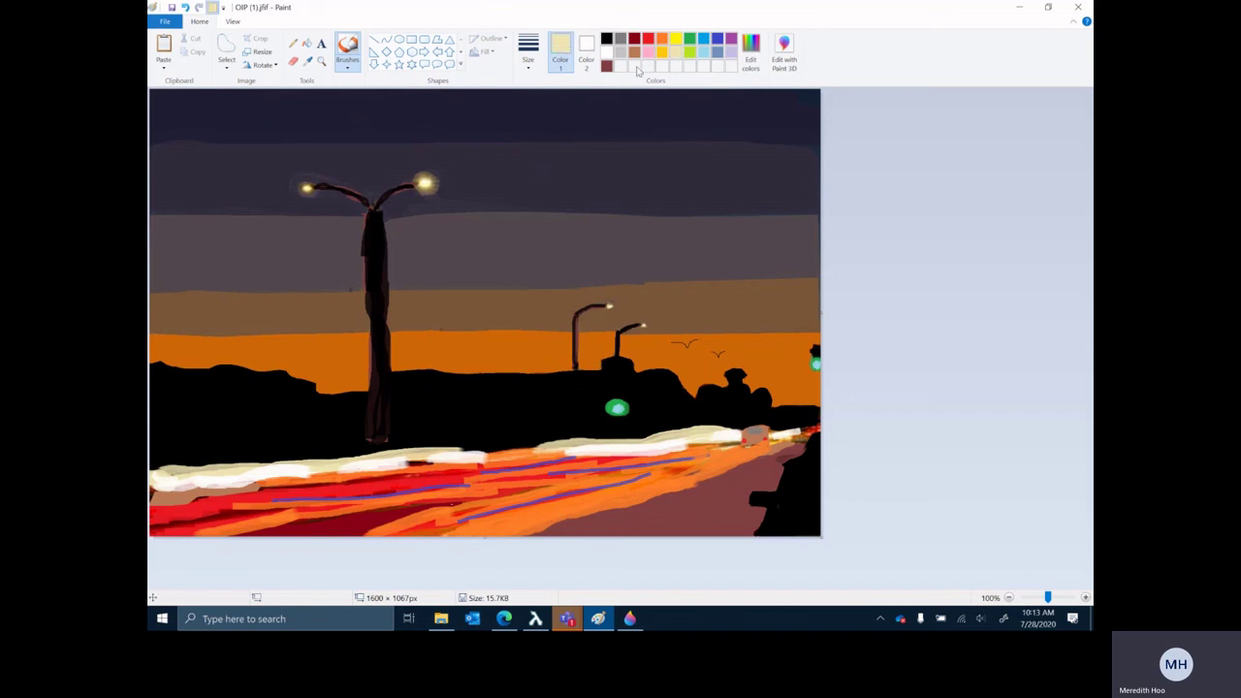
pyautogui.click(347, 64)
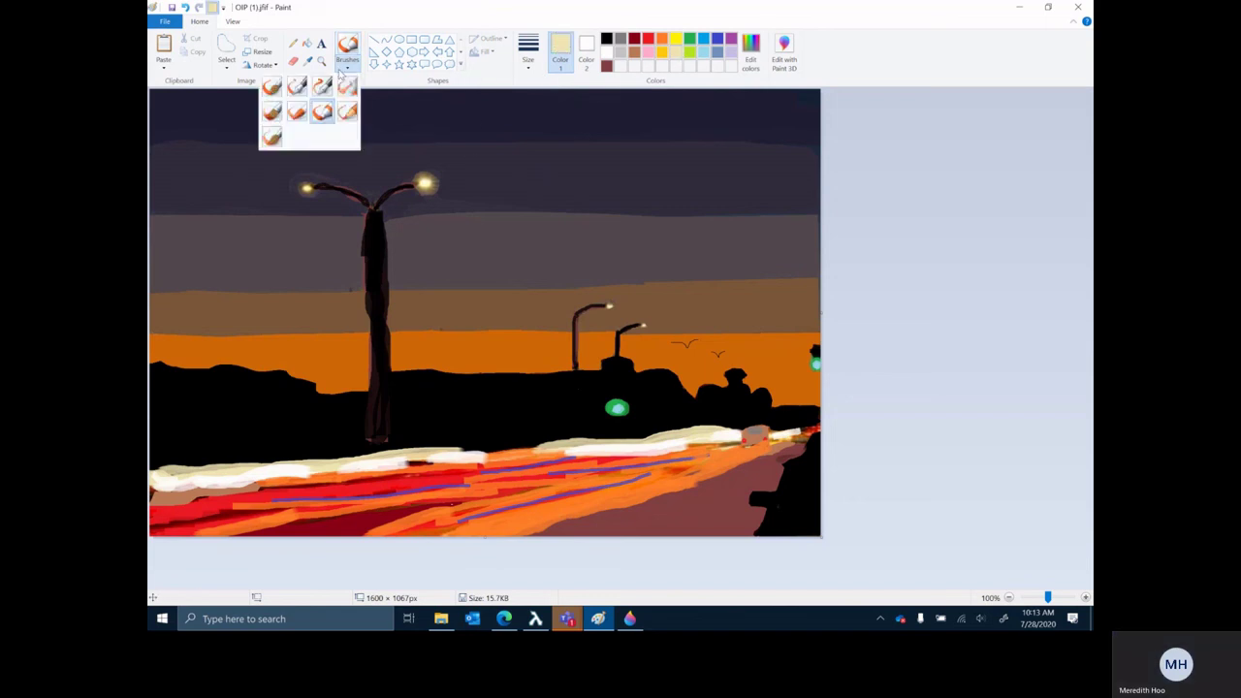
pyautogui.click(297, 111)
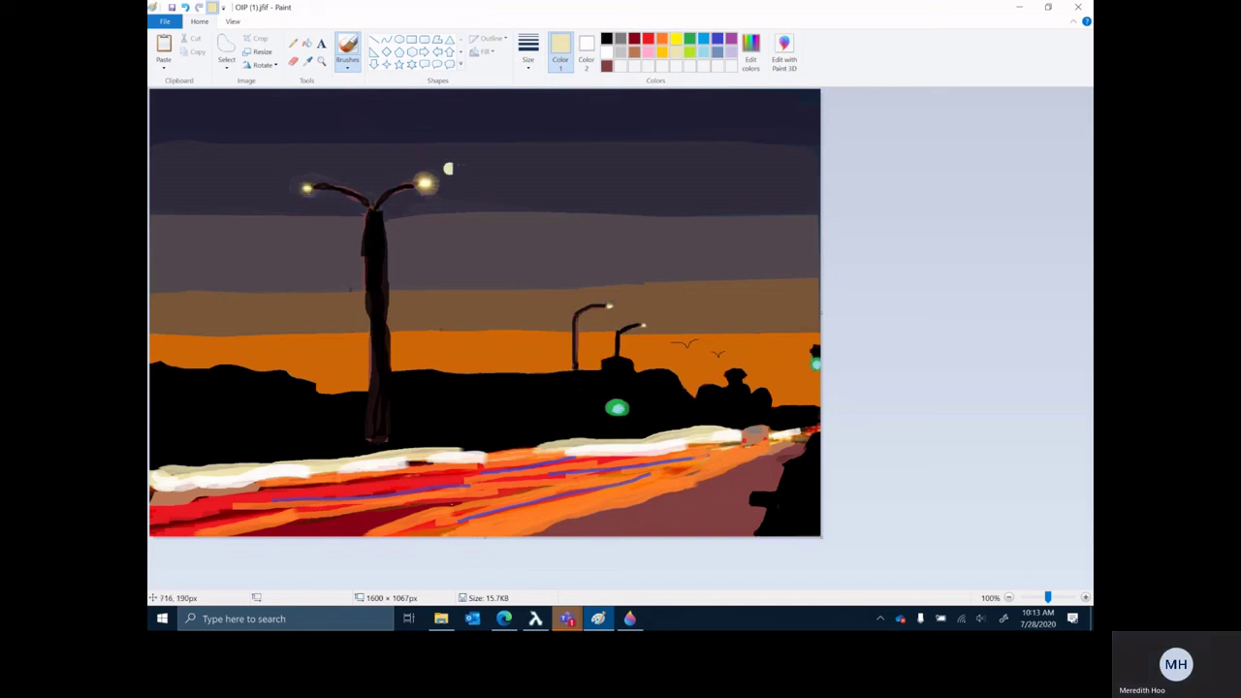
pyautogui.click(635, 54)
pyautogui.click(308, 187)
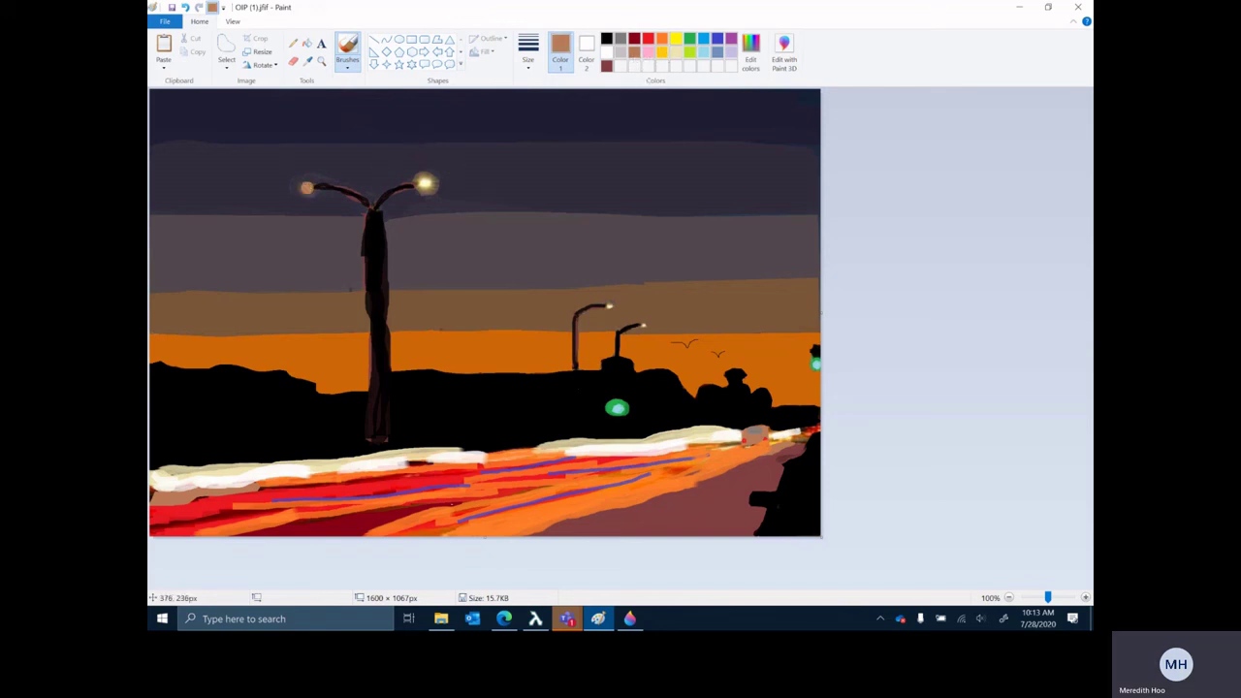
pyautogui.moveTo(308, 187); pyautogui.dragTo(316, 190)
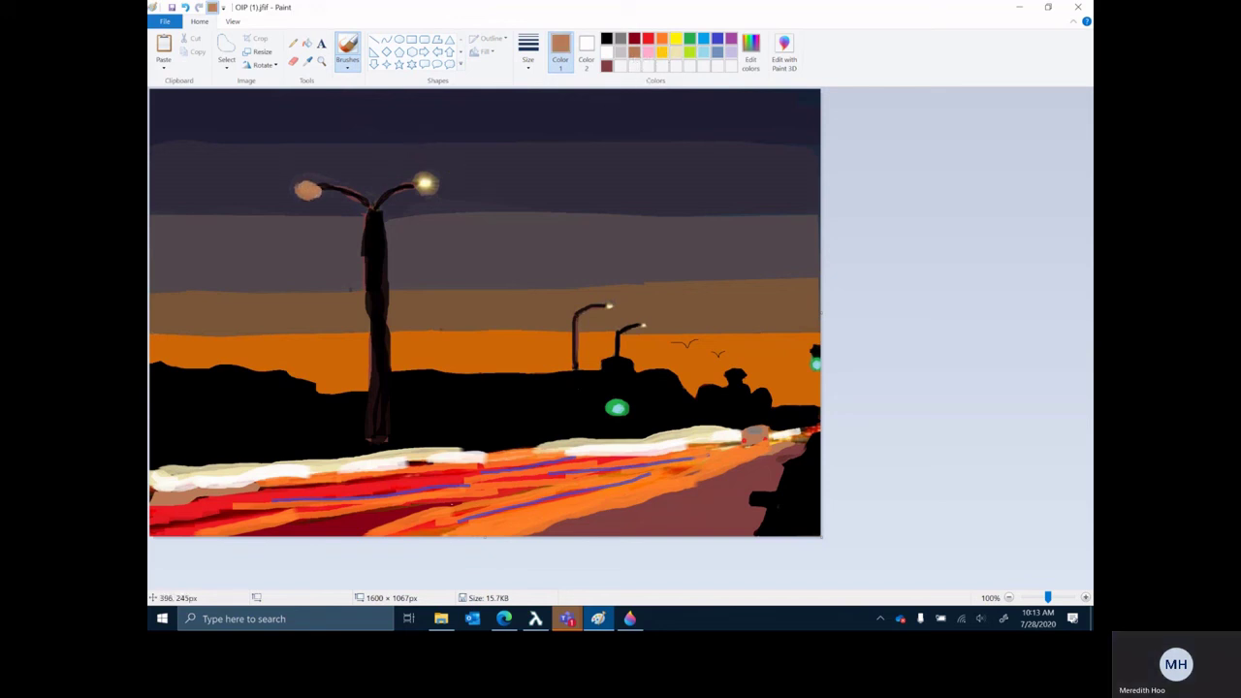
pyautogui.click(425, 184)
pyautogui.moveTo(427, 185); pyautogui.dragTo(422, 179)
pyautogui.click(532, 57)
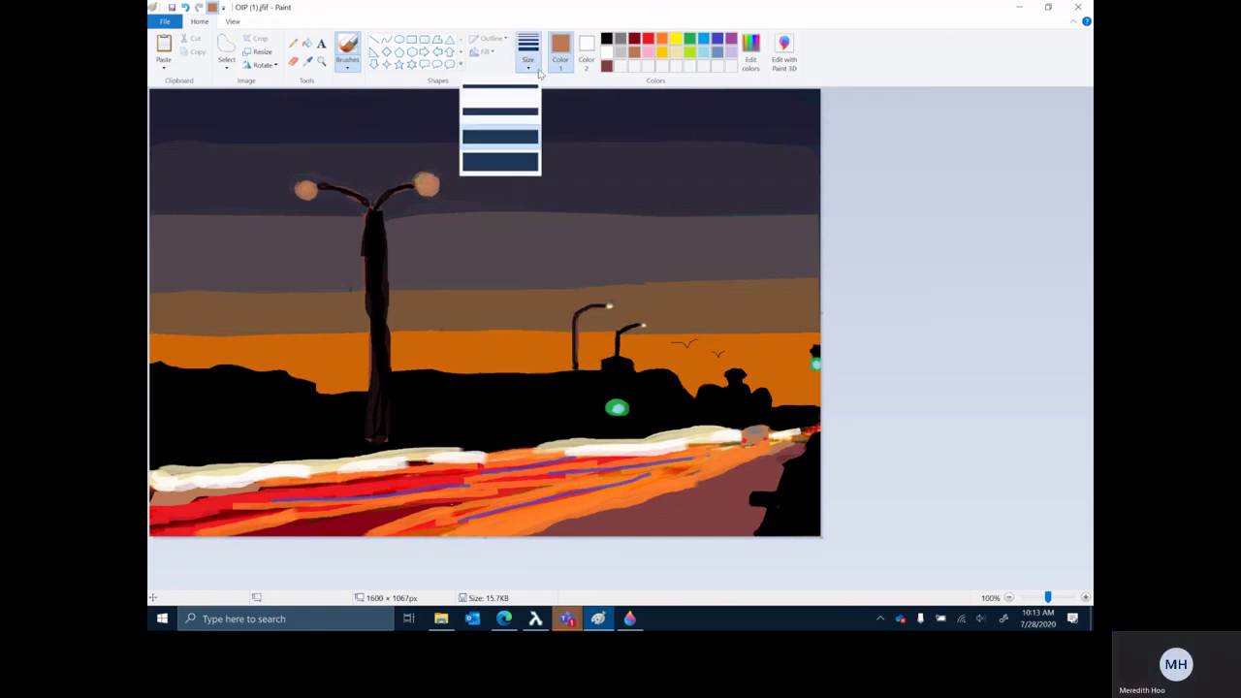
pyautogui.click(533, 110)
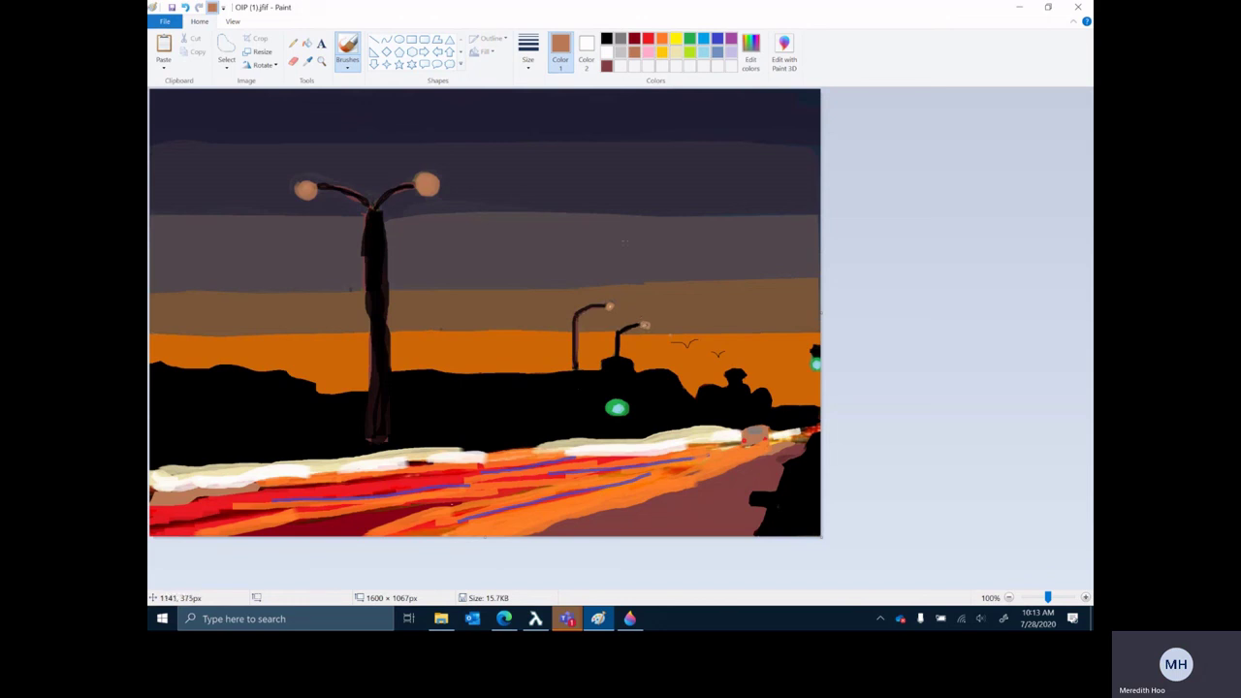
# - Dab light yellow centres inside the brown lamp glows using a small brush size
pyautogui.click(678, 54)
pyautogui.click(529, 56)
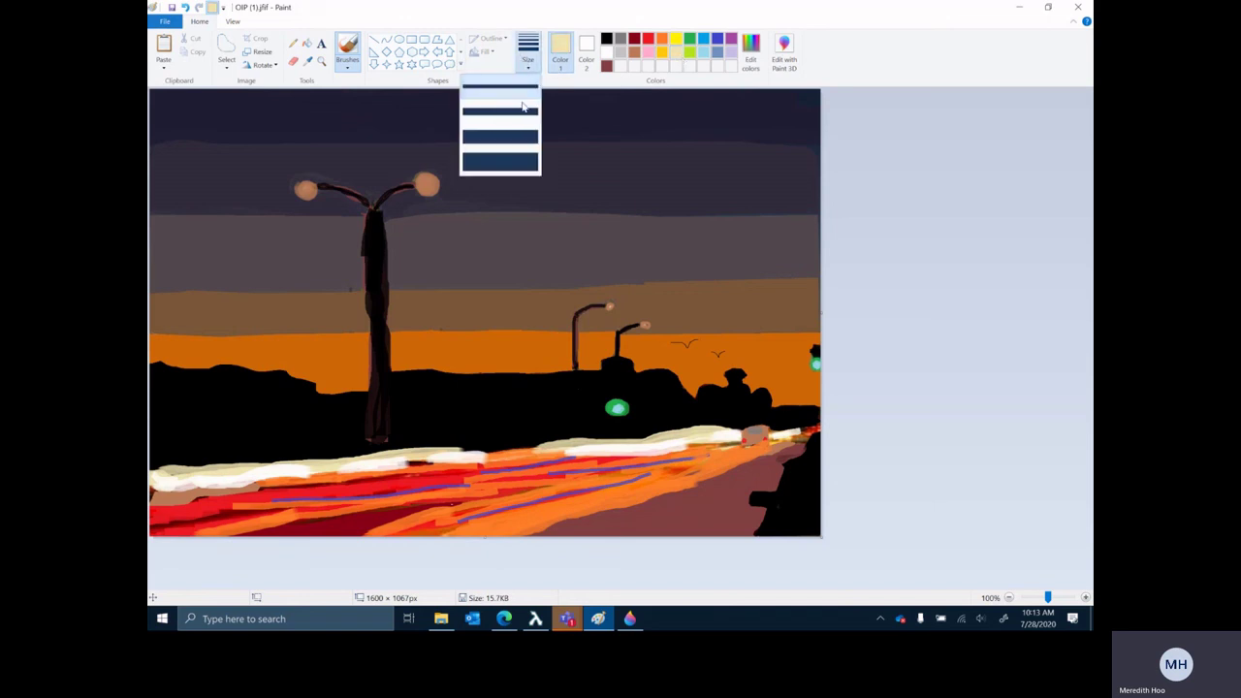
pyautogui.click(514, 111)
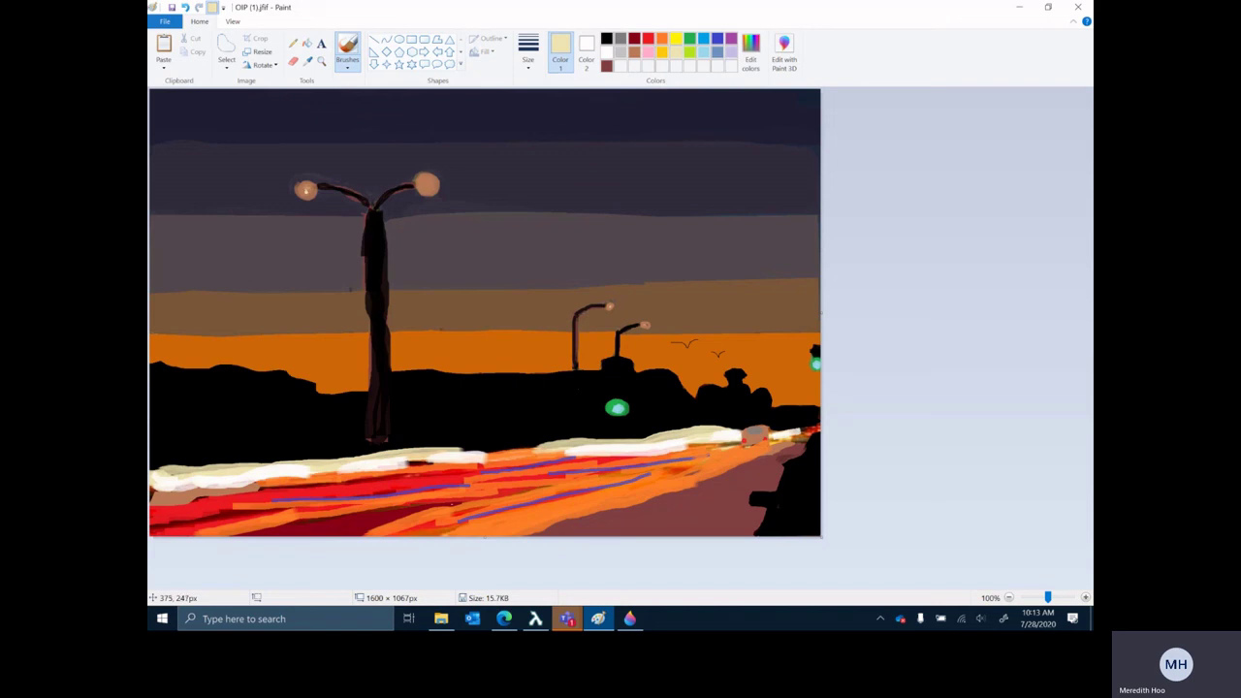
pyautogui.moveTo(311, 189); pyautogui.dragTo(303, 192)
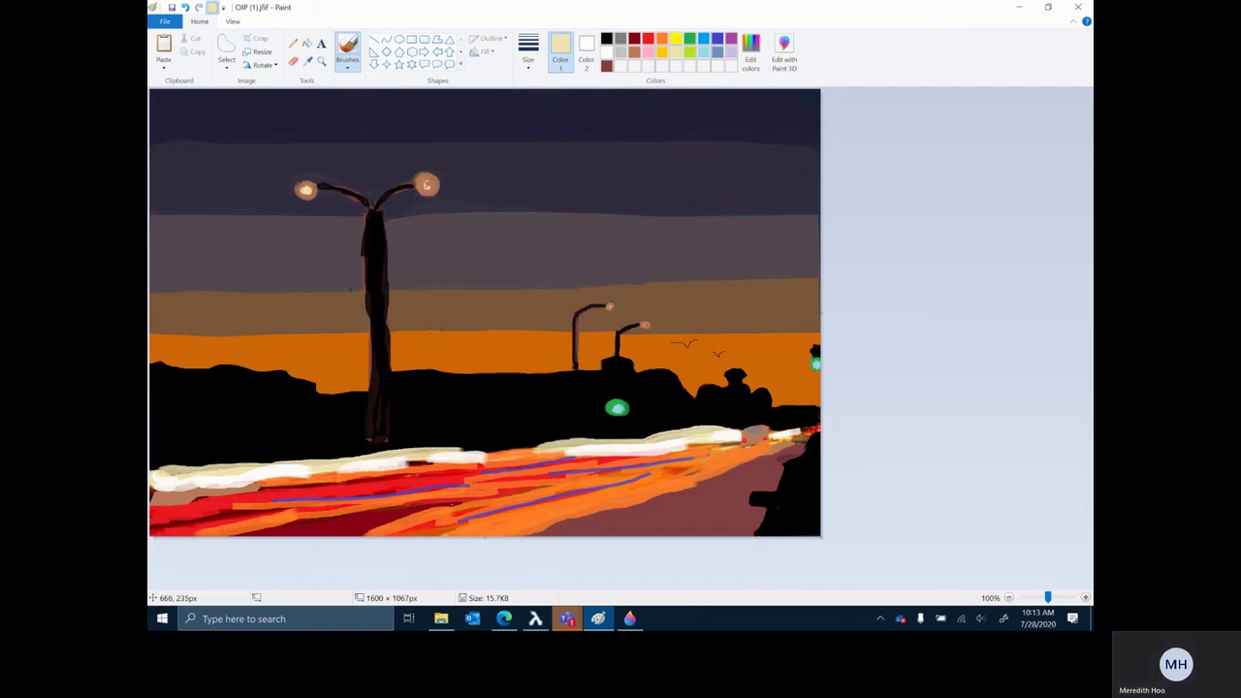
pyautogui.moveTo(425, 182); pyautogui.dragTo(427, 189)
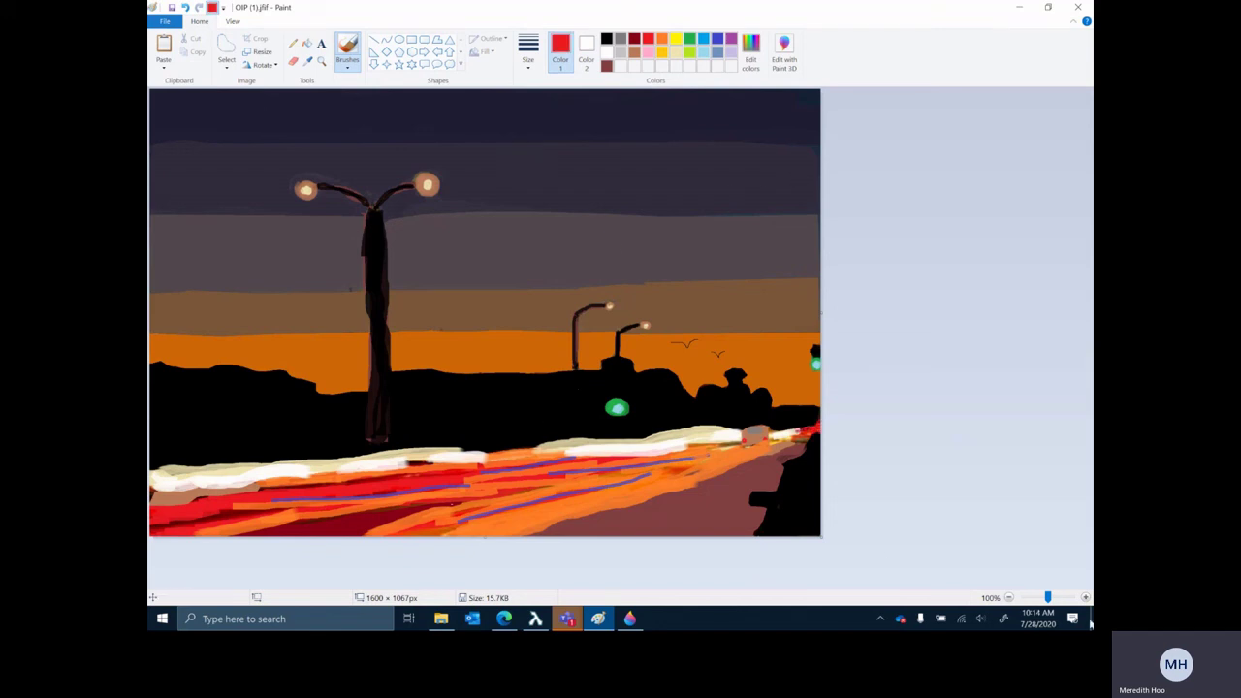
pyautogui.click(569, 623)
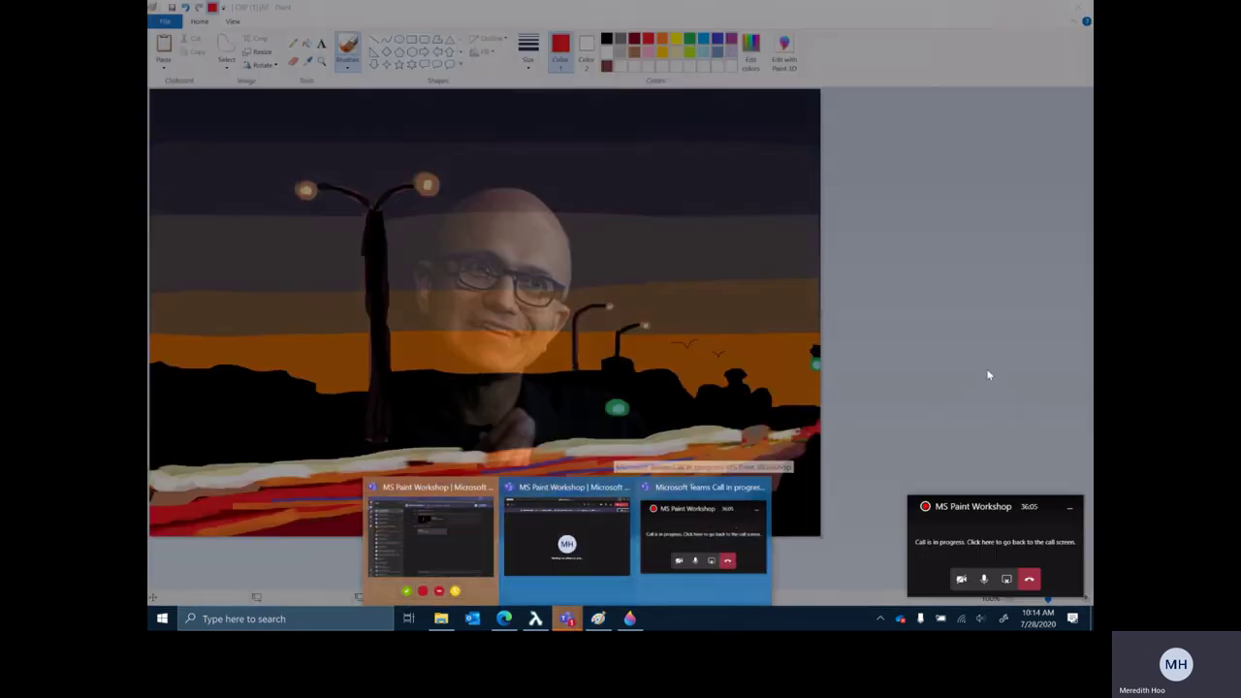
pyautogui.click(996, 339)
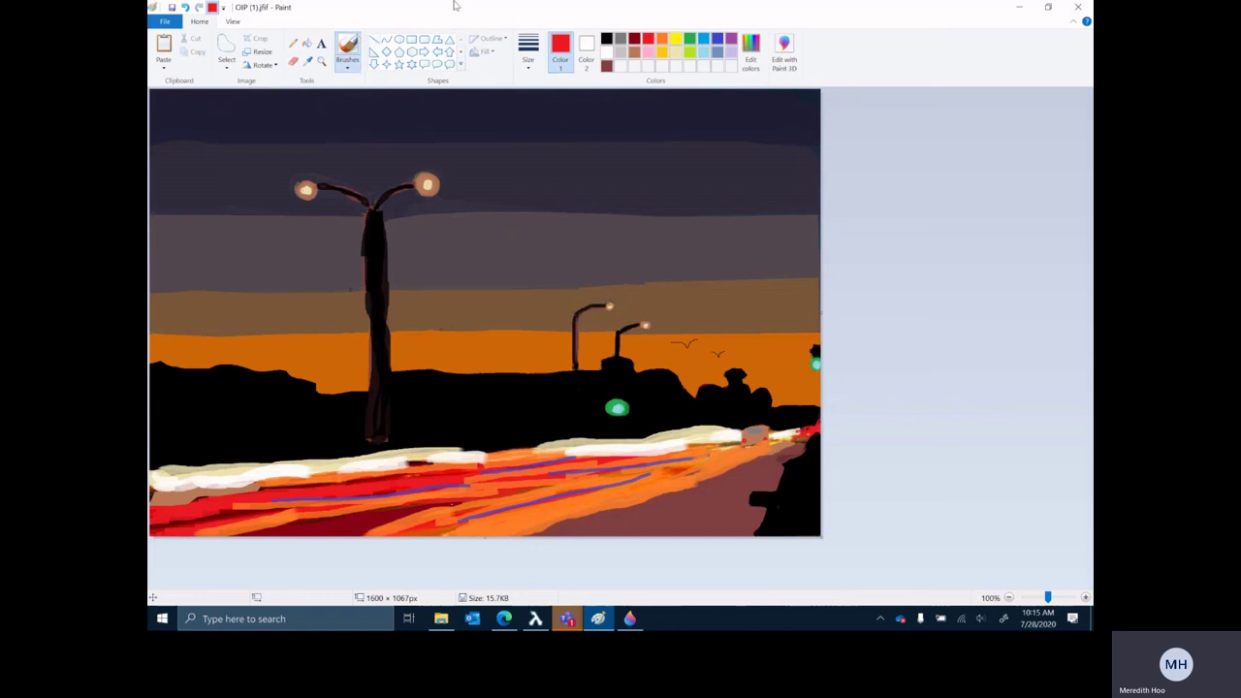
pyautogui.moveTo(458, 5)
pyautogui.click(352, 50)
pyautogui.click(617, 91)
# - Switch to the Microsoft Teams call window for the MS Paint Workshop
pyautogui.moveTo(567, 619)
pyautogui.click(709, 518)
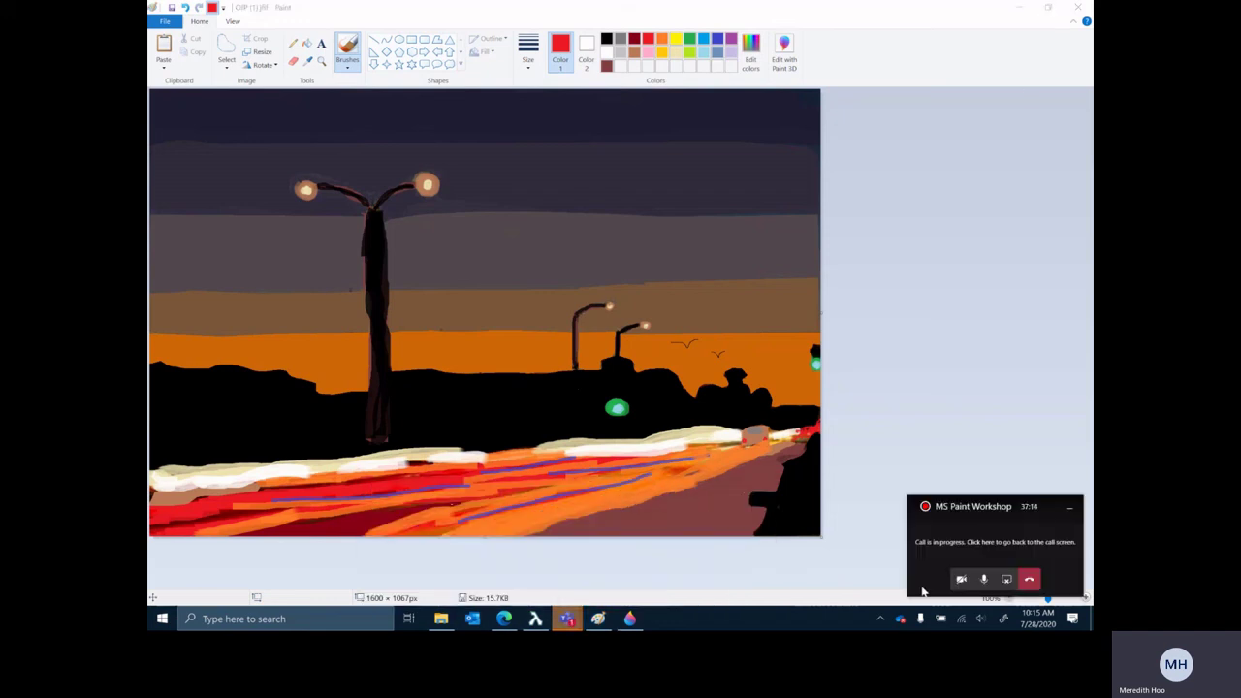